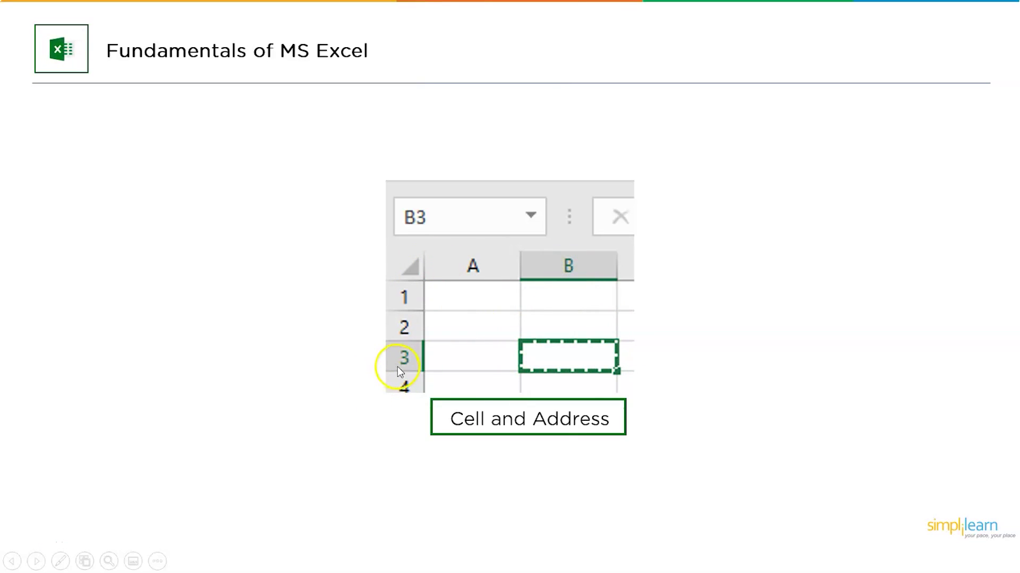
Move past the Sheet Tracker slide to reach Excel's Home start screen.
{"action": "left_click", "coordinate": [565, 433]}
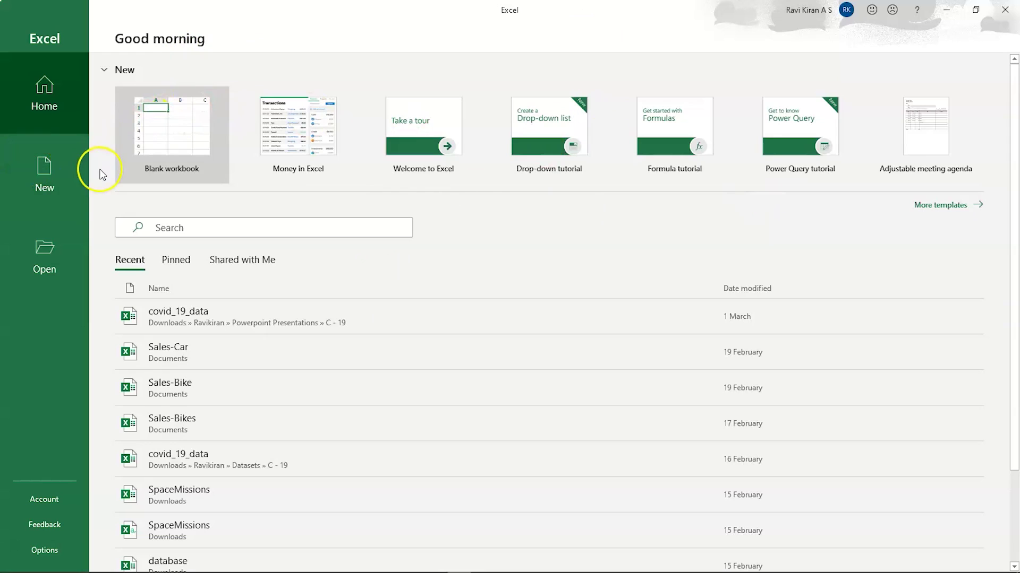
Browse the New page's blank workbook, online template search and tutorial templates.
{"action": "left_click", "coordinate": [69, 175]}
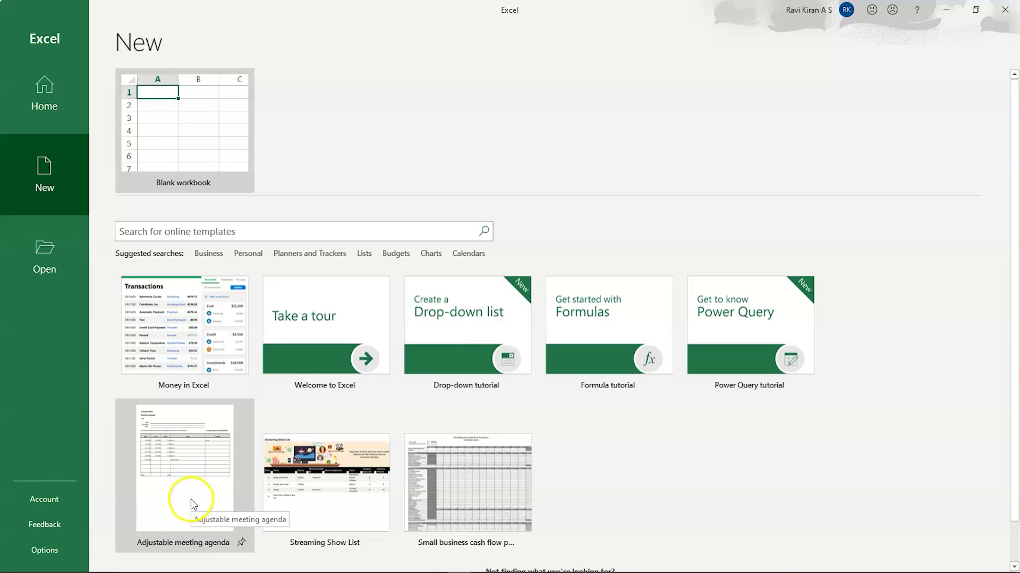
{"action": "left_click", "coordinate": [317, 507]}
{"action": "scroll", "coordinate": [495, 488], "scroll_direction": "down", "scroll_amount": 1}
{"action": "scroll", "coordinate": [494, 489], "scroll_direction": "down", "scroll_amount": 1}
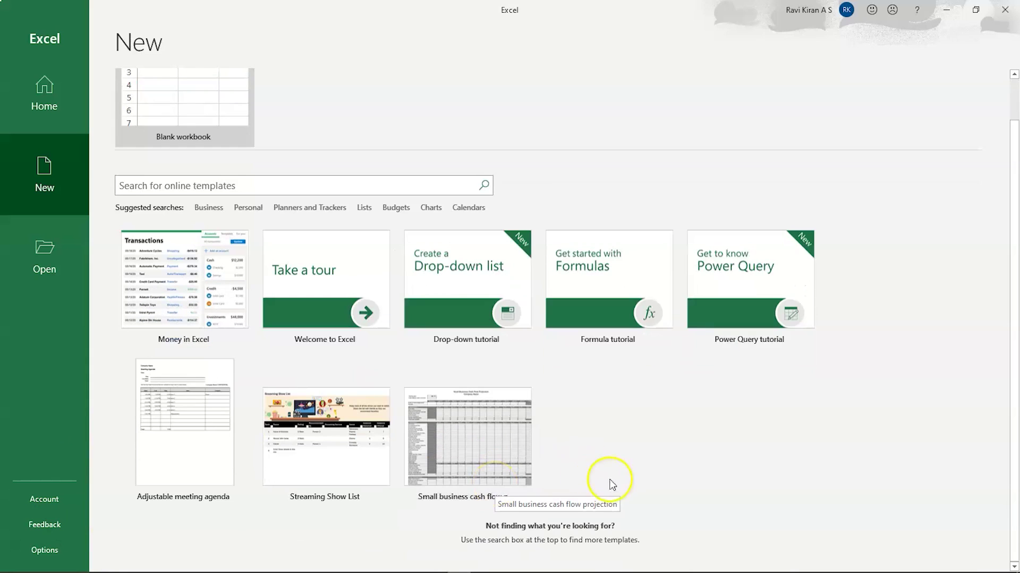
{"action": "scroll", "coordinate": [610, 515], "scroll_direction": "up", "scroll_amount": 1}
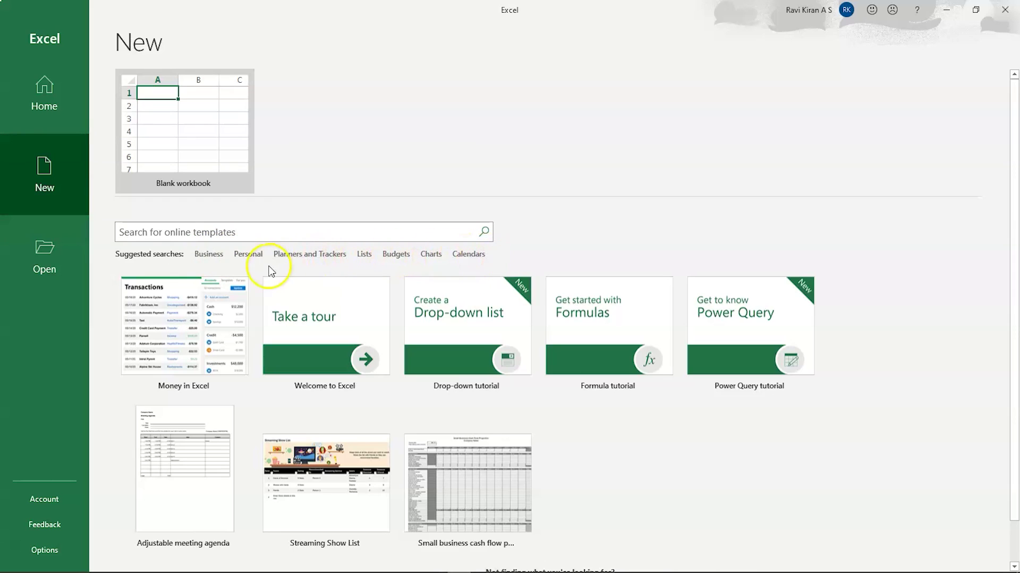
View the Business template results, then return to the start screen.
{"action": "left_click", "coordinate": [208, 255]}
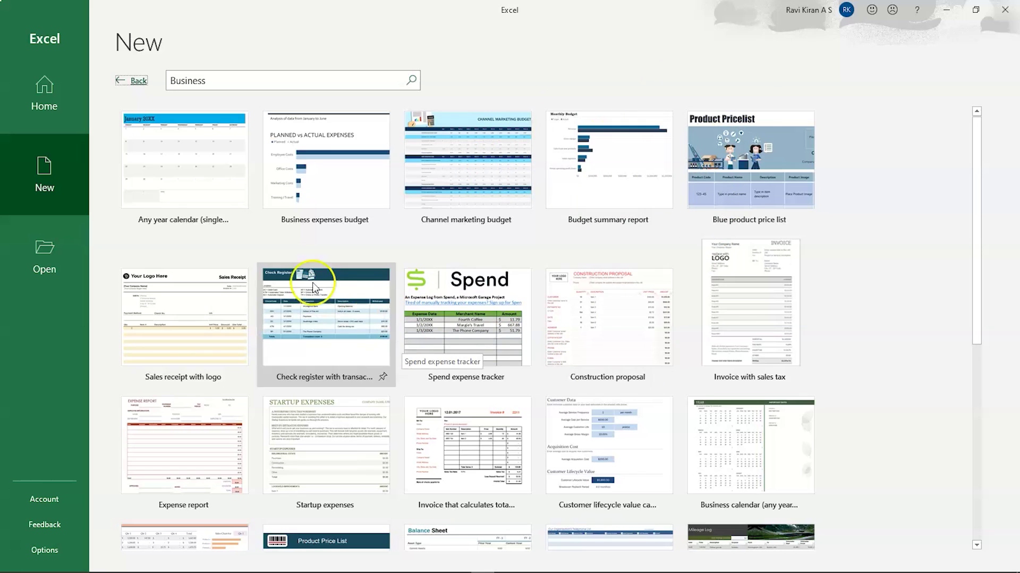
{"action": "left_click", "coordinate": [33, 183]}
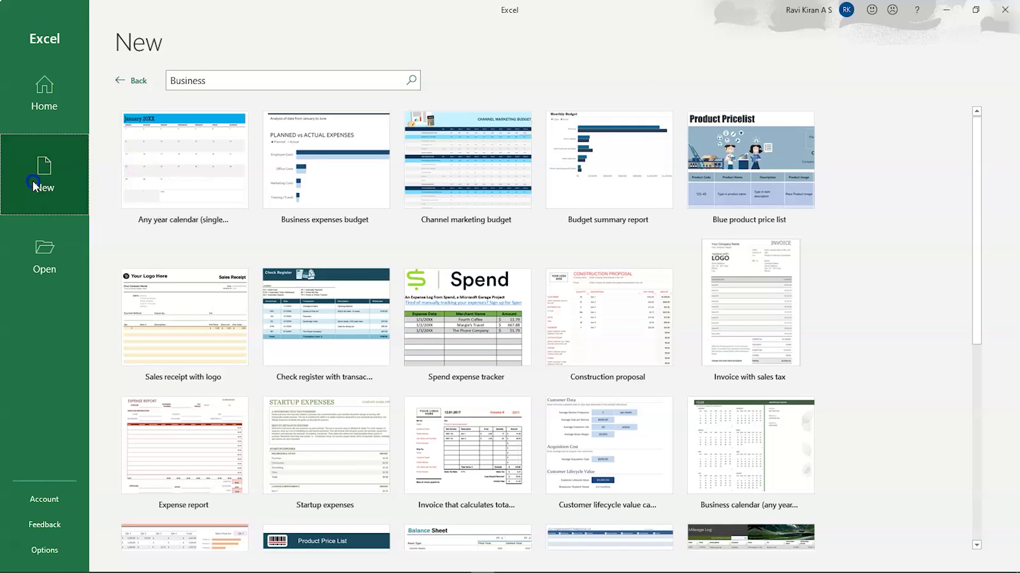
{"action": "left_click", "coordinate": [51, 97]}
Create Book1 from Blank workbook, view the File backstage, then return to the worksheet.
{"action": "left_click", "coordinate": [162, 114]}
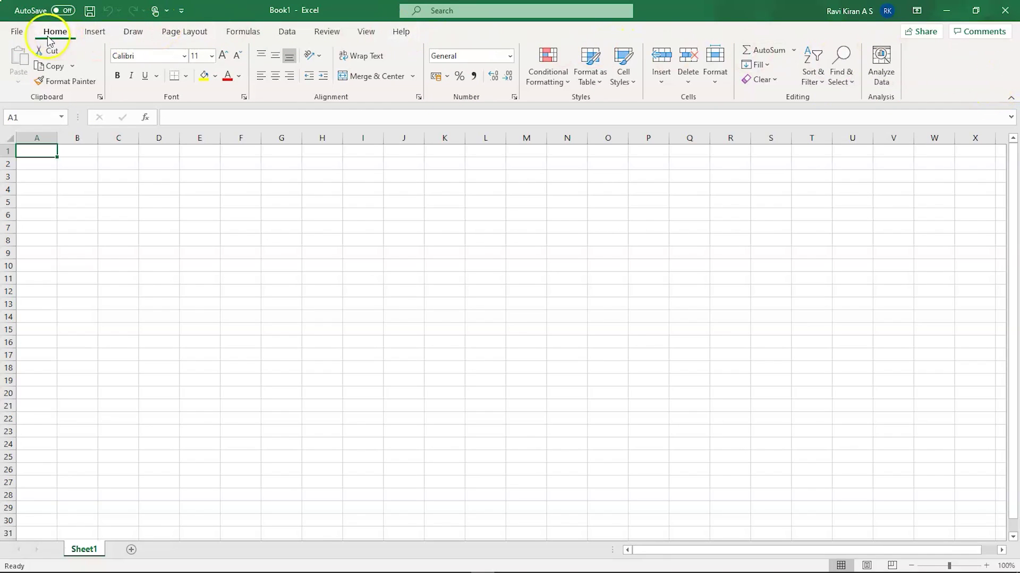
{"action": "left_click", "coordinate": [22, 33]}
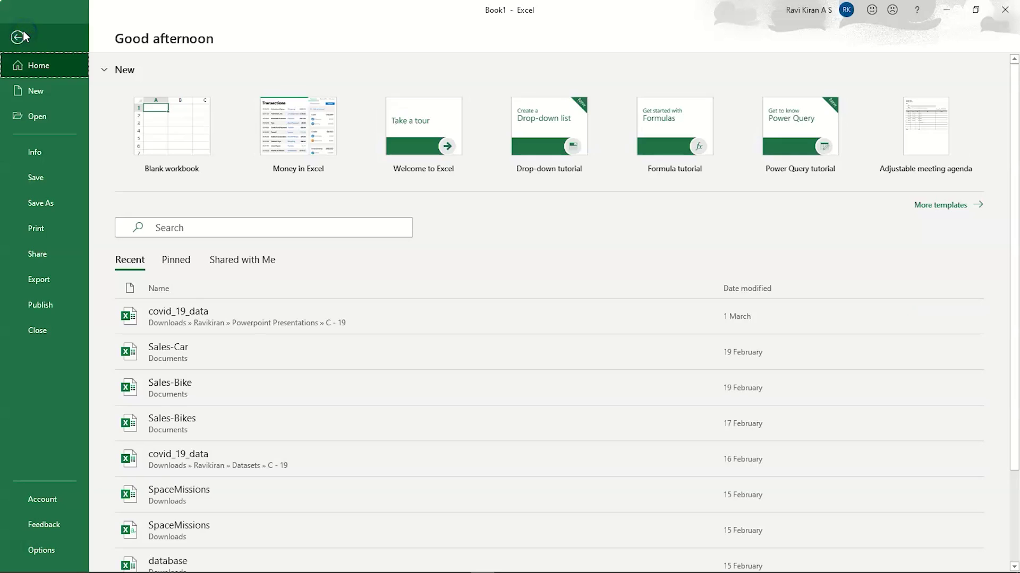
{"action": "left_click", "coordinate": [17, 38]}
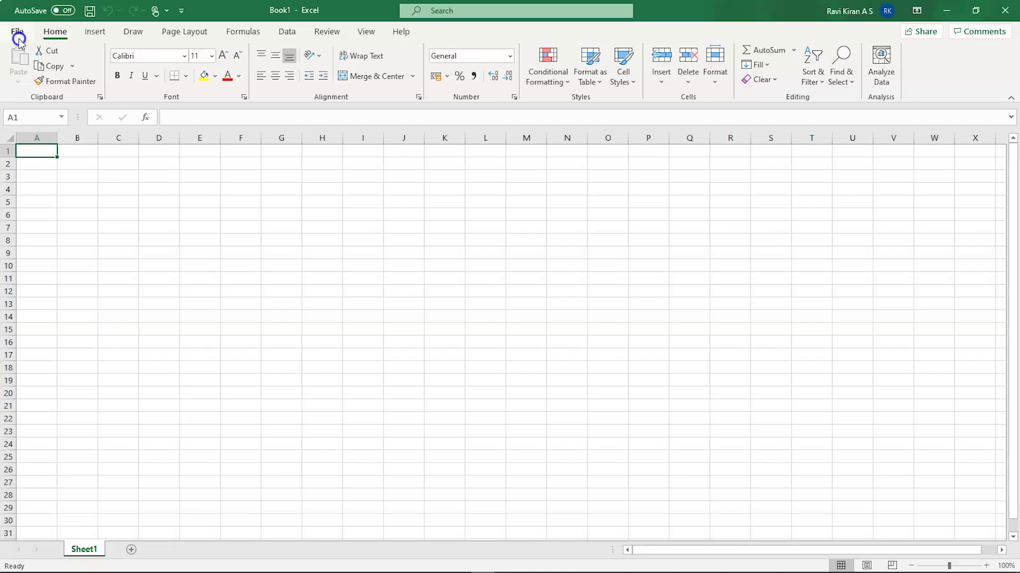
{"action": "left_click", "coordinate": [95, 33]}
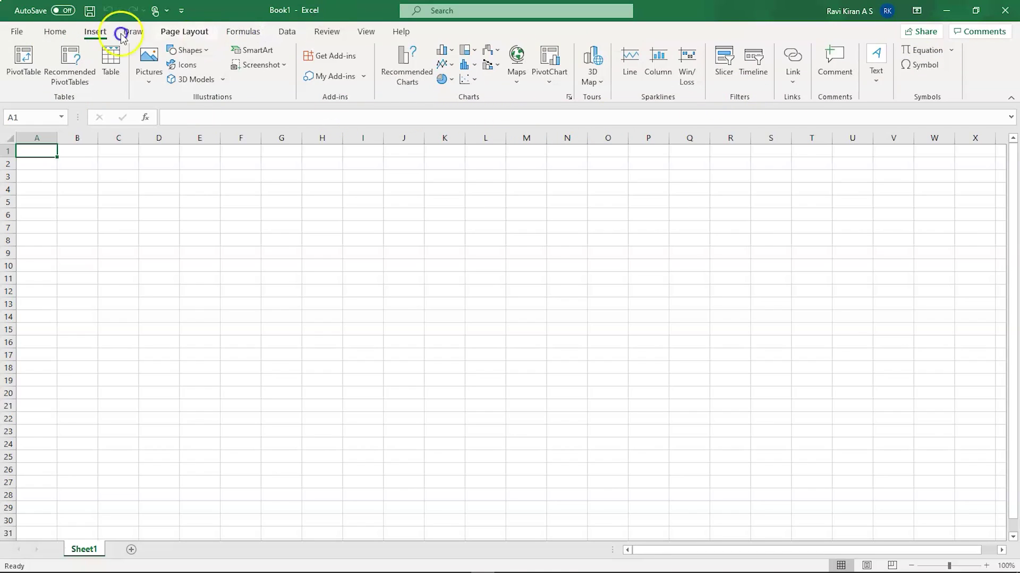
{"action": "left_click", "coordinate": [59, 33]}
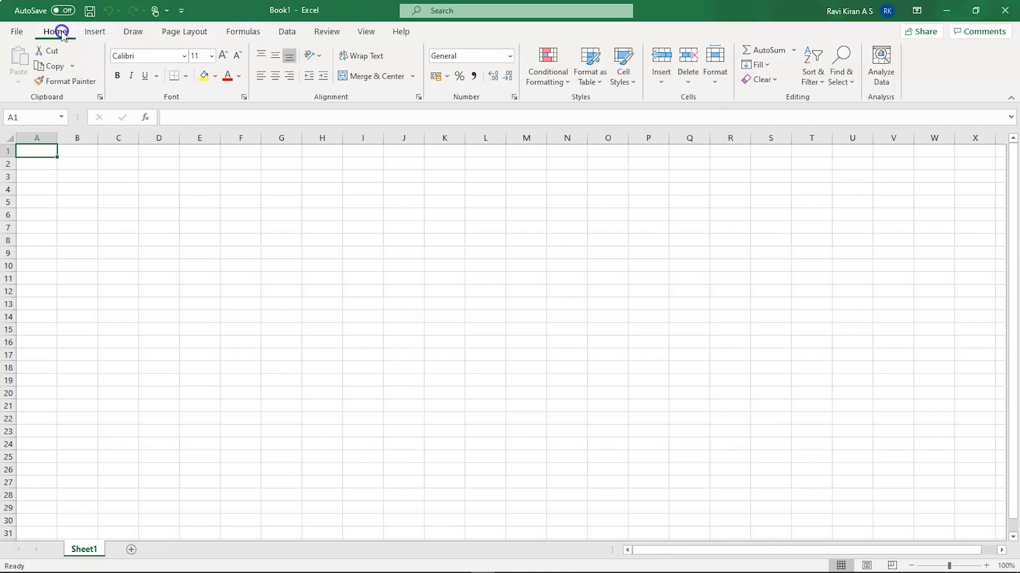
{"action": "left_click", "coordinate": [243, 98]}
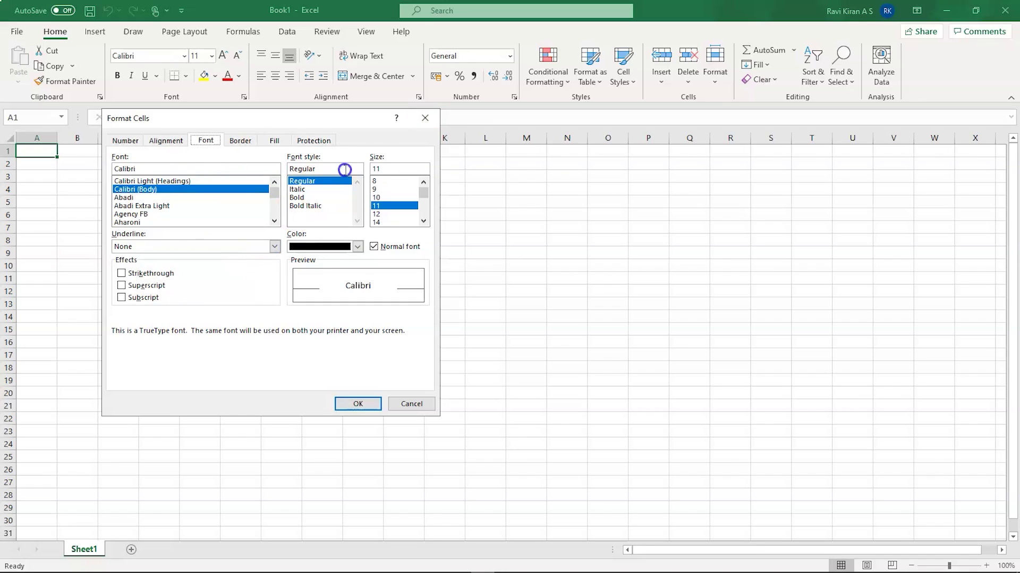
{"action": "left_click", "coordinate": [425, 118]}
Select cell B3 and highlight its address B3 in the Name Box.
{"action": "left_click", "coordinate": [75, 178]}
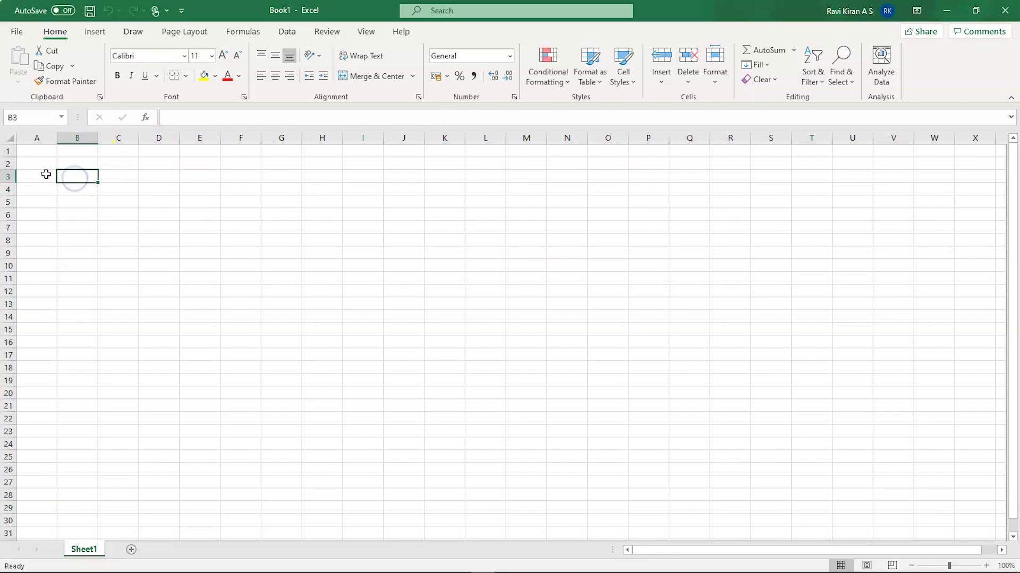
{"action": "left_click", "coordinate": [68, 181]}
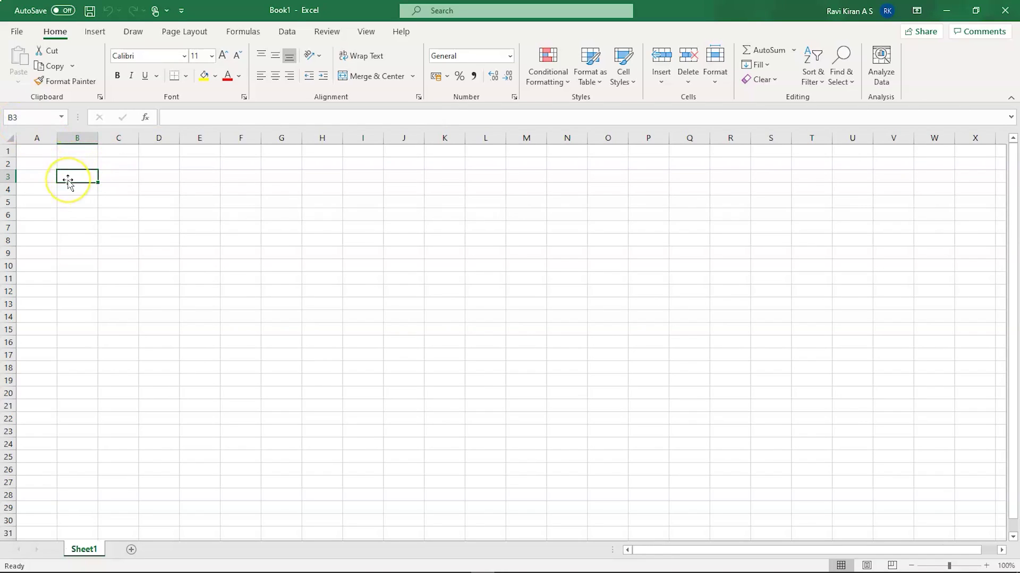
{"action": "left_click", "coordinate": [25, 117]}
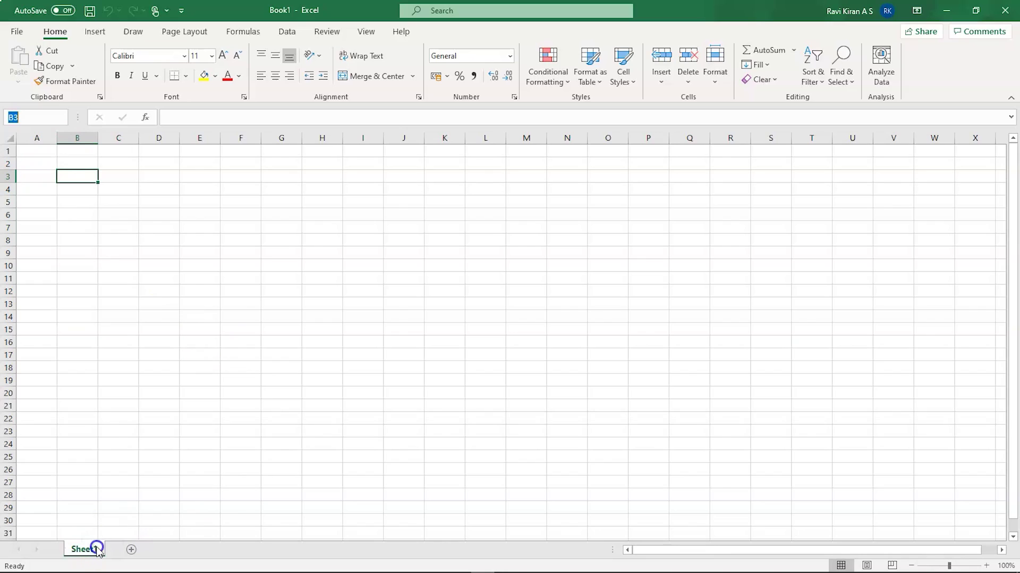
Add Sheet2 and Sheet3, visit each of the three sheets, and end on Sheet1.
{"action": "left_click", "coordinate": [133, 551]}
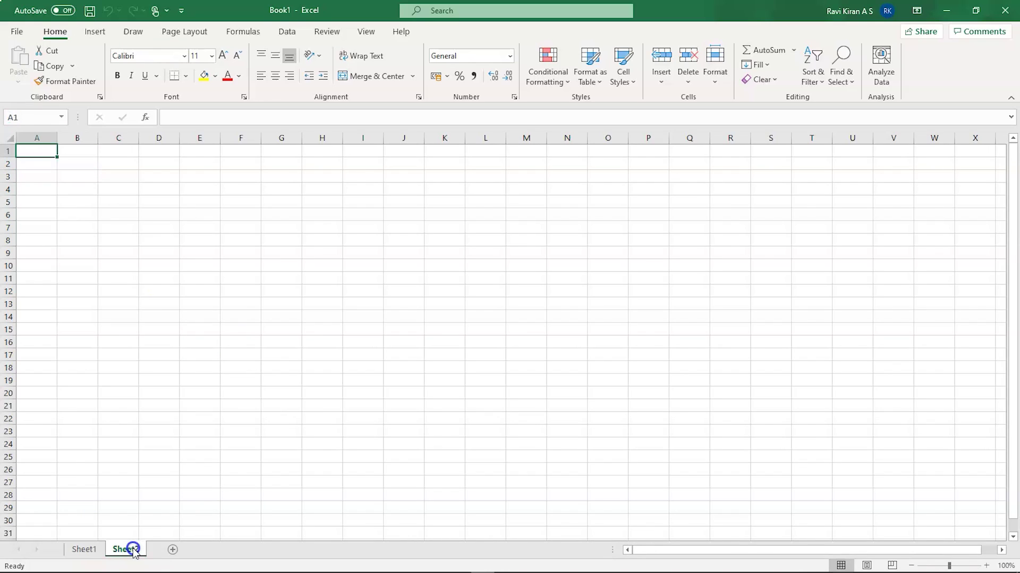
{"action": "left_click", "coordinate": [171, 550]}
{"action": "left_click", "coordinate": [82, 550]}
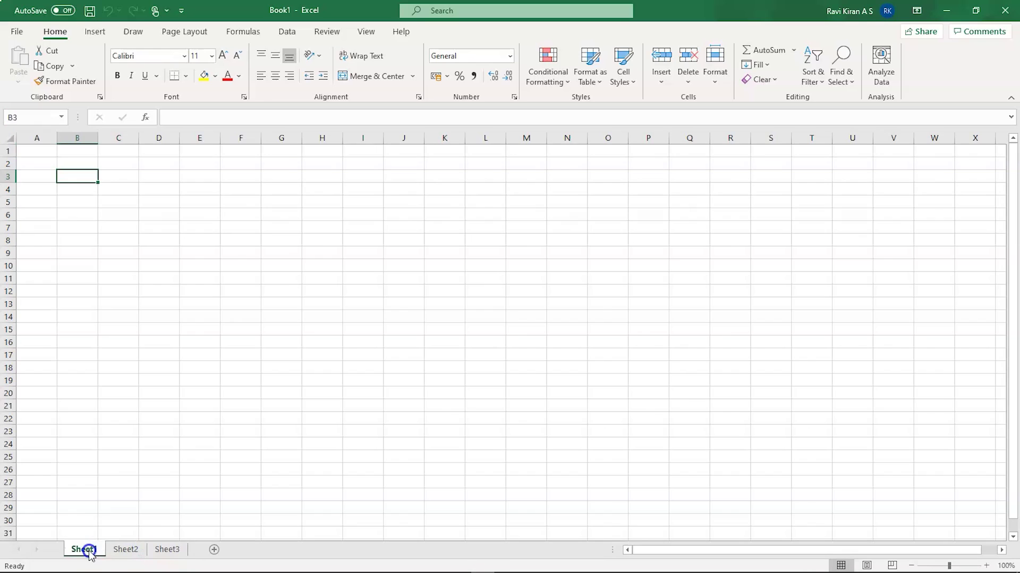
{"action": "left_click", "coordinate": [128, 551]}
{"action": "left_click", "coordinate": [168, 551]}
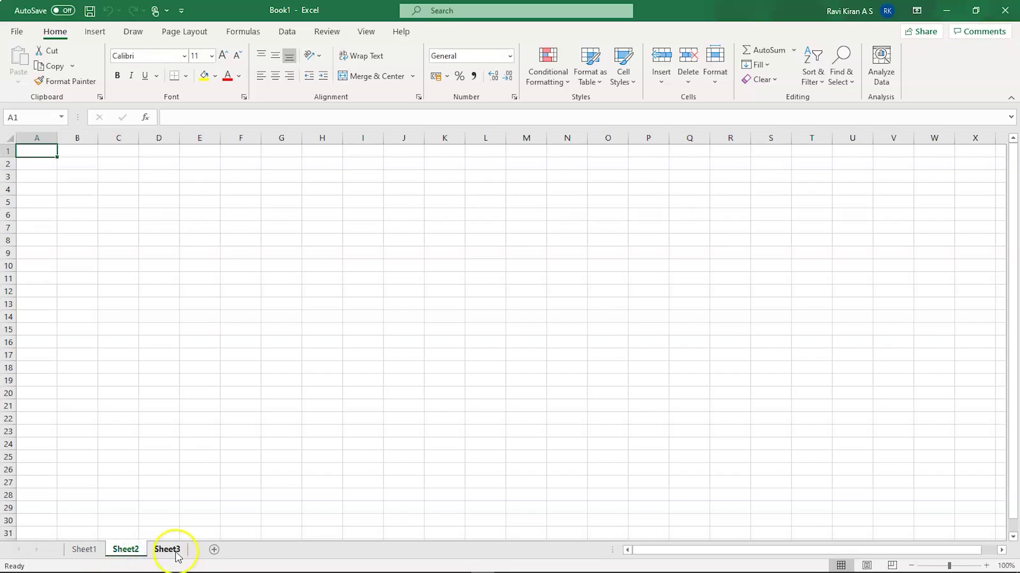
{"action": "left_click", "coordinate": [96, 552]}
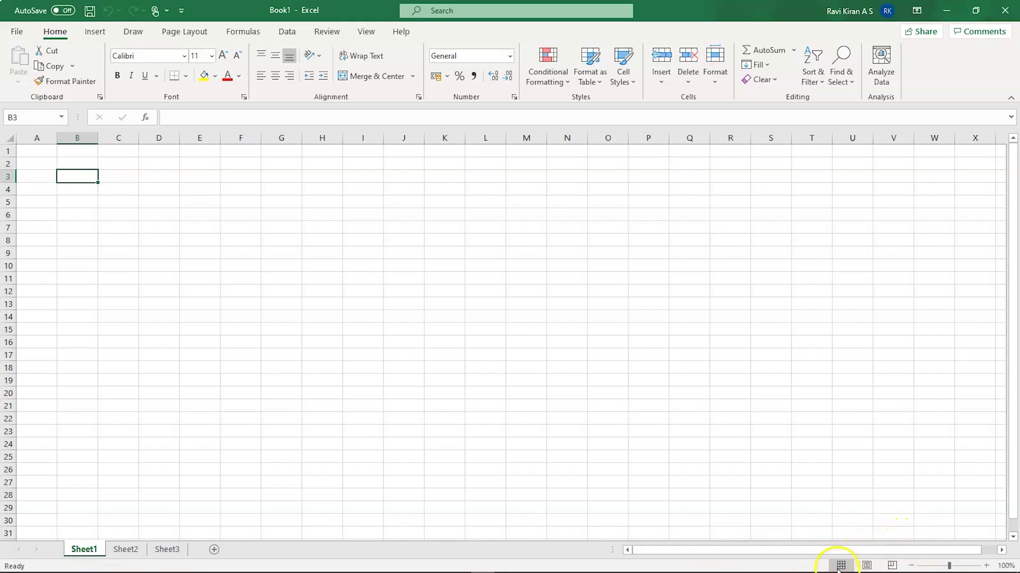
{"action": "left_click", "coordinate": [989, 566]}
{"action": "left_click", "coordinate": [989, 566]}
{"action": "left_click", "coordinate": [911, 566]}
{"action": "left_click", "coordinate": [911, 566]}
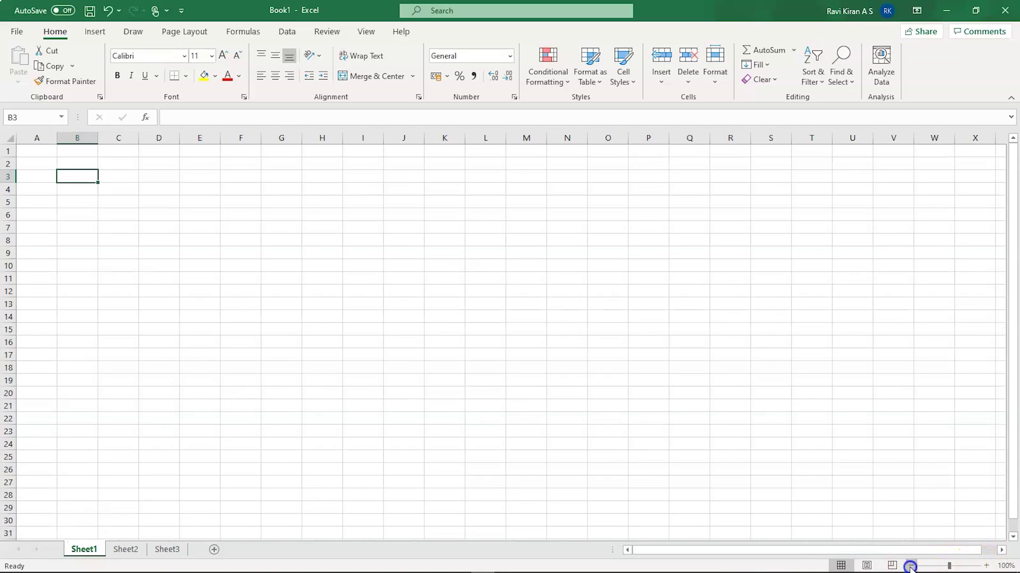
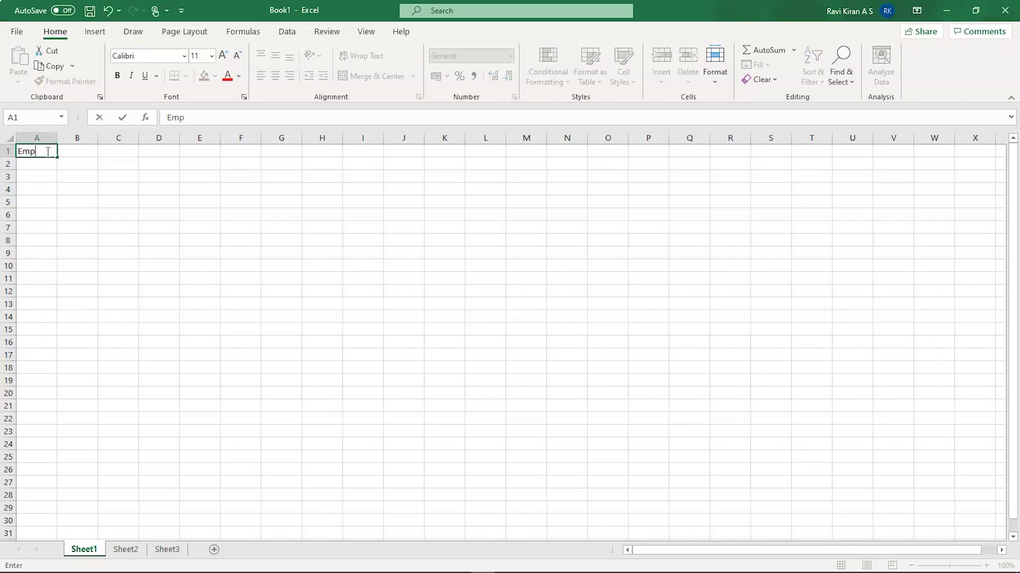
Type the title 'Employee Details' into A1, correcting the typo 'Etails' to 'Details'.
{"action": "type", "text": "loyee Etails"}
{"action": "key", "text": "ctrl+Return"}
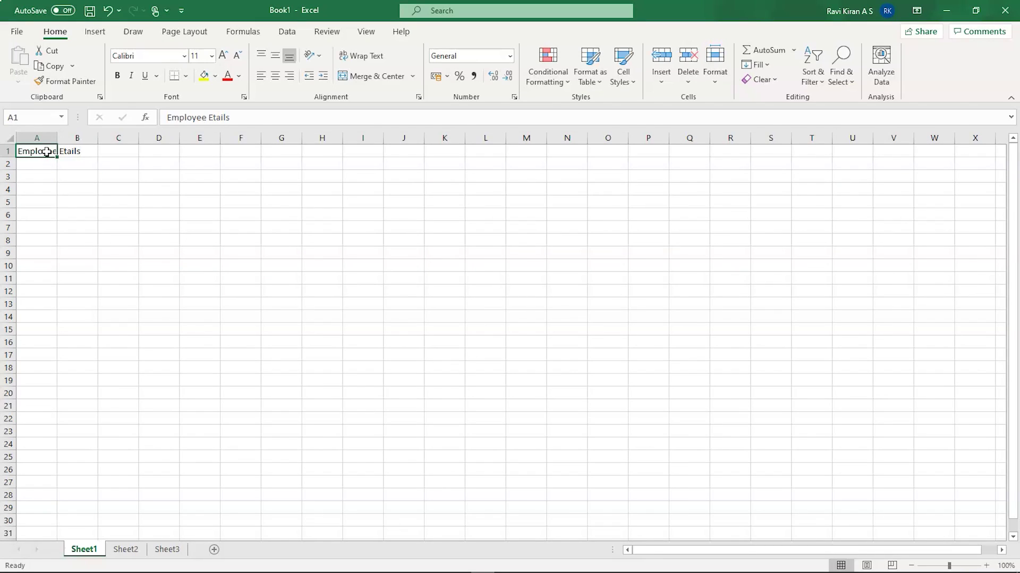
{"action": "double_click", "coordinate": [48, 151]}
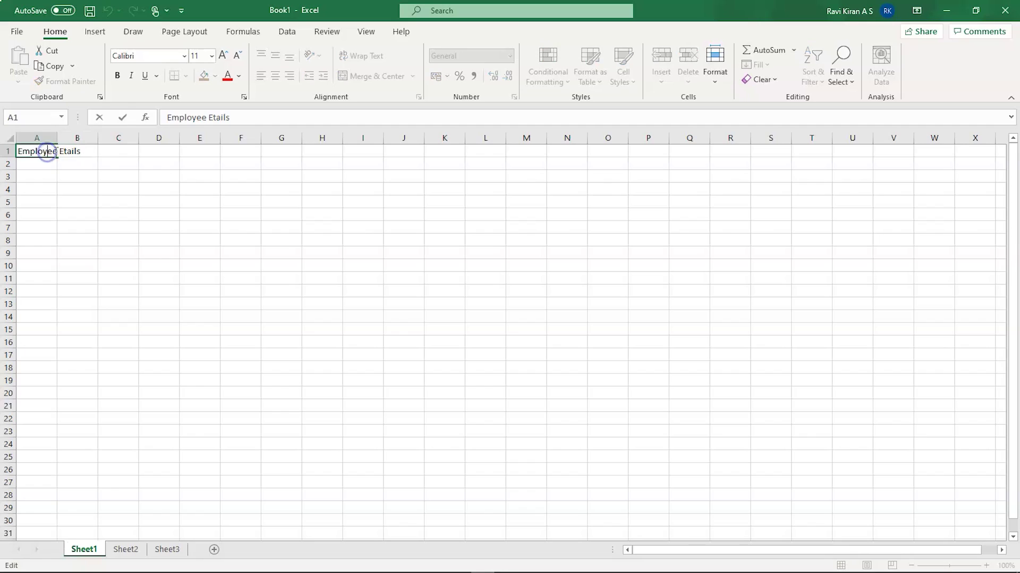
{"action": "left_click", "coordinate": [65, 152]}
{"action": "key", "text": "BackSpace"}
{"action": "type", "text": "De"}
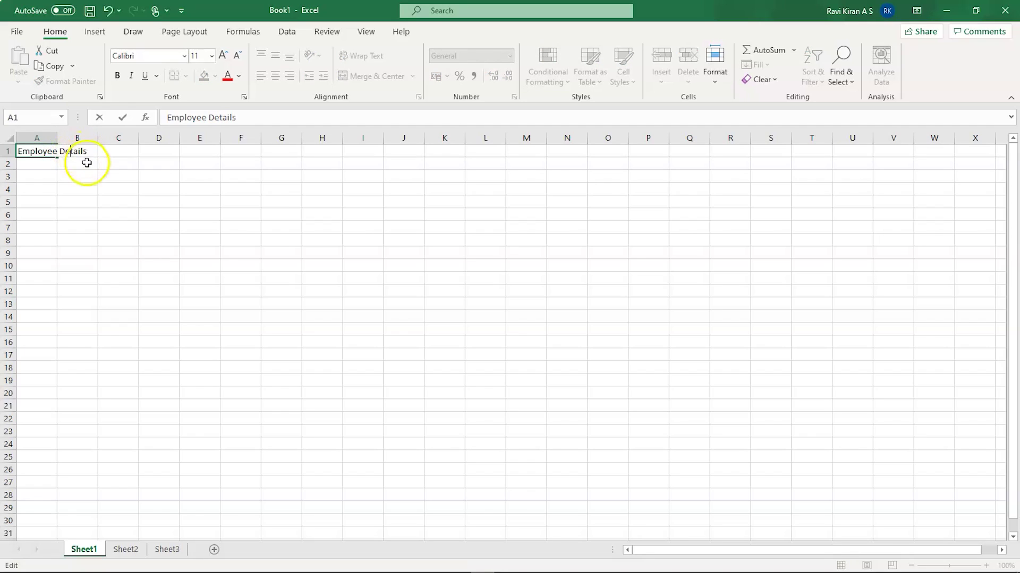
{"action": "left_click", "coordinate": [44, 178]}
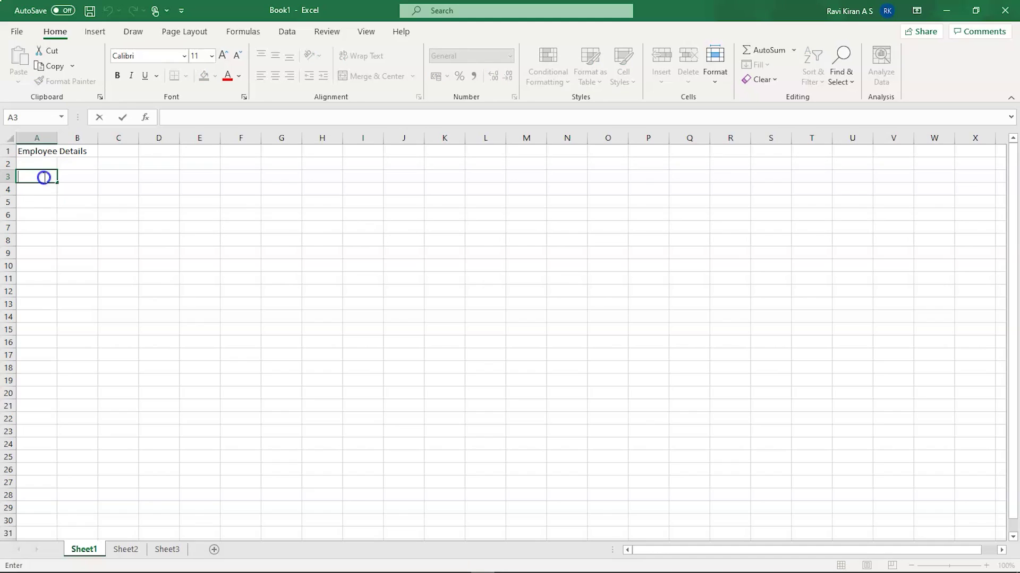
Enter the headings Name, EMP No and Designation in A3 to C3.
{"action": "type", "text": "Name"}
{"action": "key", "text": "Tab"}
{"action": "type", "text": "E"}
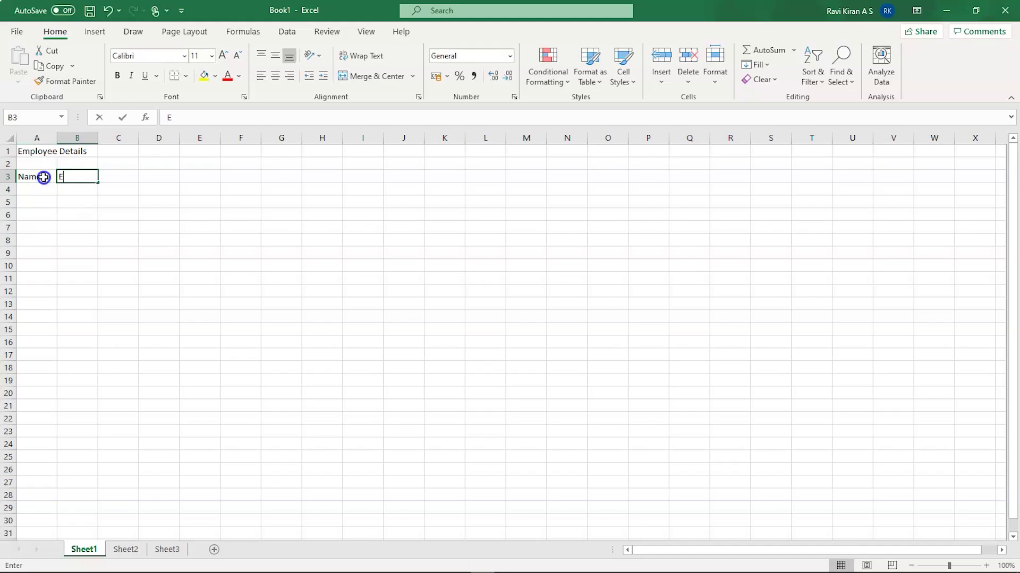
{"action": "type", "text": "MP No"}
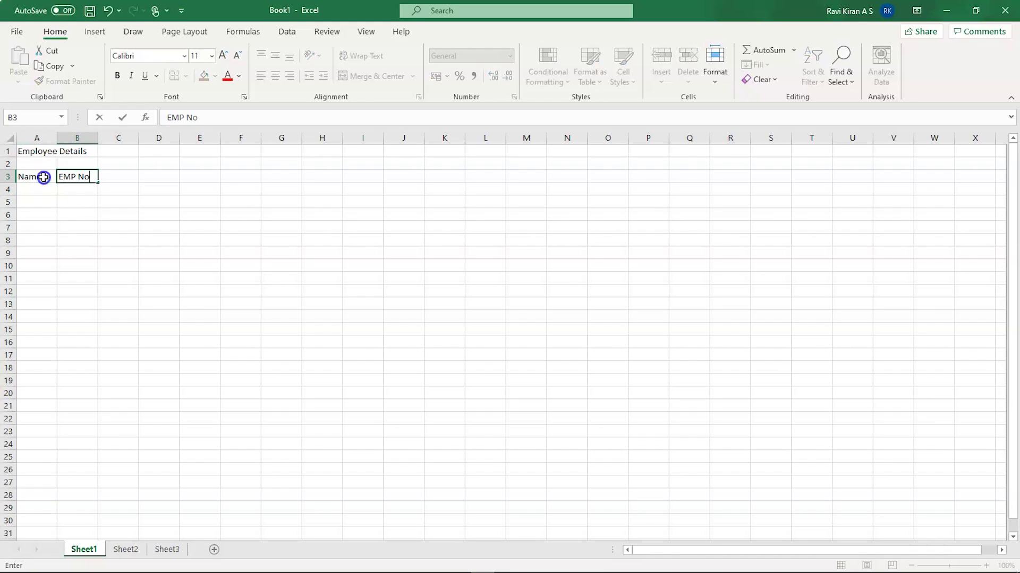
{"action": "key", "text": "Tab"}
{"action": "type", "text": "Des"}
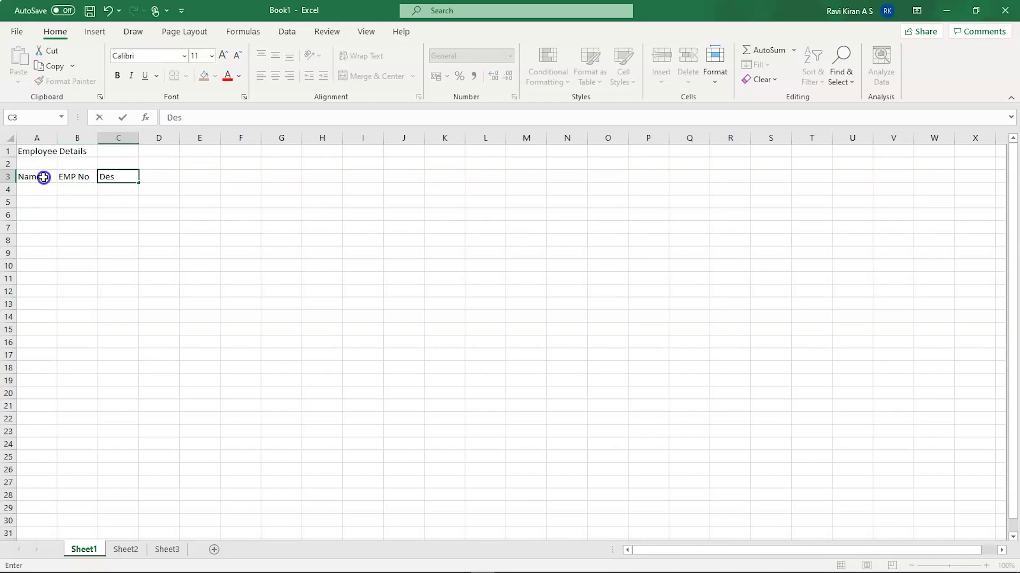
{"action": "type", "text": "ogn ation"}
{"action": "key", "text": "Tab"}
Enter the headings Salary, Blood Group and Phone number in D3 to F3.
{"action": "type", "text": "Slar"}
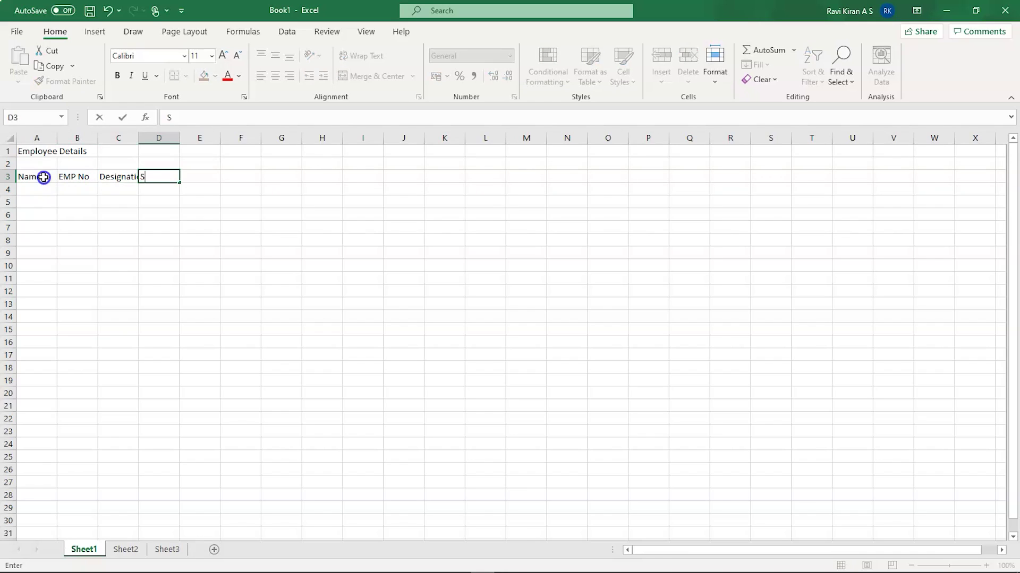
{"action": "key", "text": "BackSpace"}
{"action": "key", "text": "BackSpace"}
{"action": "key", "text": "BackSpace"}
{"action": "type", "text": "alary"}
{"action": "key", "text": "Tab"}
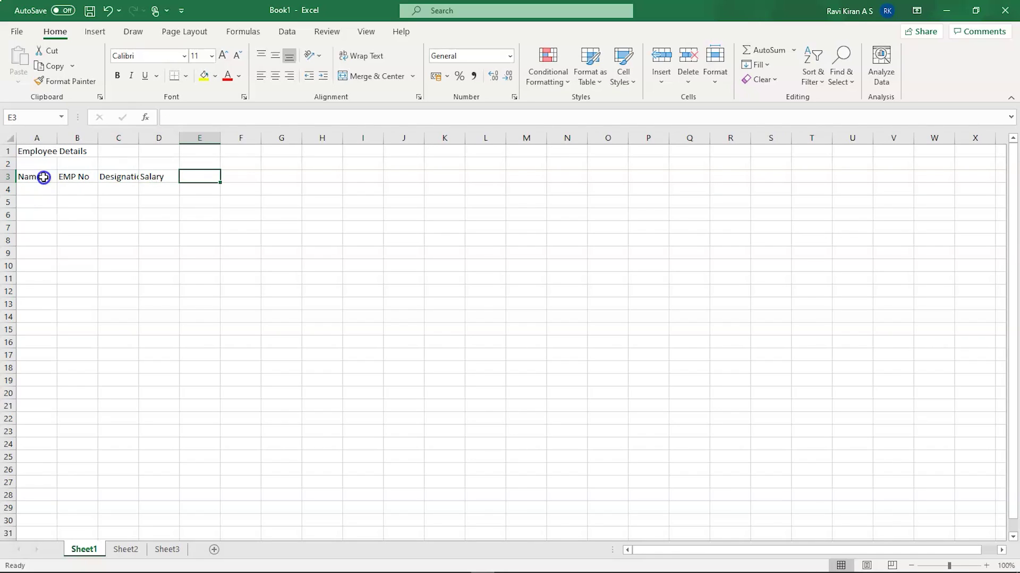
{"action": "type", "text": "Bll"}
{"action": "type", "text": "od Group"}
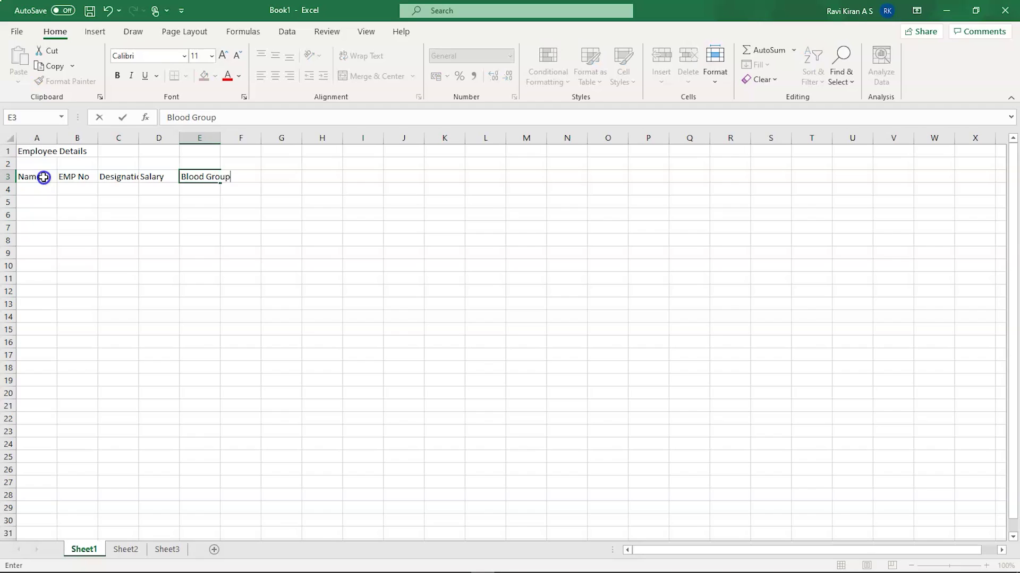
{"action": "key", "text": "Tab"}
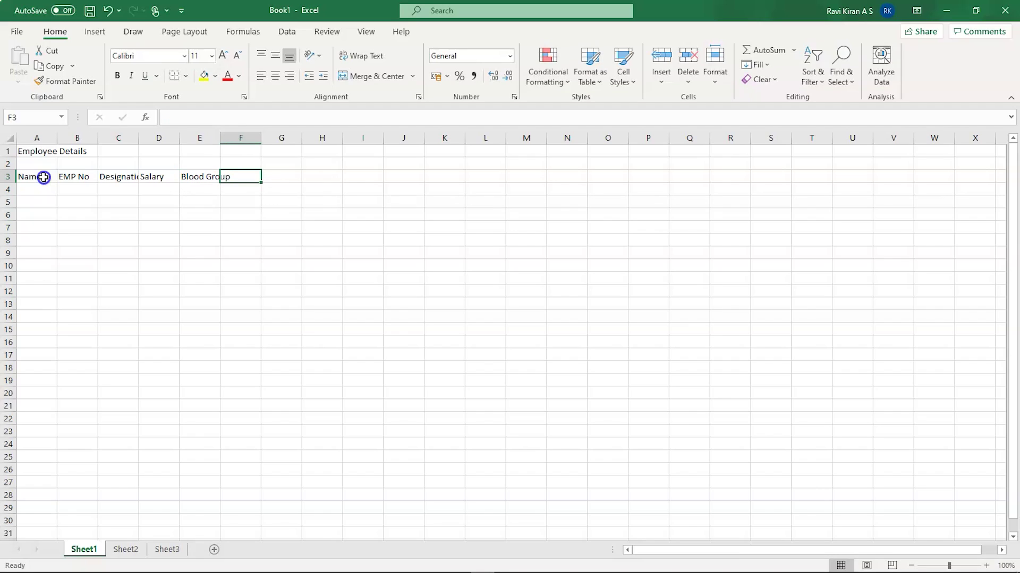
{"action": "type", "text": "Phone number"}
{"action": "key", "text": "Return"}
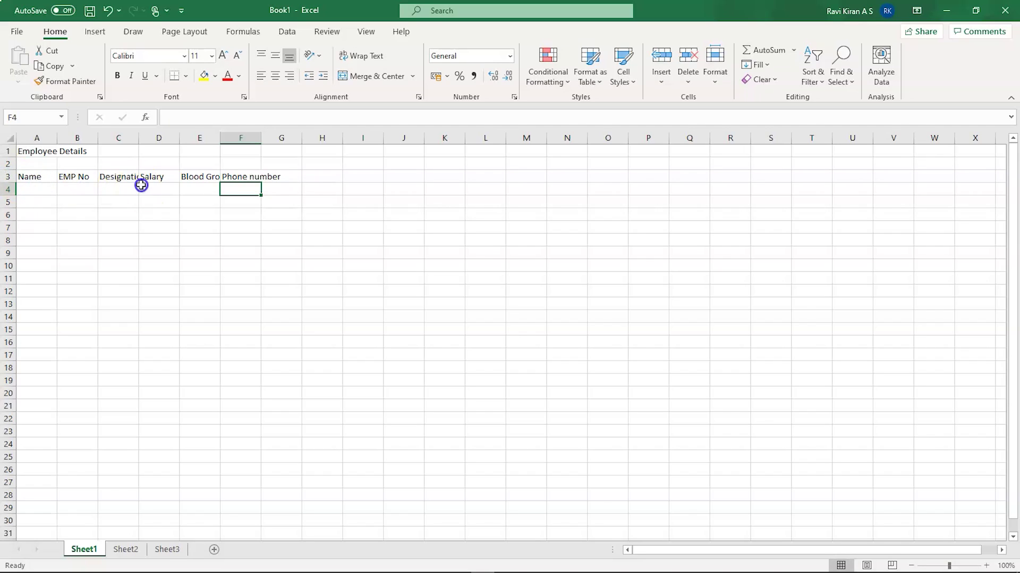
{"action": "double_click", "coordinate": [107, 174]}
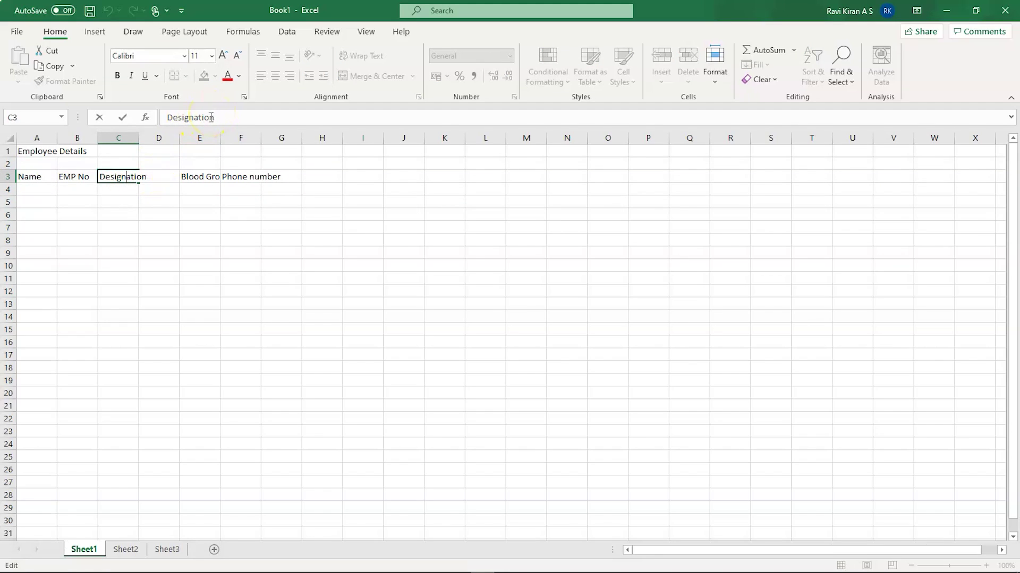
Widen column C for Designation and autofit columns E and F to their headings.
{"action": "left_click", "coordinate": [156, 175]}
{"action": "type", "text": "Salary"}
{"action": "left_click", "coordinate": [149, 200]}
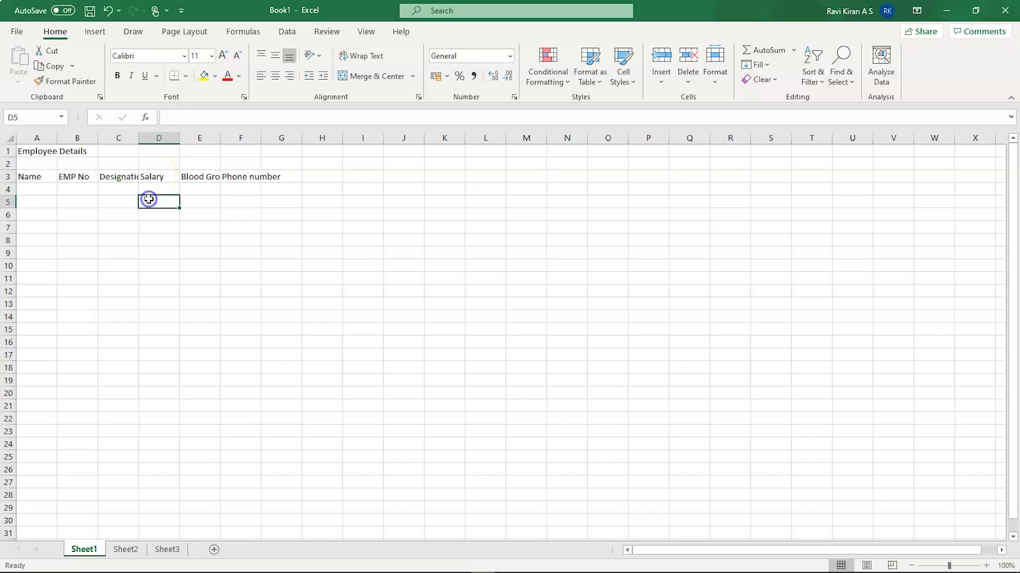
{"action": "left_click", "coordinate": [122, 182]}
{"action": "left_click", "coordinate": [131, 215]}
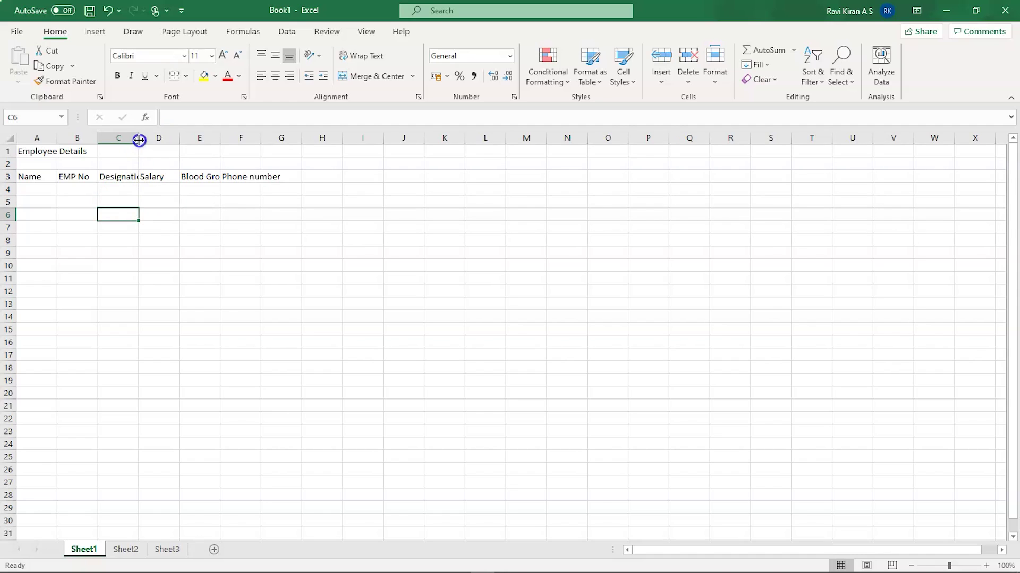
{"action": "left_click_drag", "start_coordinate": [139, 140], "coordinate": [150, 138]}
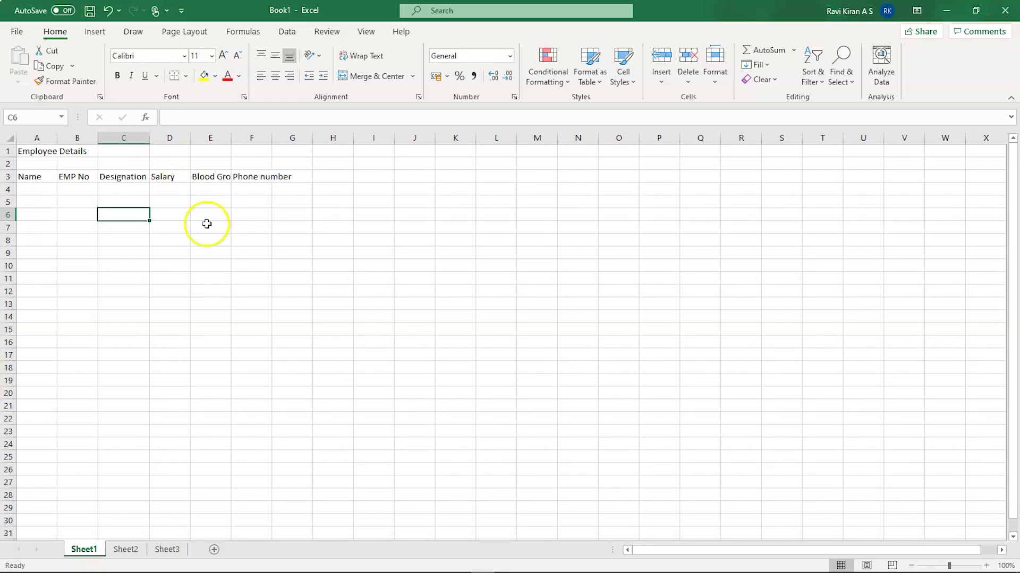
{"action": "double_click", "coordinate": [229, 139]}
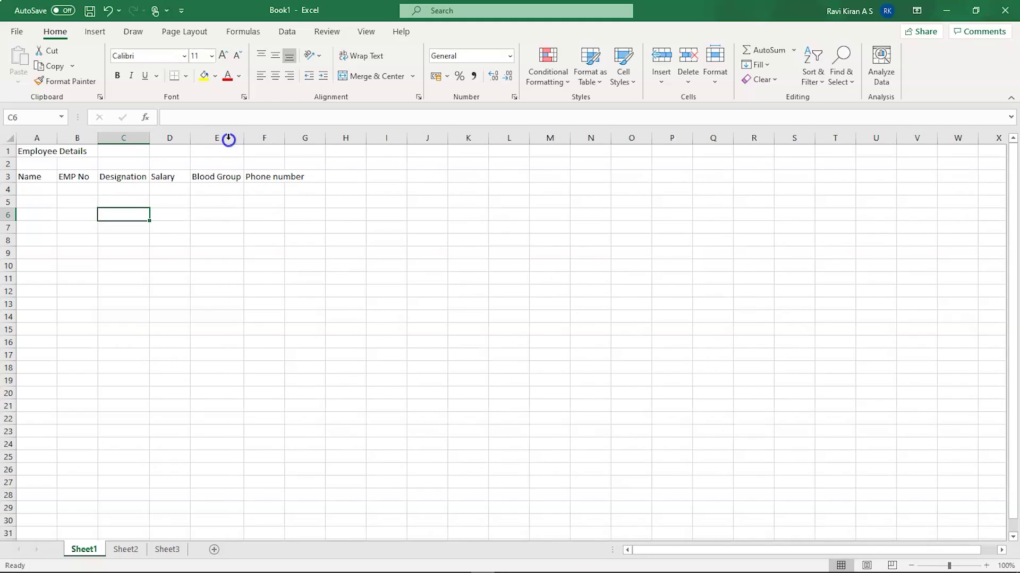
{"action": "double_click", "coordinate": [284, 139]}
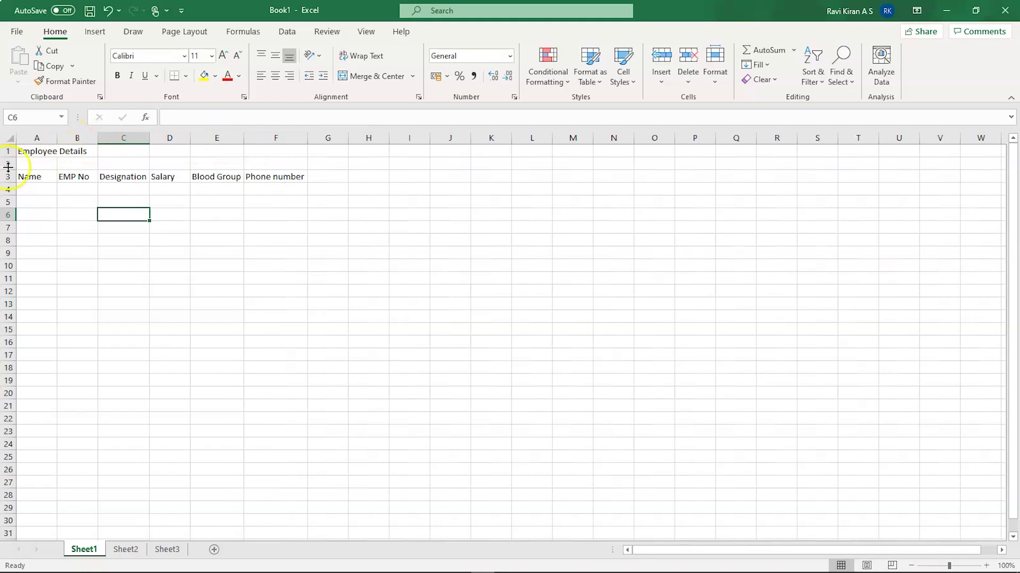
{"action": "left_click", "coordinate": [46, 150]}
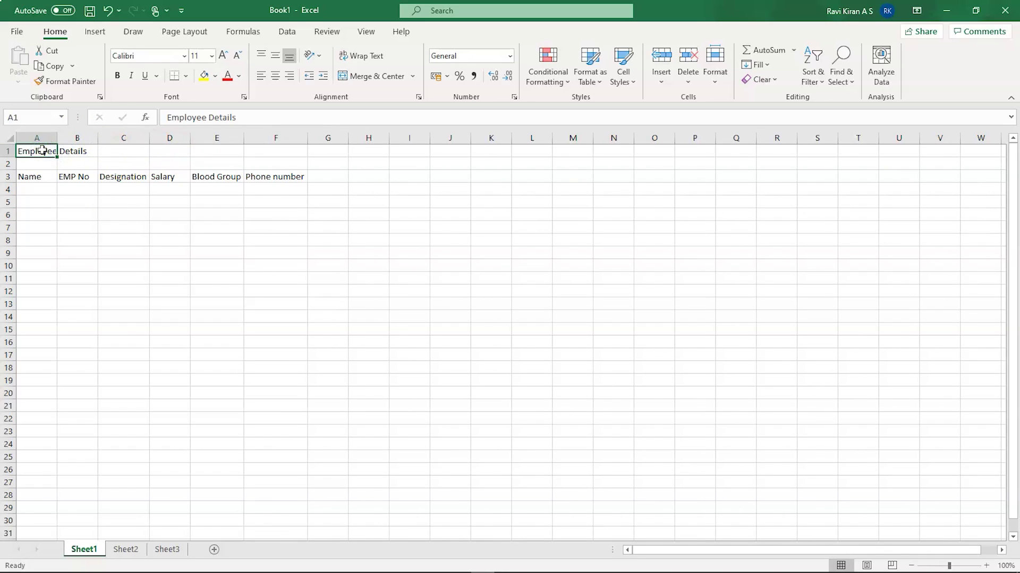
Merge and center the Employee Details title across A1:F1.
{"action": "key", "text": "shift+Right"}
{"action": "key", "text": "shift+Right"}
{"action": "key", "text": "shift+Right"}
{"action": "key", "text": "shift+Right"}
{"action": "key", "text": "shift+Right"}
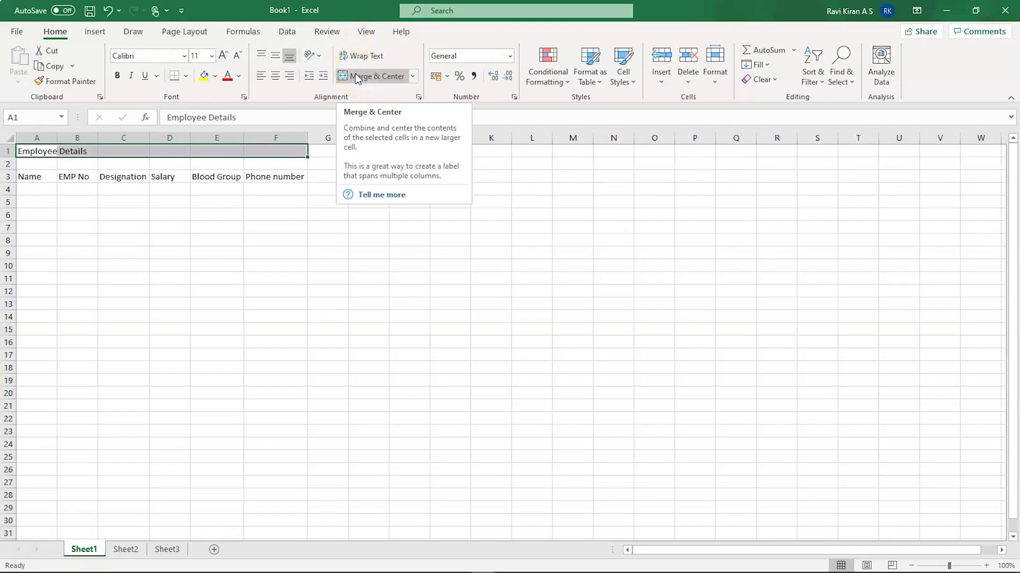
{"action": "left_click", "coordinate": [356, 77]}
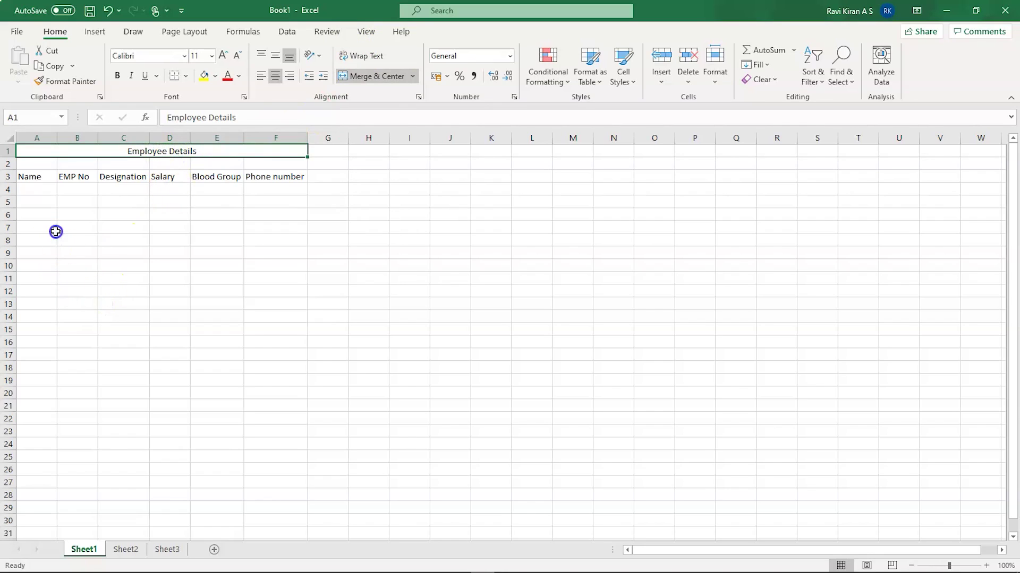
{"action": "double_click", "coordinate": [40, 190]}
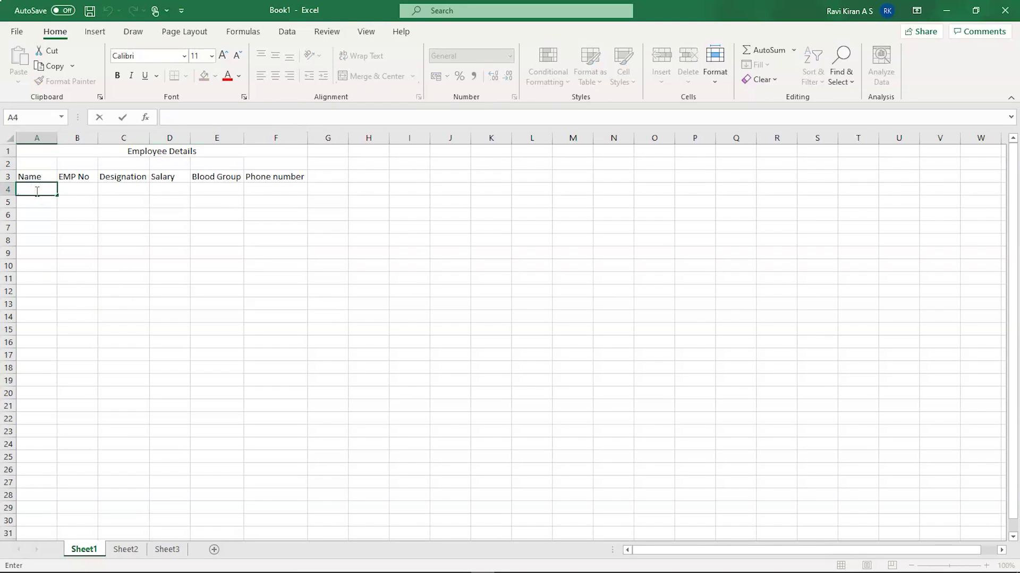
Enter the first four employee names in A4 to A7.
{"action": "type", "text": "Joe"}
{"action": "key", "text": "Return"}
{"action": "type", "text": "John"}
{"action": "key", "text": "ctrl+Return"}
{"action": "key", "text": "Down"}
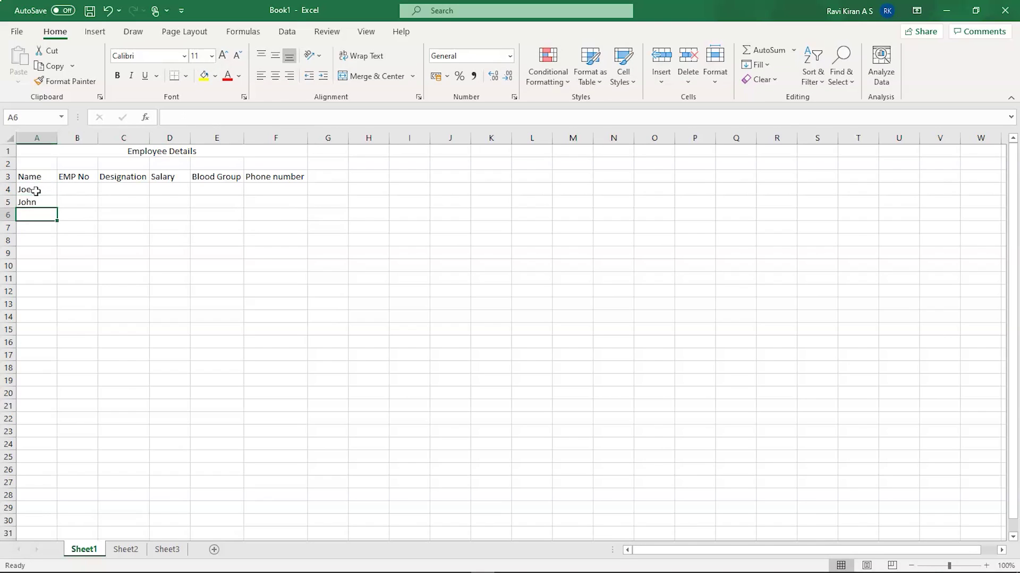
{"action": "type", "text": "Mary"}
{"action": "key", "text": "Return"}
{"action": "type", "text": "Mary"}
{"action": "key", "text": "BackSpace"}
{"action": "type", "text": "k"}
{"action": "key", "text": "Return"}
Enter the remaining six employee names in A8 to A13, then EMP No 1011 in B4.
{"action": "type", "text": "suna"}
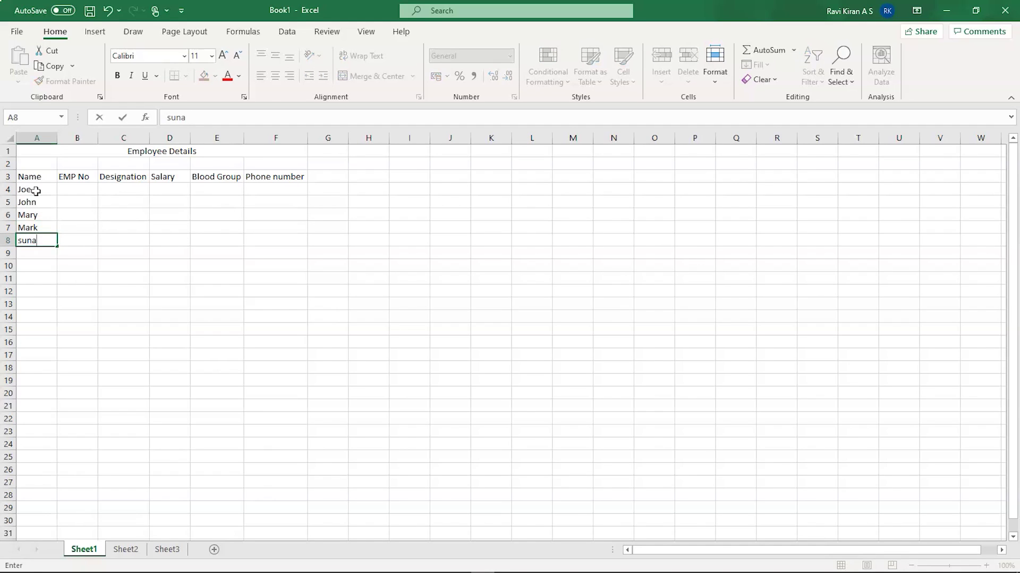
{"action": "type", "text": "n"}
{"action": "key", "text": "Return"}
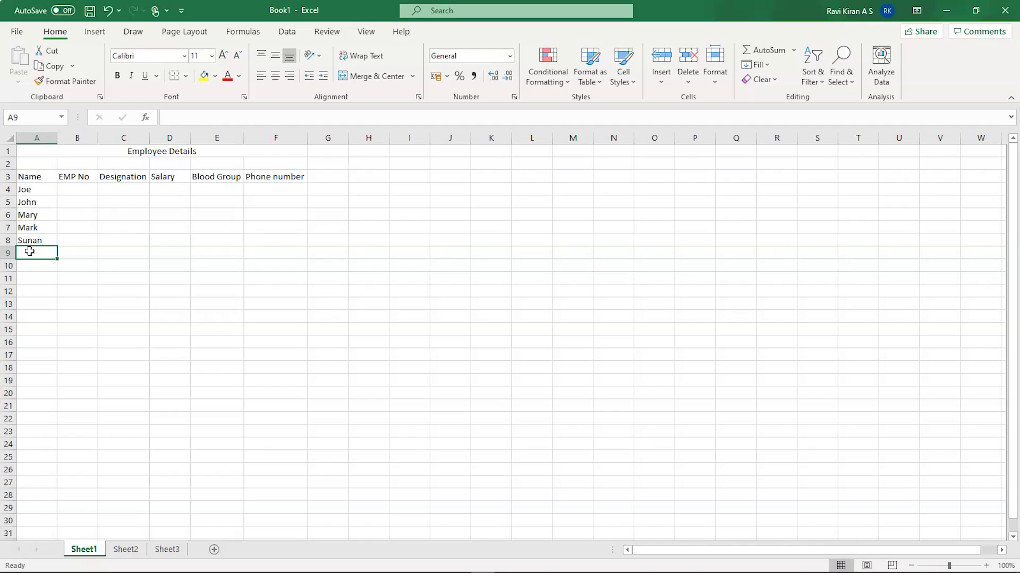
{"action": "type", "text": "Jennifer"}
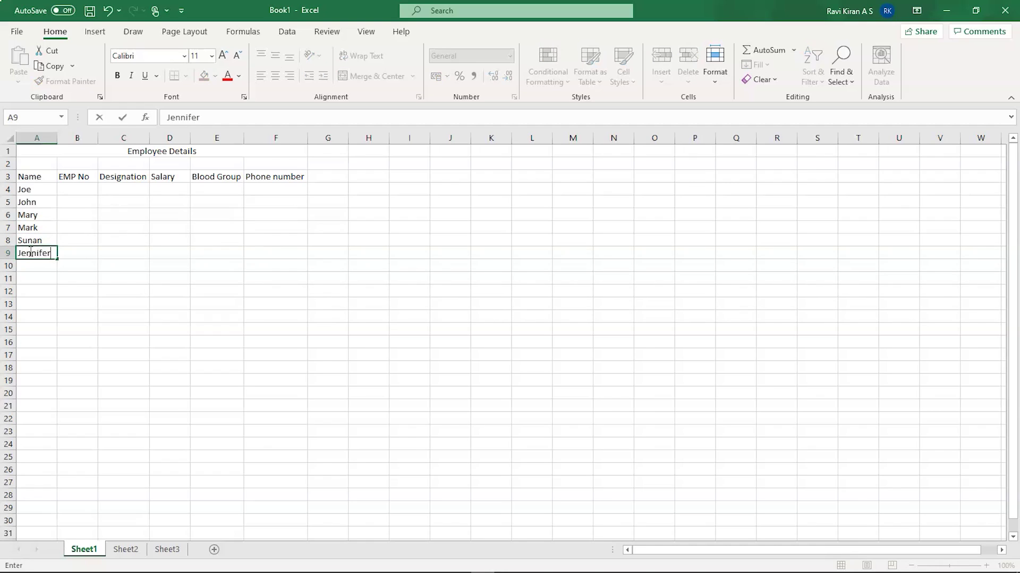
{"action": "key", "text": "Return"}
{"action": "type", "text": "Mu"}
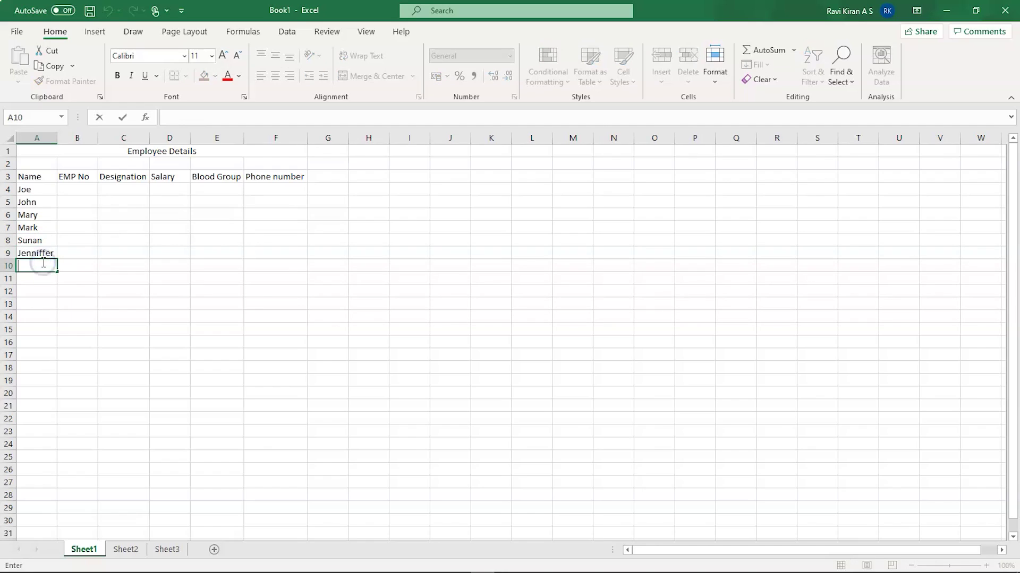
{"action": "type", "text": "ike"}
{"action": "left_click", "coordinate": [37, 278]}
{"action": "type", "text": "Tim"}
{"action": "left_click", "coordinate": [34, 292]}
{"action": "type", "text": "Jeffery"}
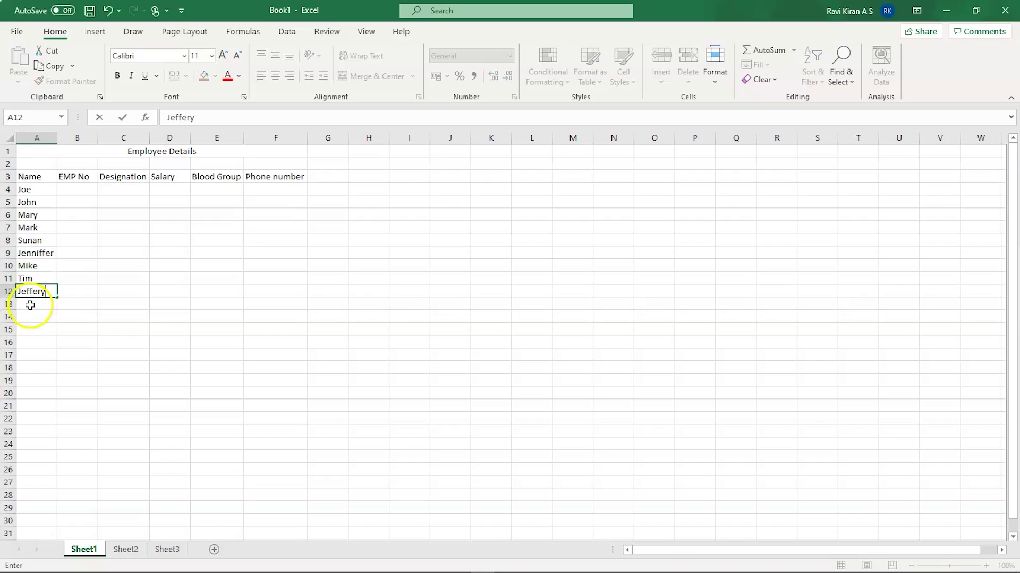
{"action": "left_click", "coordinate": [32, 304]}
{"action": "type", "text": "Morgan"}
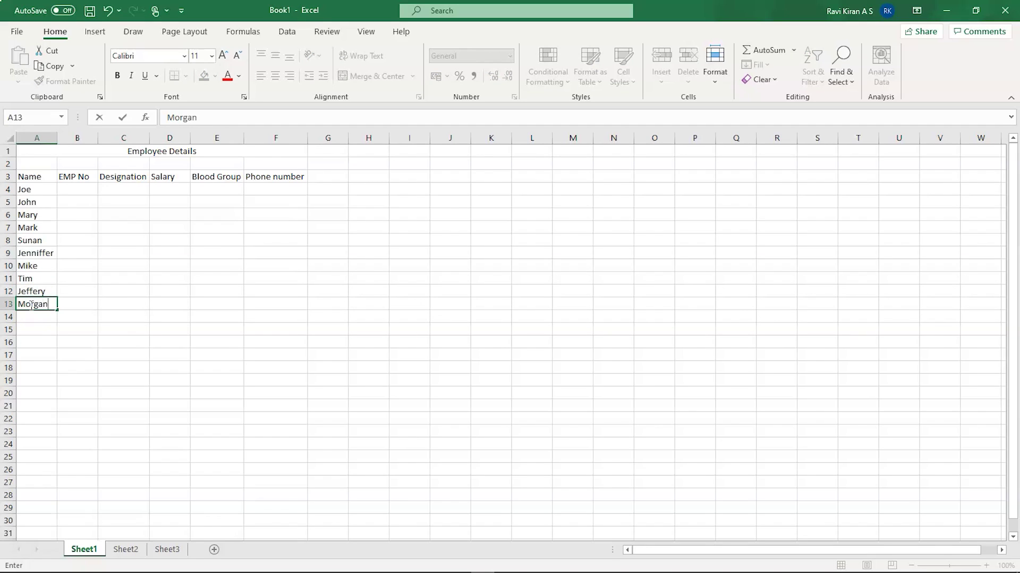
{"action": "left_click", "coordinate": [75, 189]}
{"action": "type", "text": "1011"}
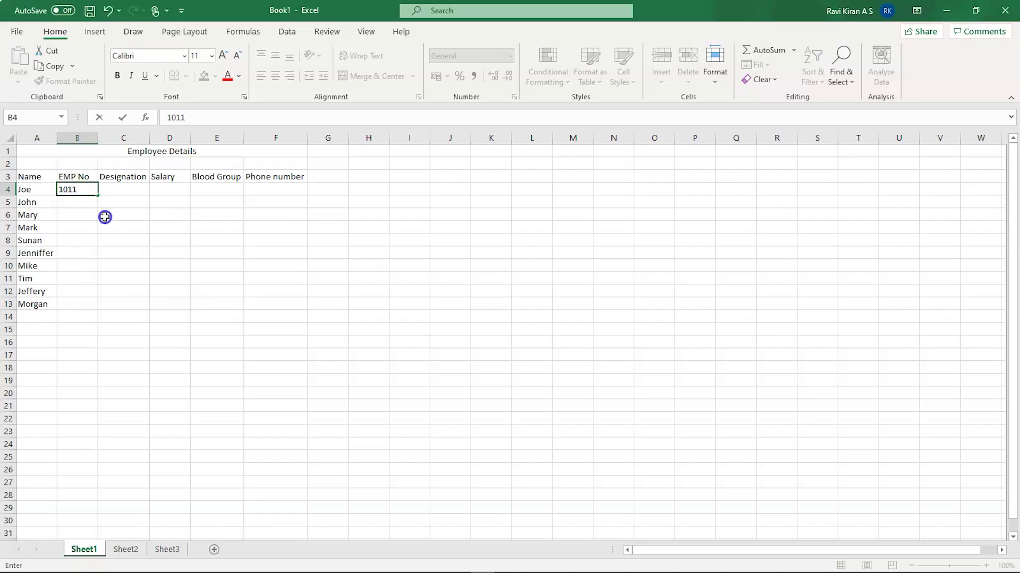
Enter EMP Nos 2011, 1028, 1072 and 2874 in B5 to B8.
{"action": "left_click", "coordinate": [85, 207]}
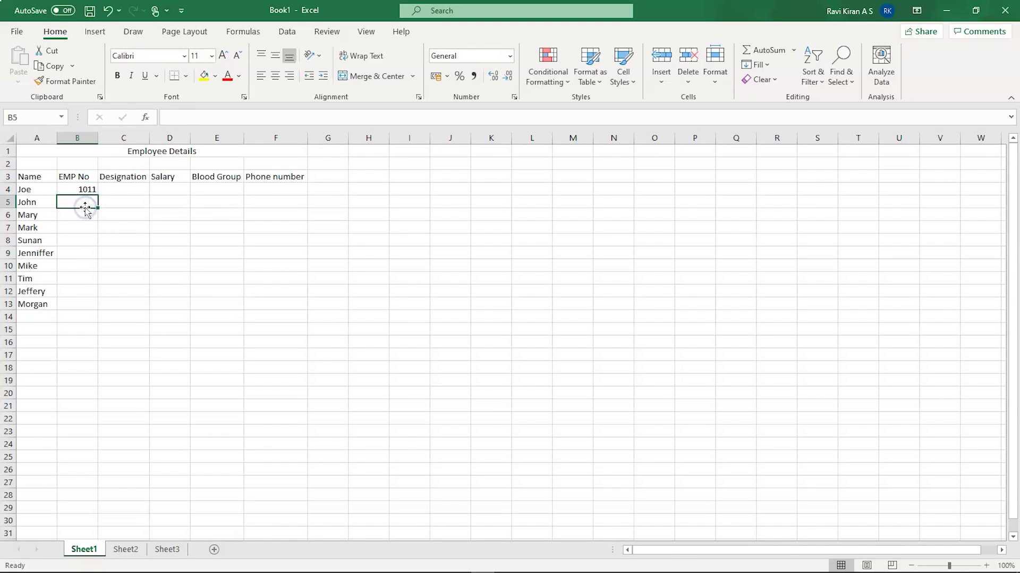
{"action": "type", "text": "2011"}
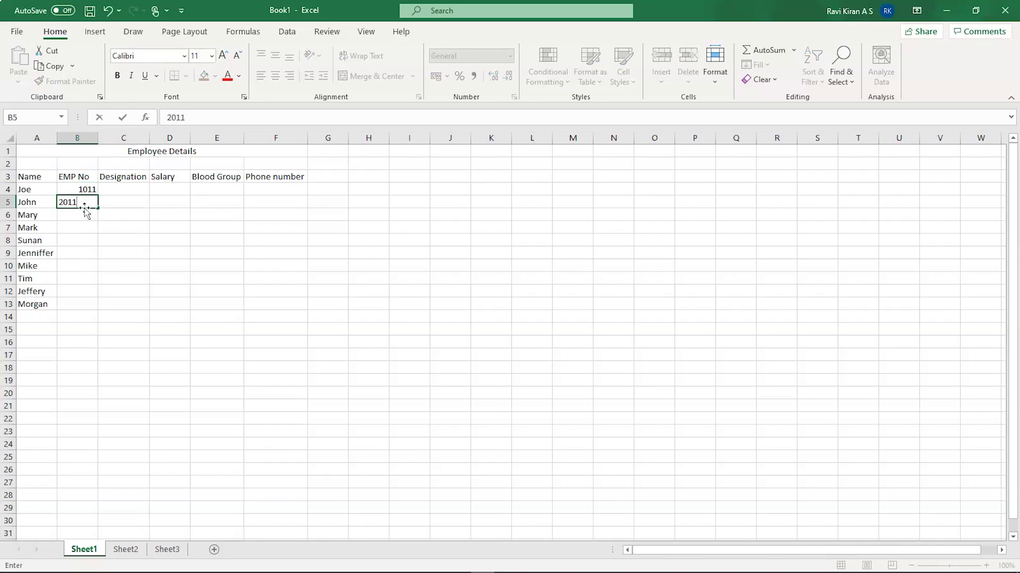
{"action": "left_click", "coordinate": [81, 214]}
{"action": "type", "text": "1028"}
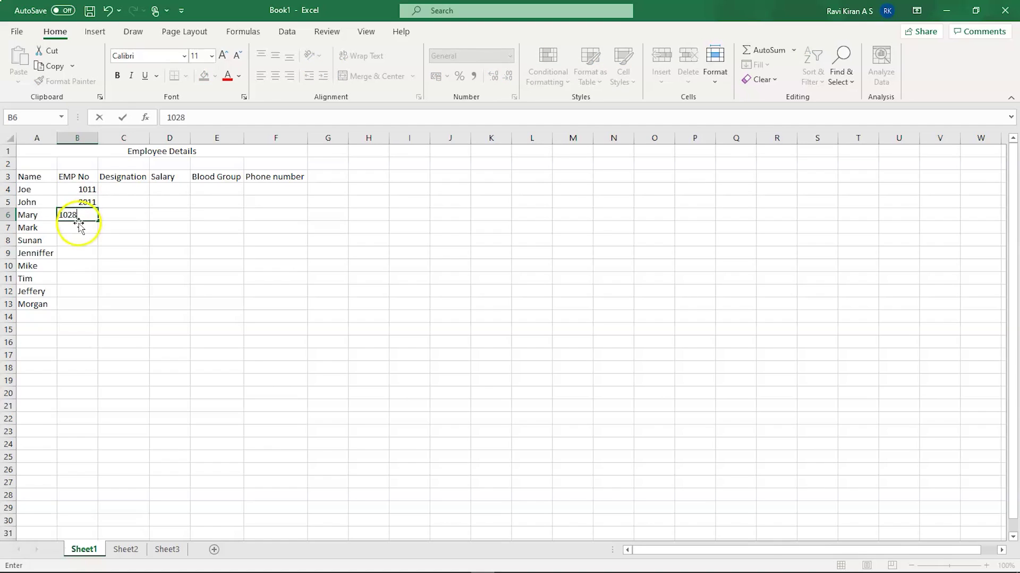
{"action": "key", "text": "ctrl+Return"}
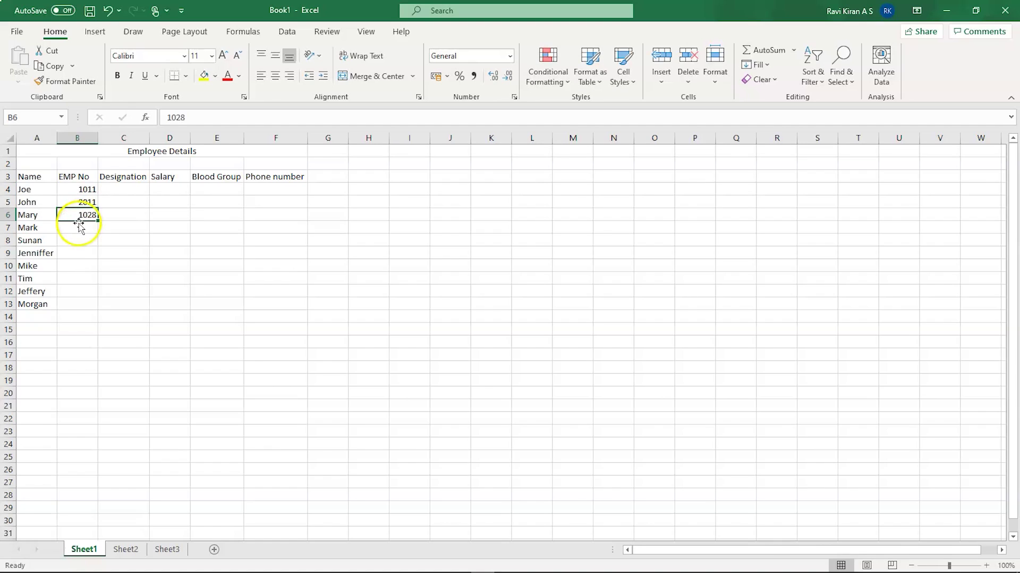
{"action": "left_click", "coordinate": [73, 231]}
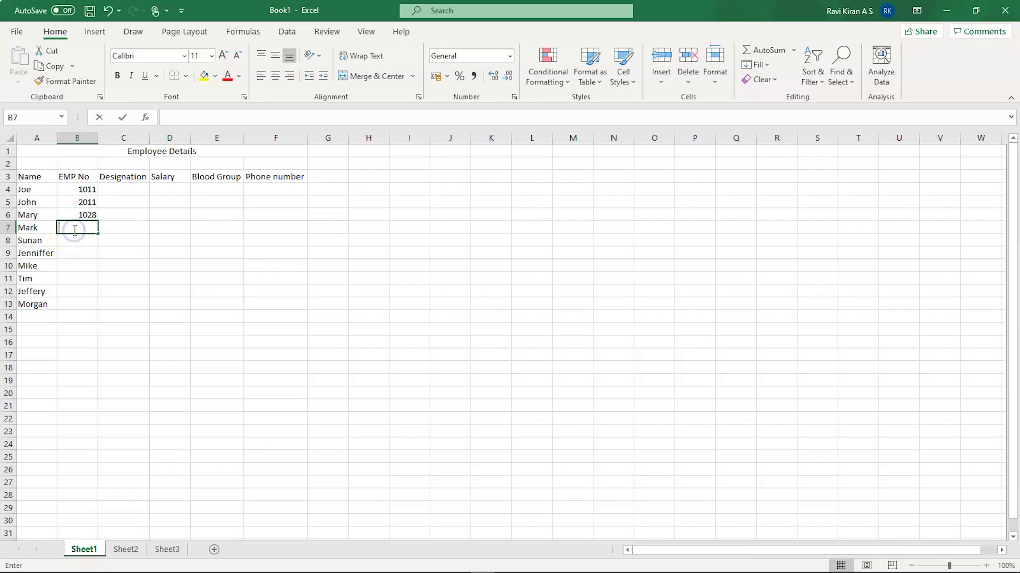
{"action": "type", "text": "107"}
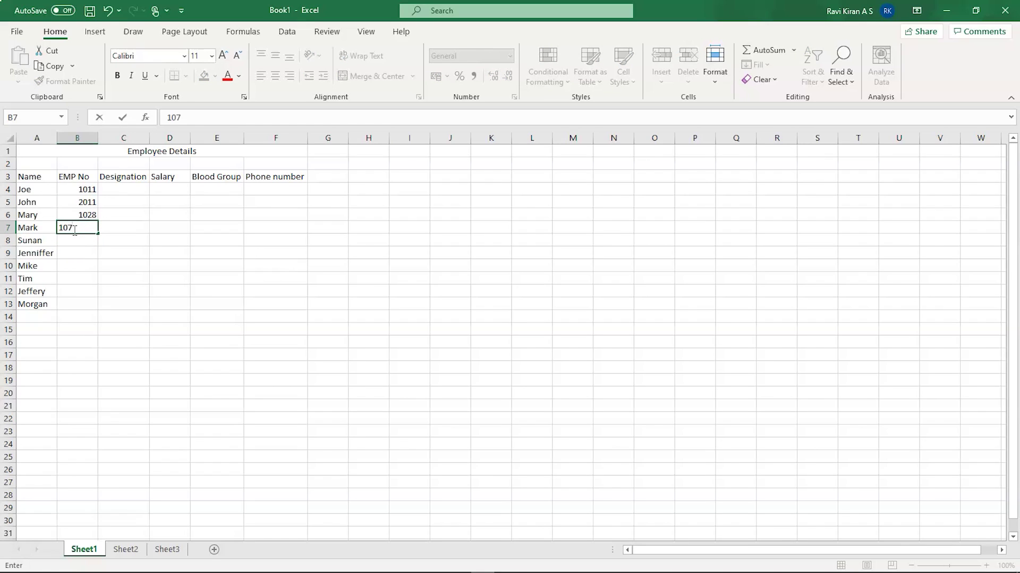
{"action": "type", "text": "2"}
{"action": "left_click", "coordinate": [71, 239]}
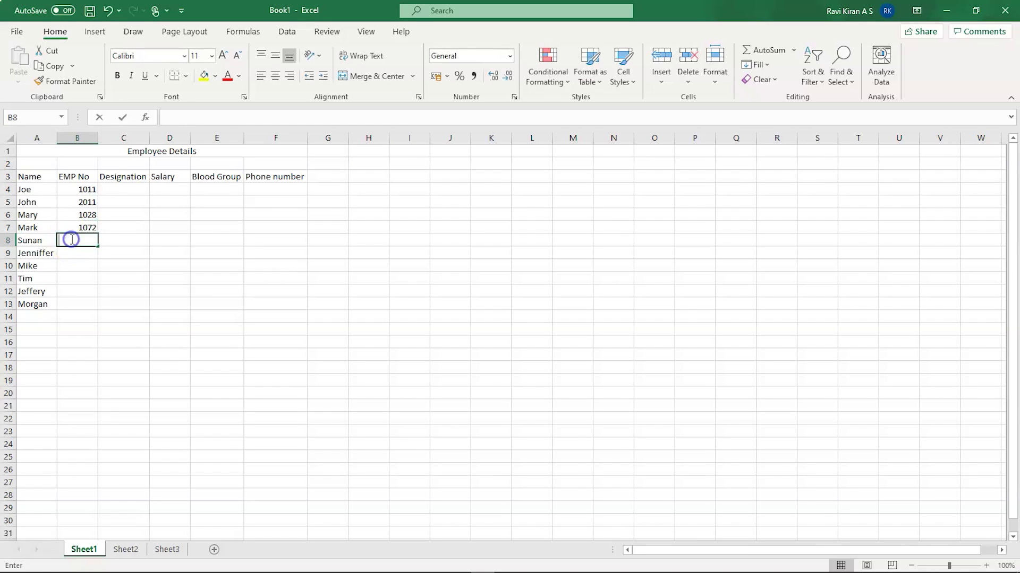
{"action": "type", "text": "2874"}
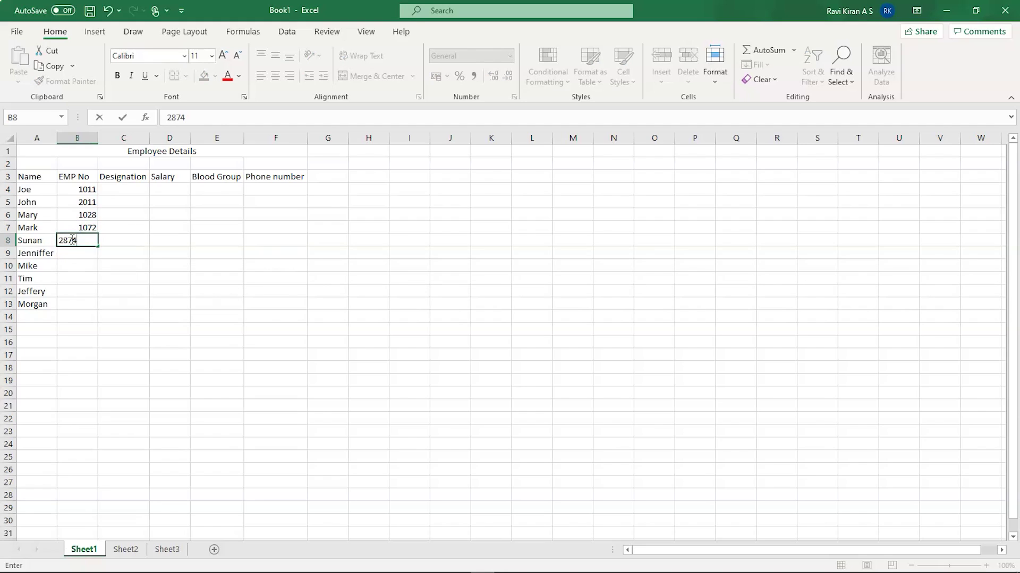
Enter EMP Nos 20844, 2907, 2917 and 2962 in B9 to B12, and begin B13's number.
{"action": "left_click", "coordinate": [70, 253]}
{"action": "type", "text": "20844"}
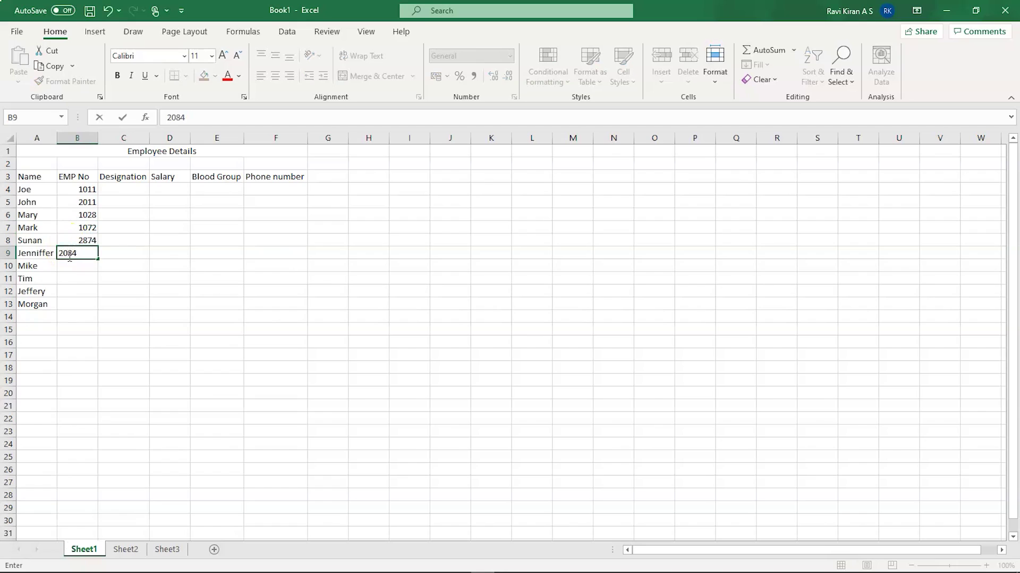
{"action": "left_click", "coordinate": [68, 264]}
{"action": "type", "text": "2907"}
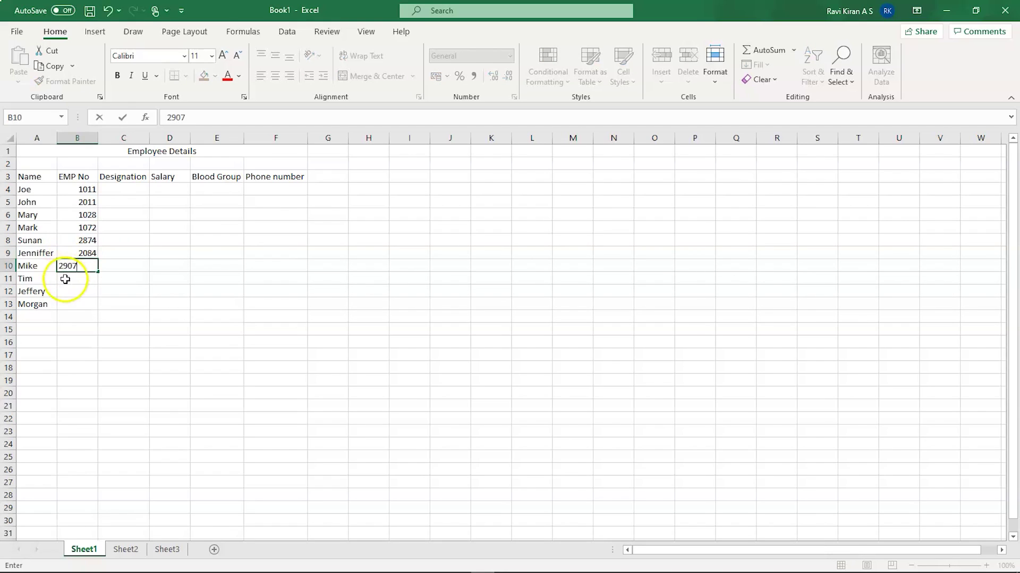
{"action": "left_click", "coordinate": [65, 279]}
{"action": "type", "text": "29"}
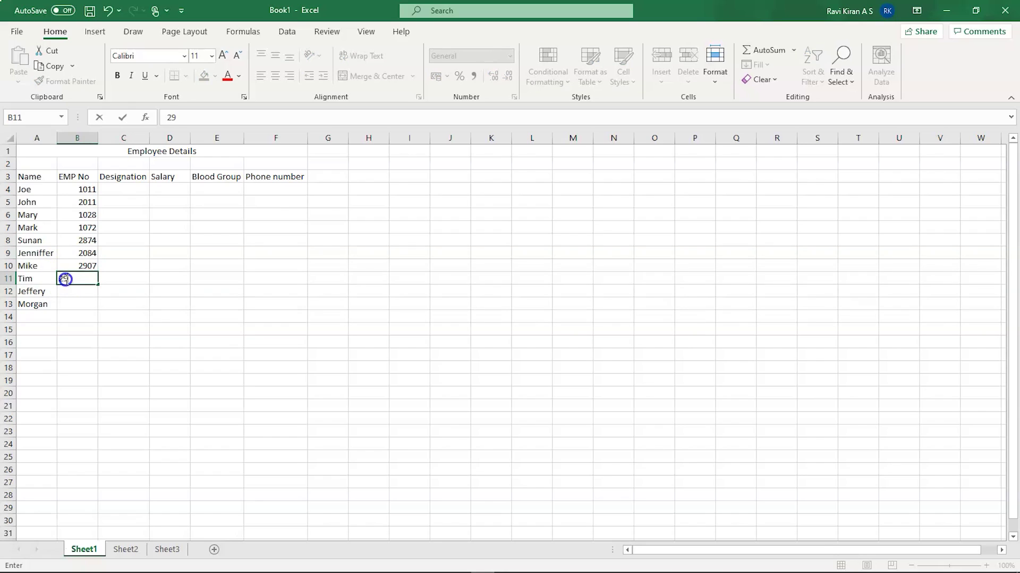
{"action": "type", "text": "17"}
{"action": "left_click", "coordinate": [66, 291]}
{"action": "type", "text": "2962"}
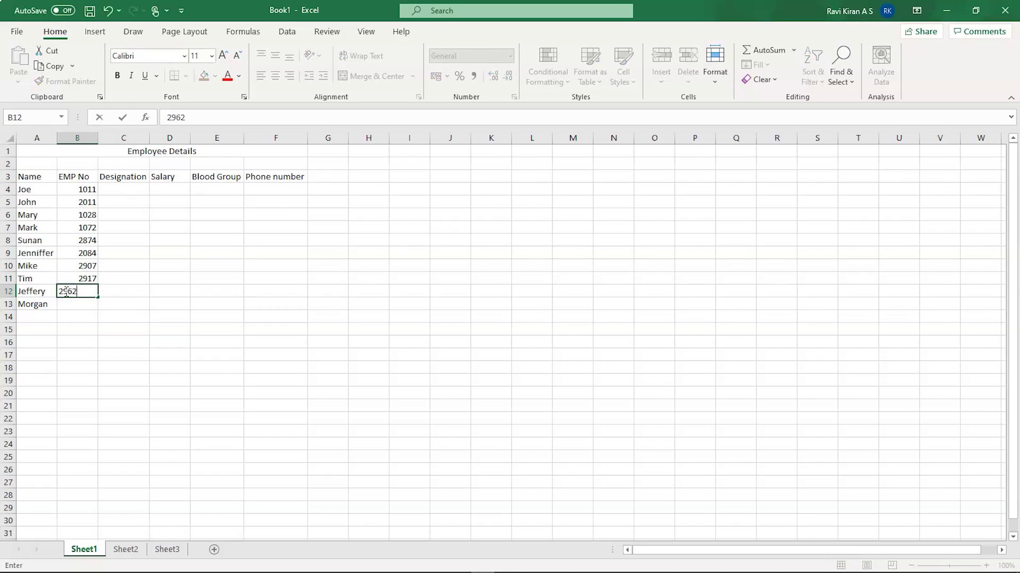
{"action": "left_click", "coordinate": [65, 304]}
{"action": "type", "text": "19"}
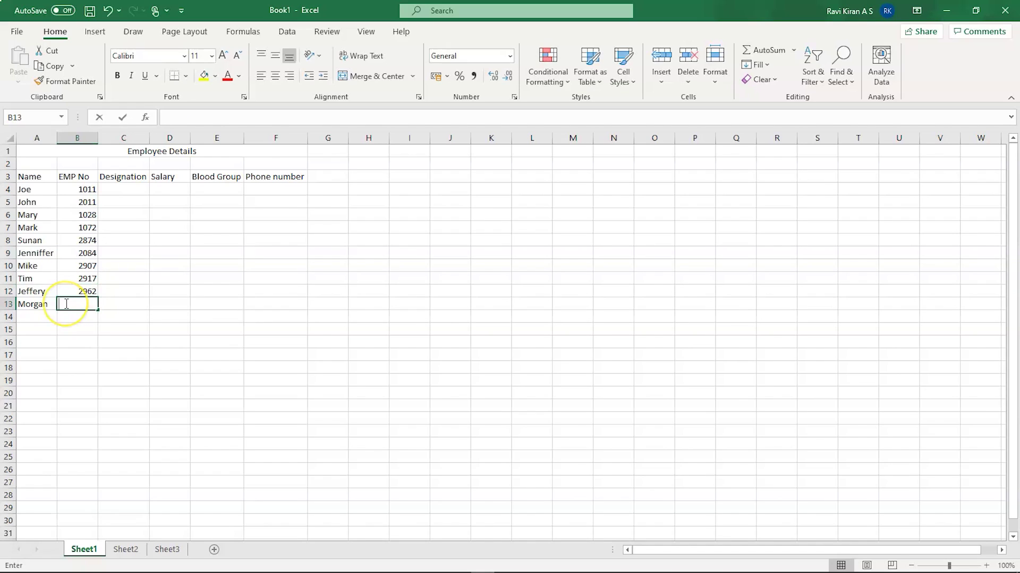
{"action": "type", "text": "72"}
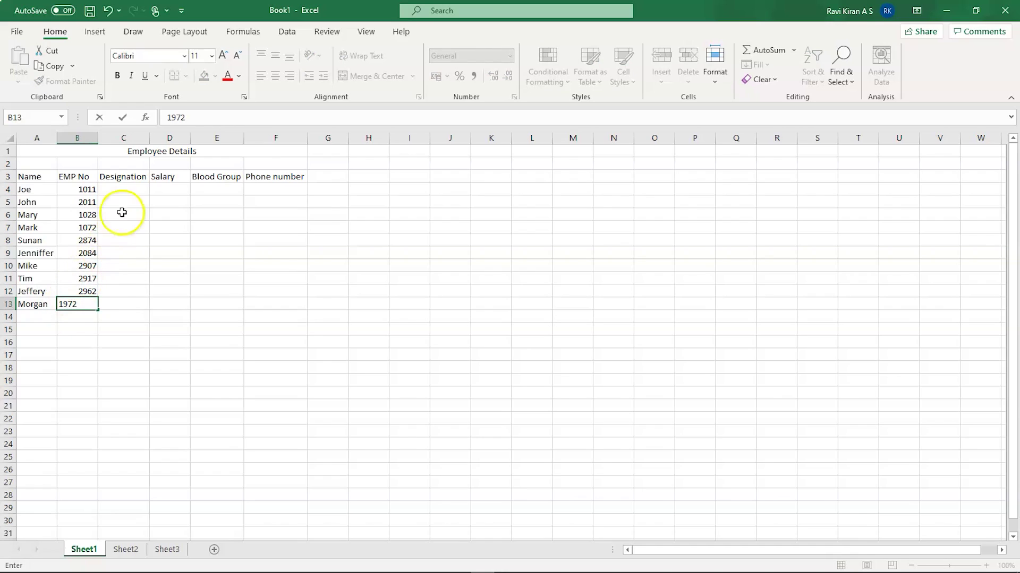
Enter designations CEO, Software Developer, Tester and Finance in C4 to C7.
{"action": "left_click", "coordinate": [129, 191]}
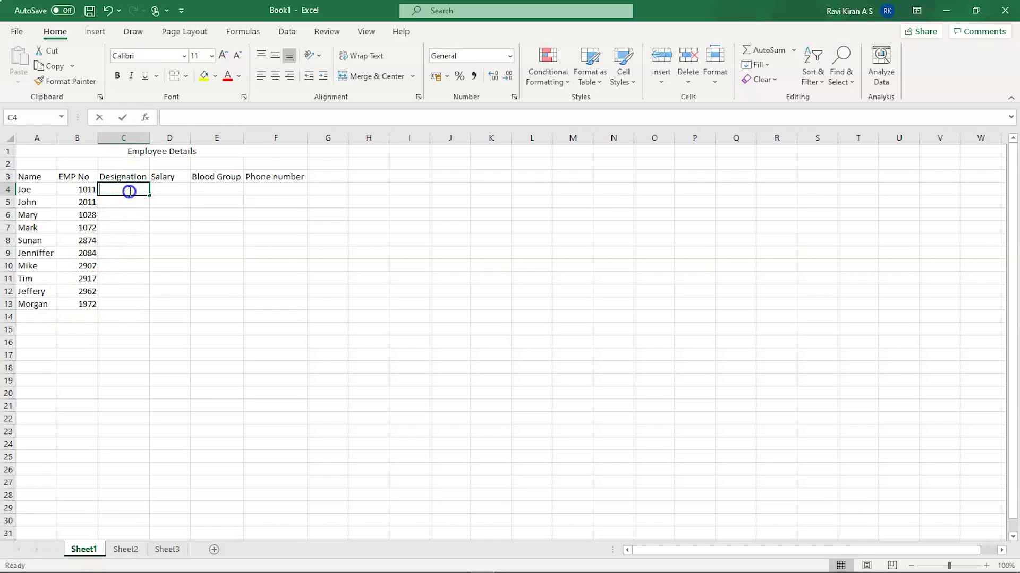
{"action": "type", "text": "CEO"}
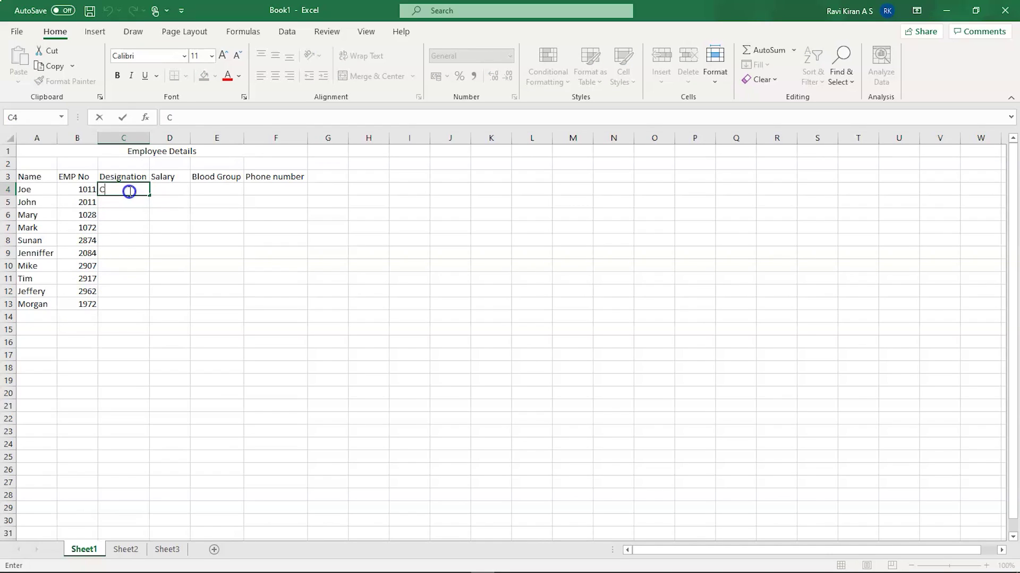
{"action": "left_click", "coordinate": [125, 201]}
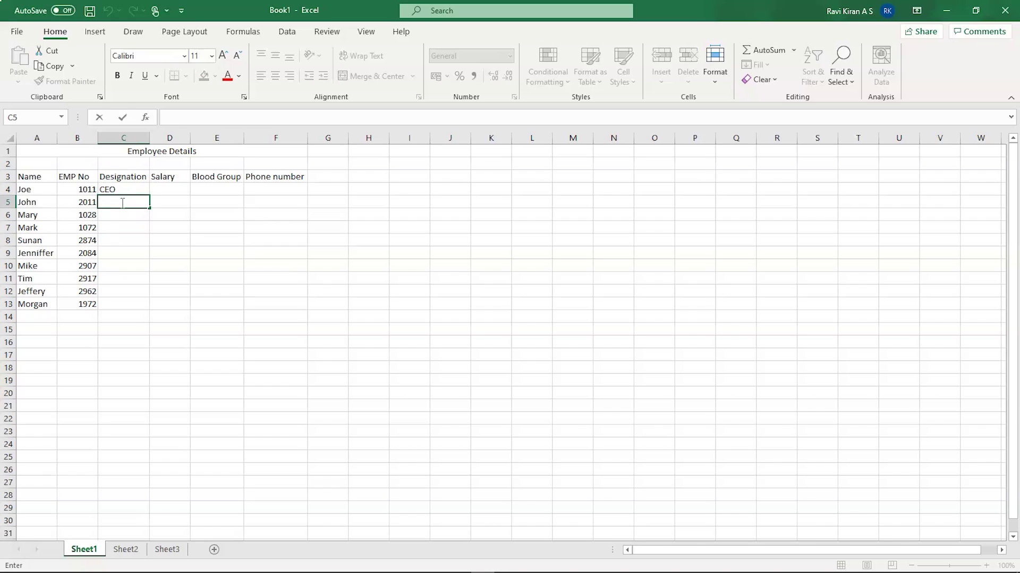
{"action": "type", "text": "Software Developer"}
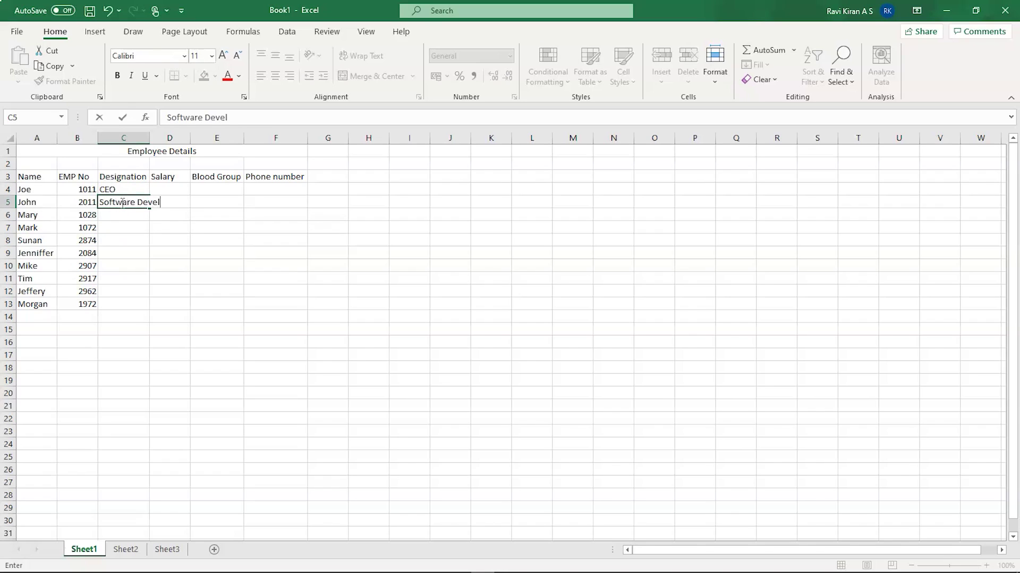
{"action": "left_click", "coordinate": [119, 215]}
{"action": "type", "text": "Tester"}
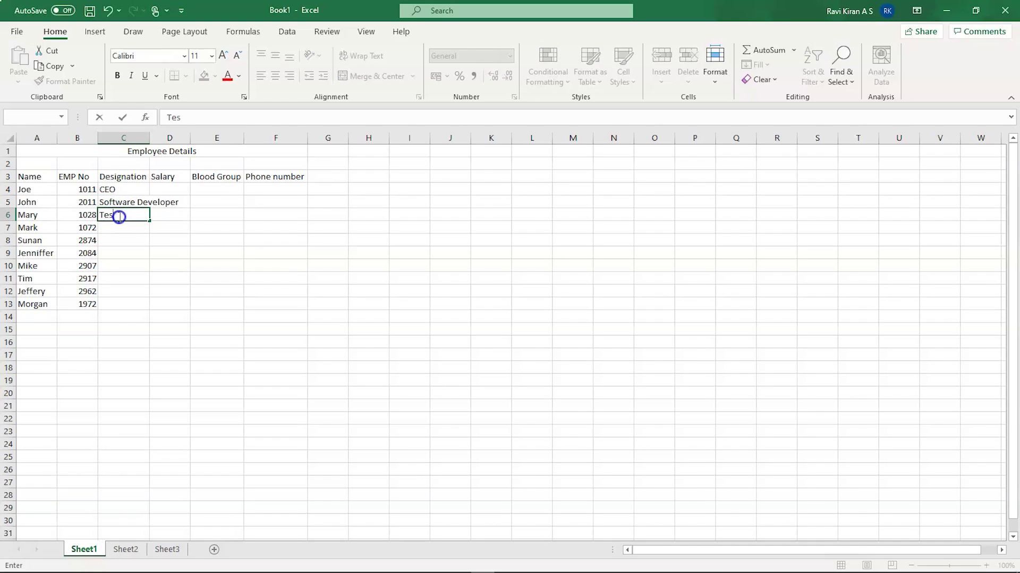
{"action": "left_click", "coordinate": [119, 227]}
{"action": "type", "text": "Finance"}
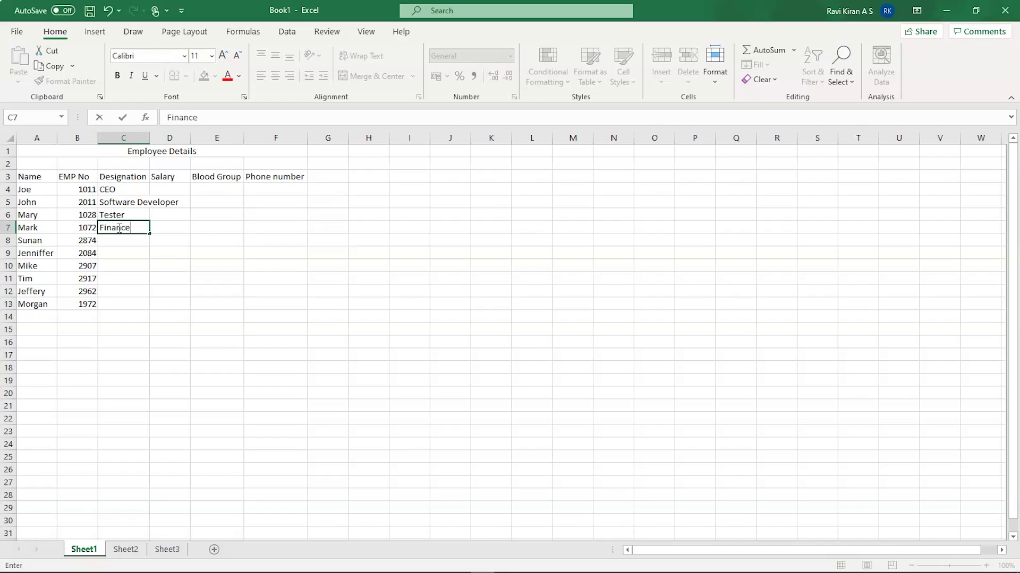
Enter Finance in C8 and Tester in C9.
{"action": "left_click_drag", "start_coordinate": [118, 242], "coordinate": [114, 247]}
{"action": "type", "text": "Finance"}
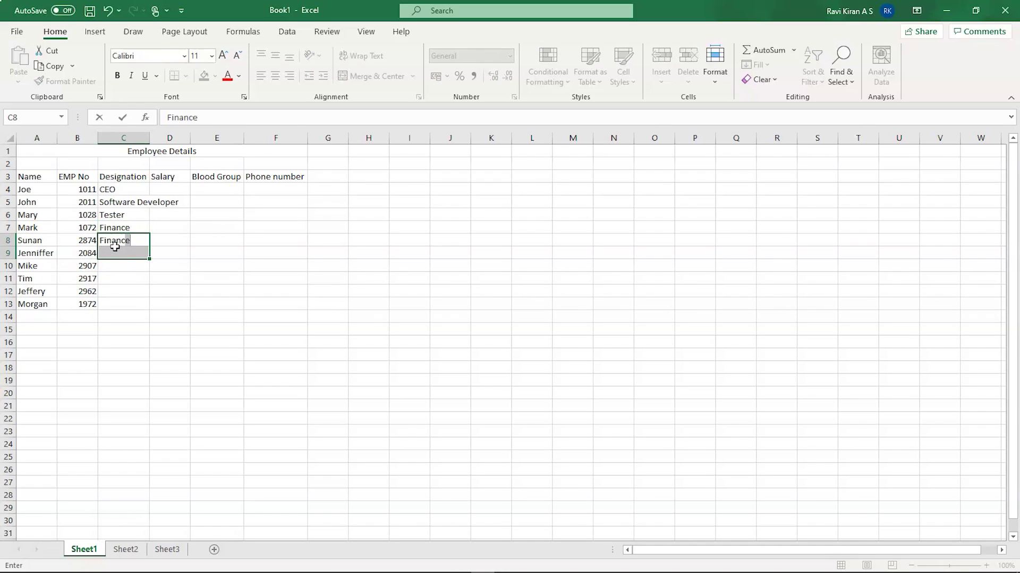
{"action": "left_click", "coordinate": [115, 265]}
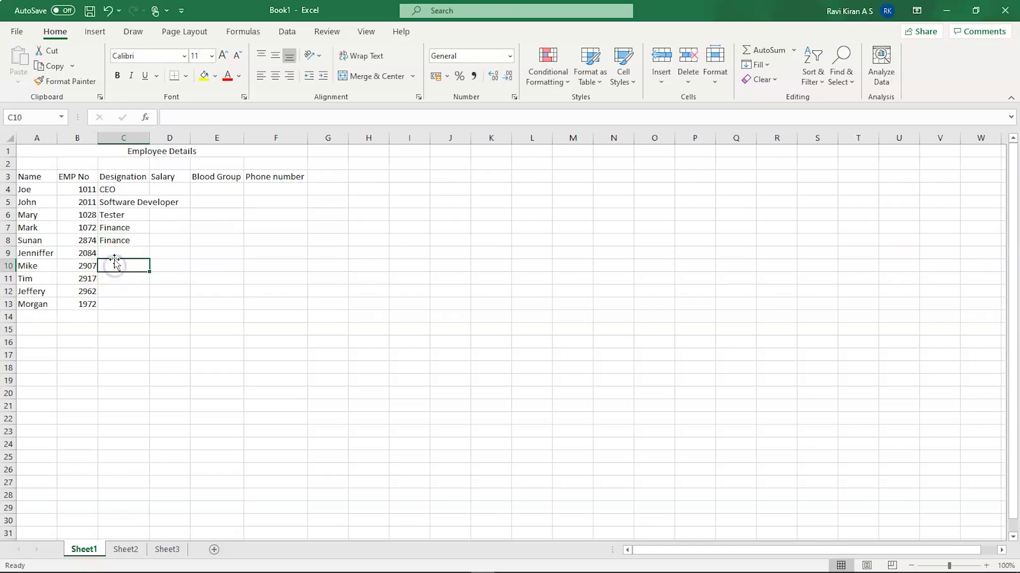
{"action": "double_click", "coordinate": [115, 252]}
{"action": "type", "text": "Testing"}
{"action": "left_click", "coordinate": [114, 264]}
{"action": "key", "text": "BackSpace"}
{"action": "key", "text": "BackSpace"}
{"action": "type", "text": "er"}
{"action": "key", "text": "BackSpace"}
{"action": "key", "text": "BackSpace"}
{"action": "key", "text": "BackSpace"}
{"action": "type", "text": "er"}
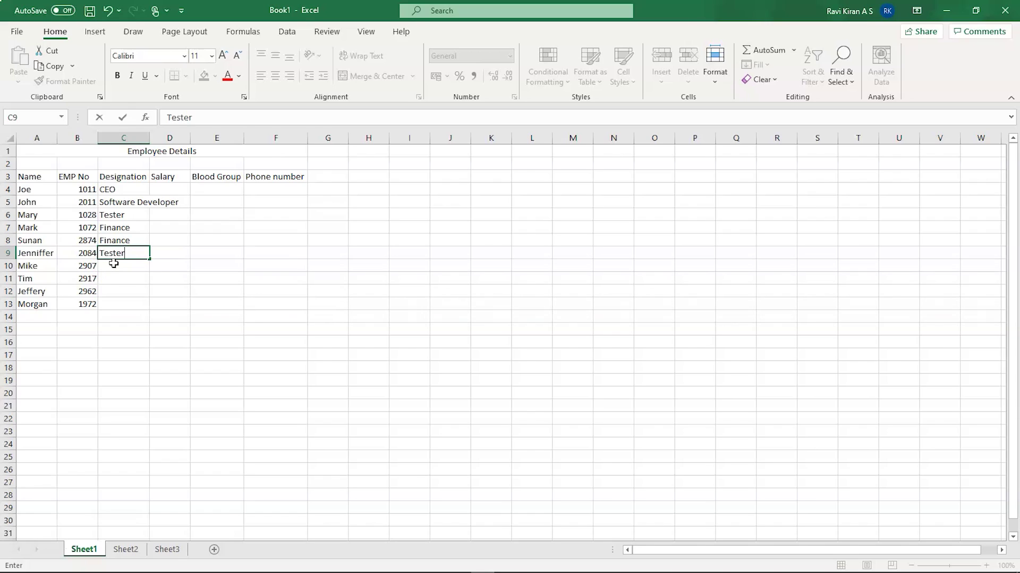
{"action": "left_click", "coordinate": [114, 267]}
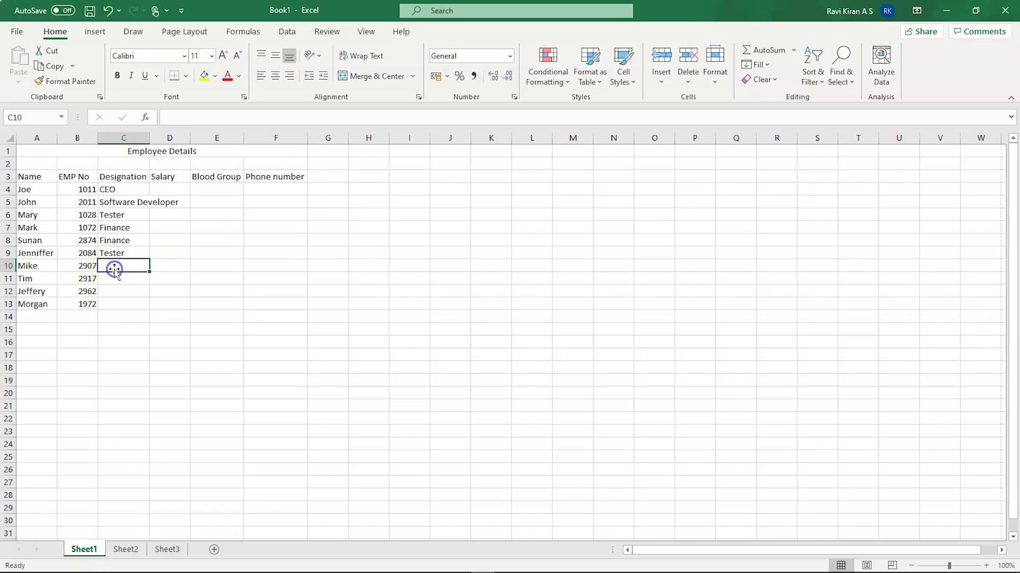
Enter Marketing as the designation in both C10 and C11.
{"action": "type", "text": "Mar"}
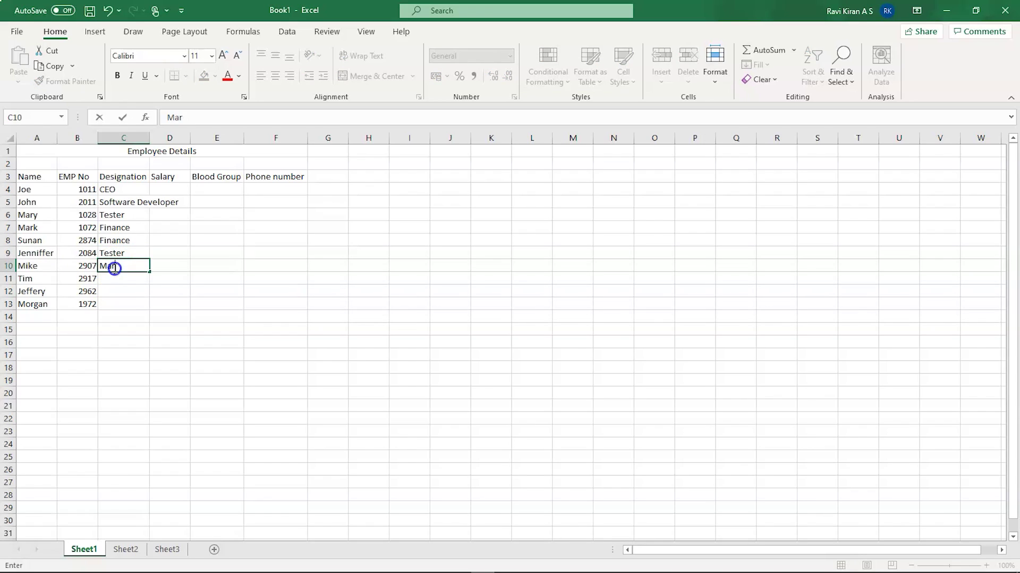
{"action": "type", "text": "keting"}
{"action": "left_click", "coordinate": [114, 278]}
{"action": "type", "text": "Mak"}
{"action": "key", "text": "BackSpace"}
{"action": "type", "text": "e"}
{"action": "key", "text": "BackSpace"}
{"action": "type", "text": "r"}
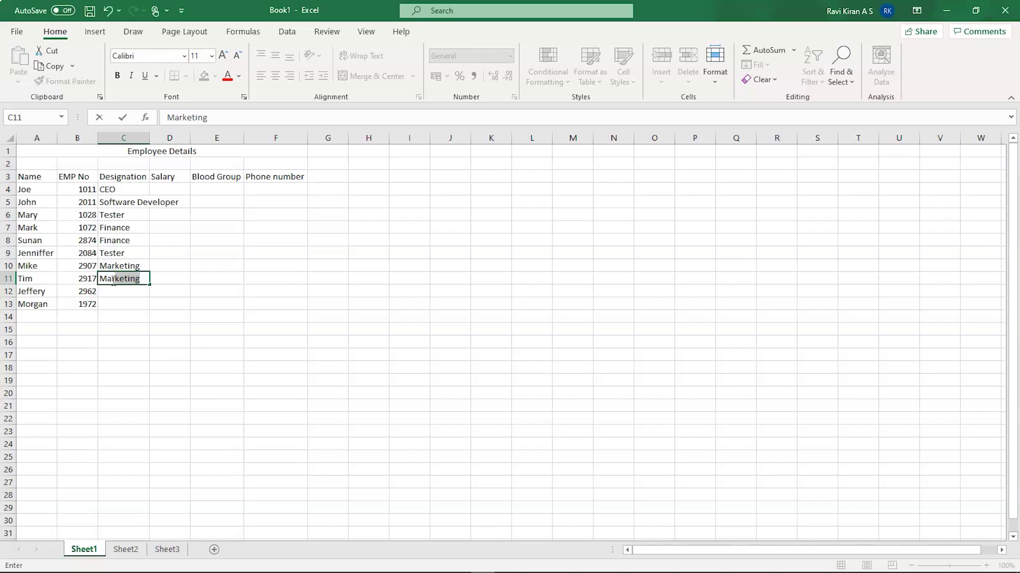
{"action": "key", "text": "Tab"}
Fill C12 with Software Developer via AutoComplete and C13 with Tester.
{"action": "left_click", "coordinate": [112, 293]}
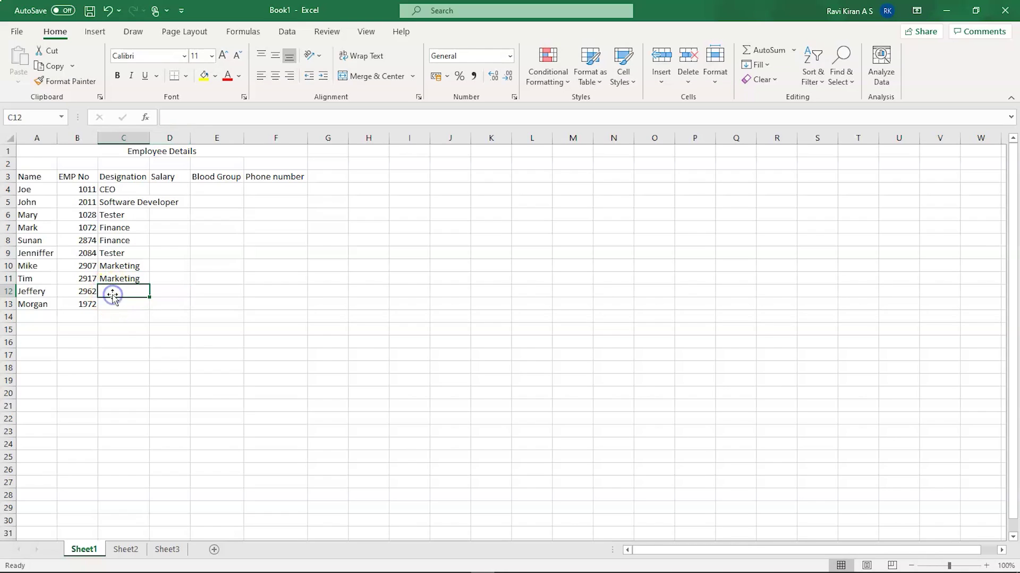
{"action": "left_click", "coordinate": [112, 294]}
{"action": "type", "text": "D"}
{"action": "key", "text": "BackSpace"}
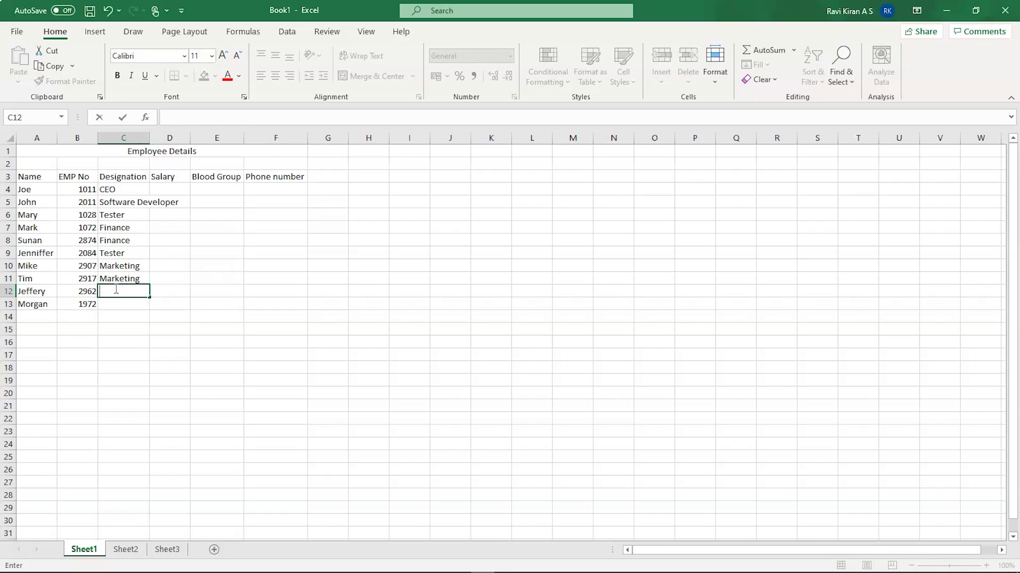
{"action": "type", "text": "Software Developer"}
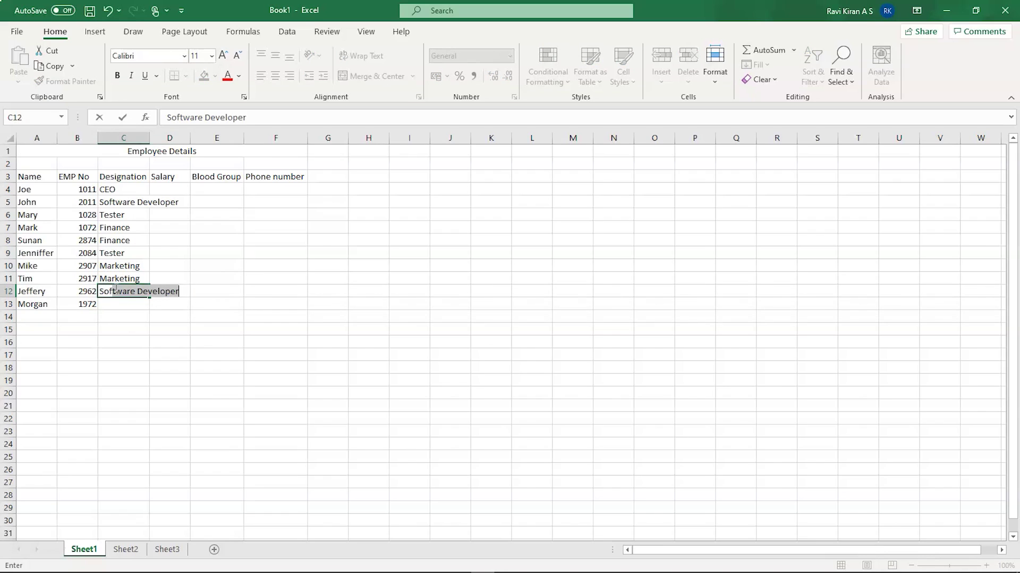
{"action": "key", "text": "Tab"}
{"action": "left_click", "coordinate": [114, 307]}
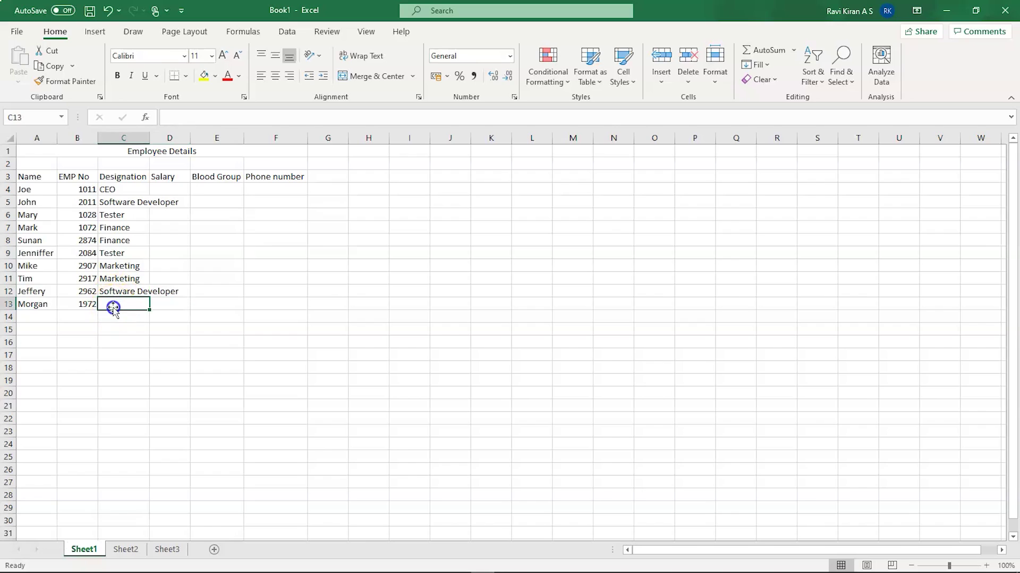
{"action": "double_click", "coordinate": [116, 301]}
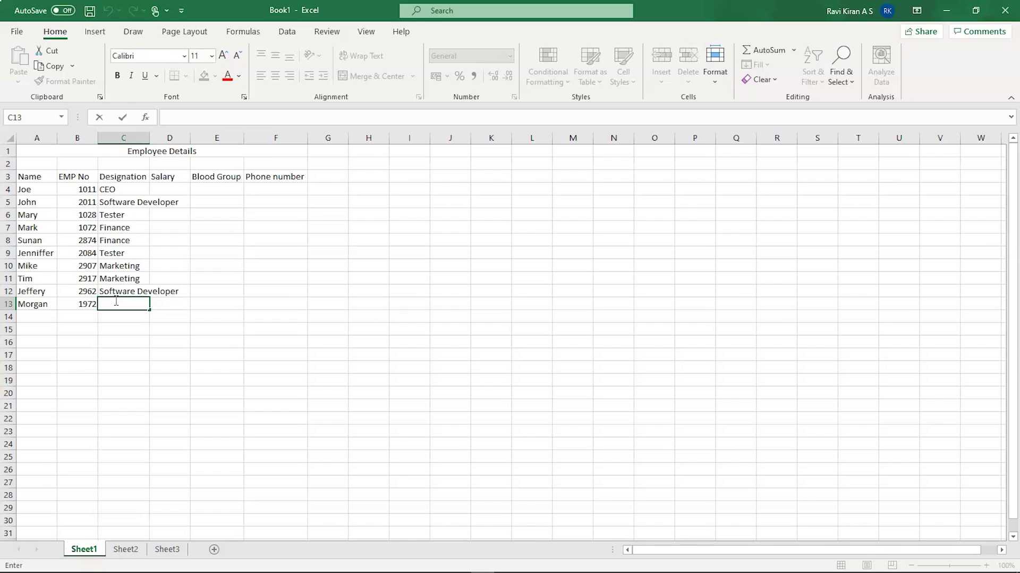
{"action": "type", "text": "Tester"}
{"action": "key", "text": "Tab"}
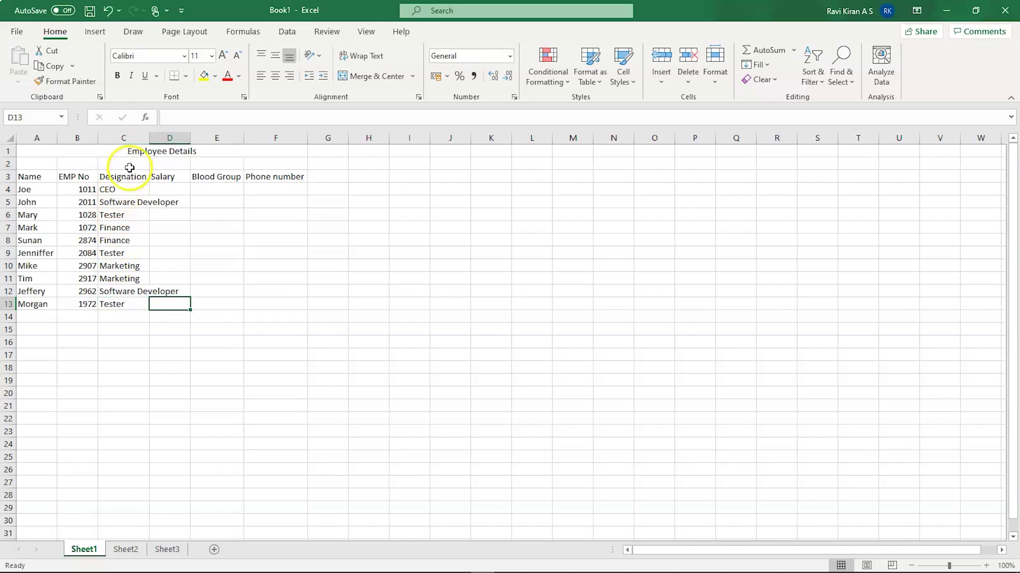
Autofit the Designation column, then enter salaries 100000, 15000, 19000 and 20000 in D4 to D7.
{"action": "double_click", "coordinate": [143, 138]}
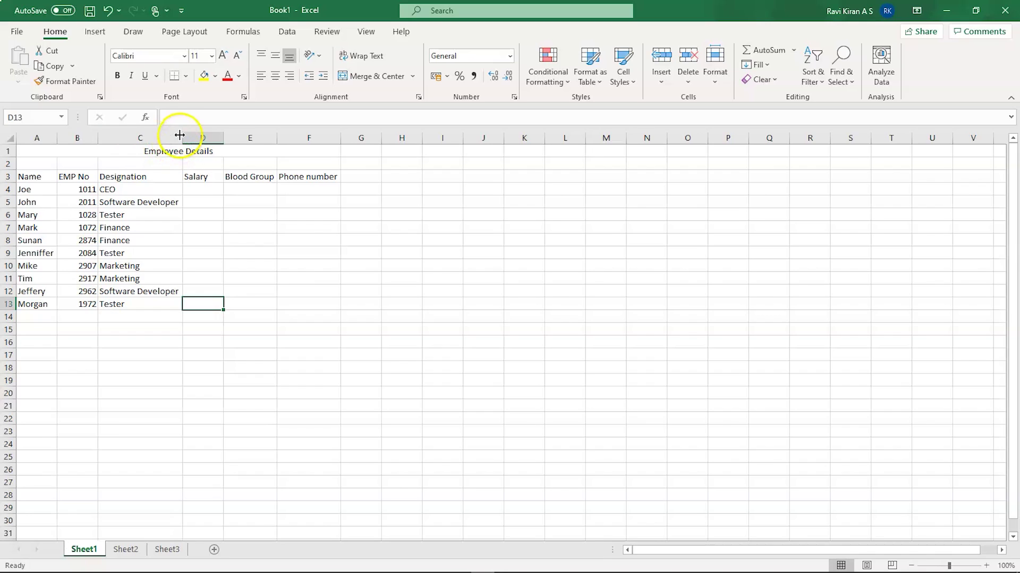
{"action": "double_click", "coordinate": [209, 190]}
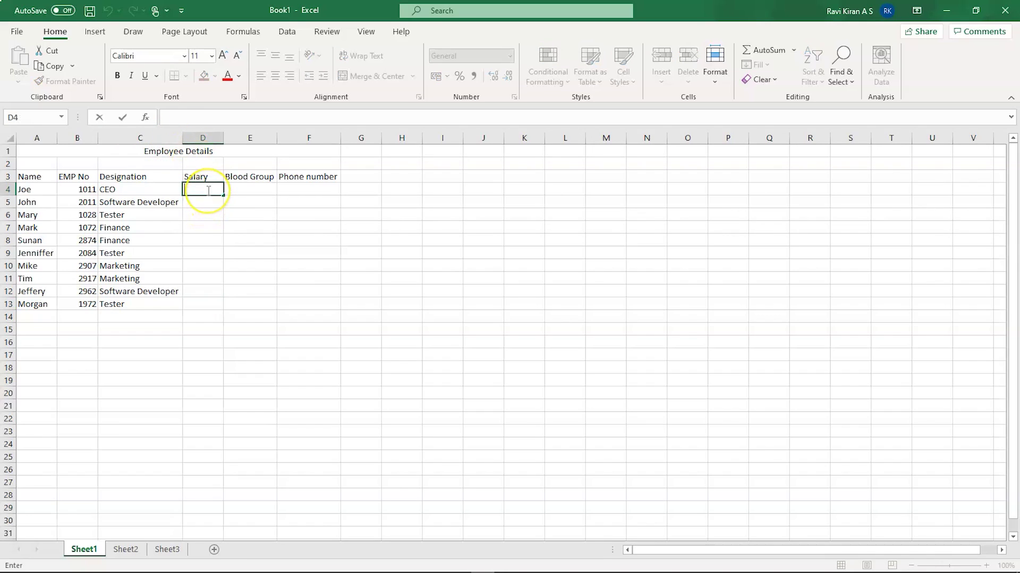
{"action": "type", "text": "10000"}
{"action": "left_click", "coordinate": [202, 206]}
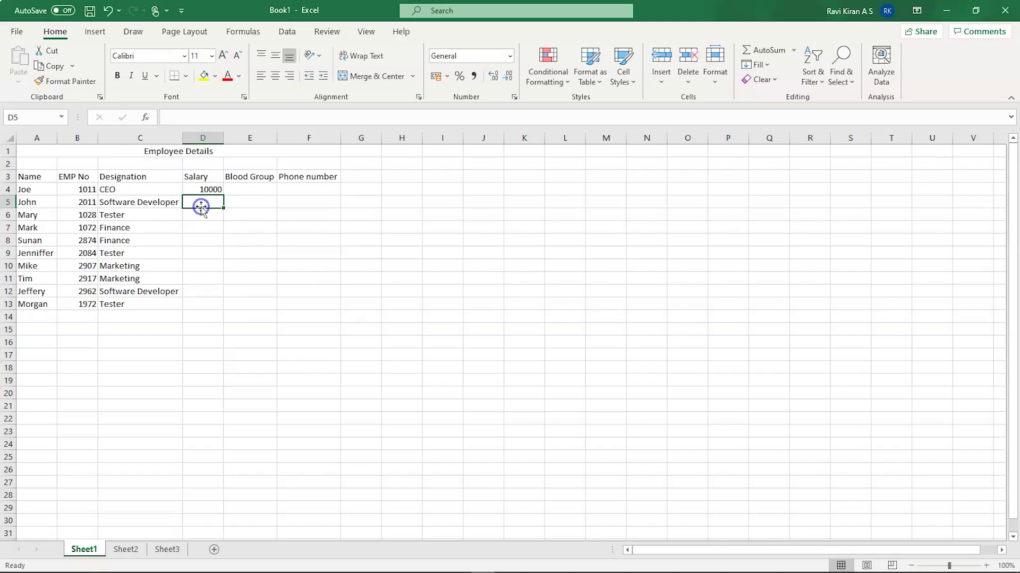
{"action": "type", "text": "15000"}
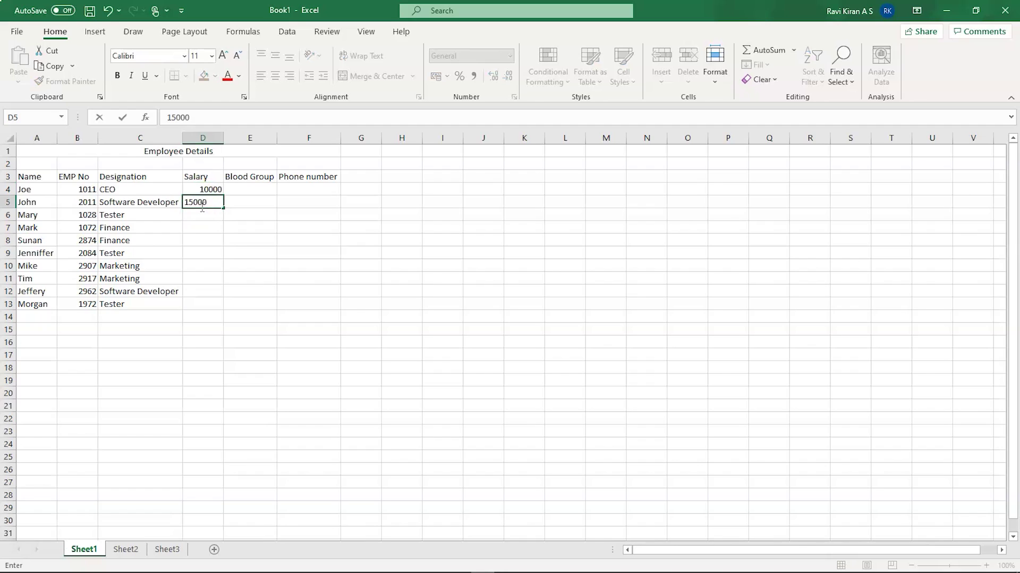
{"action": "left_click", "coordinate": [203, 213]}
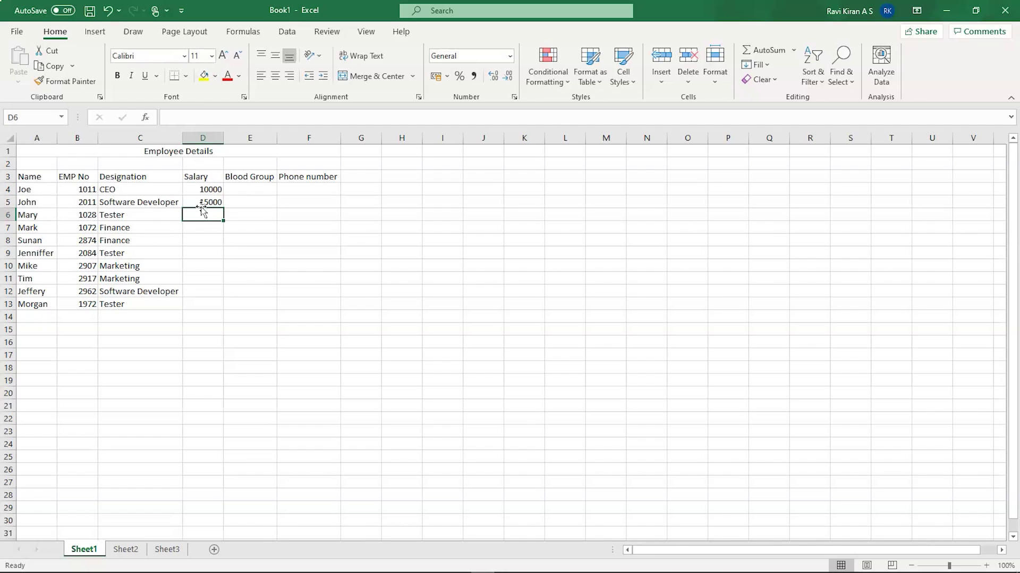
{"action": "type", "text": "19000"}
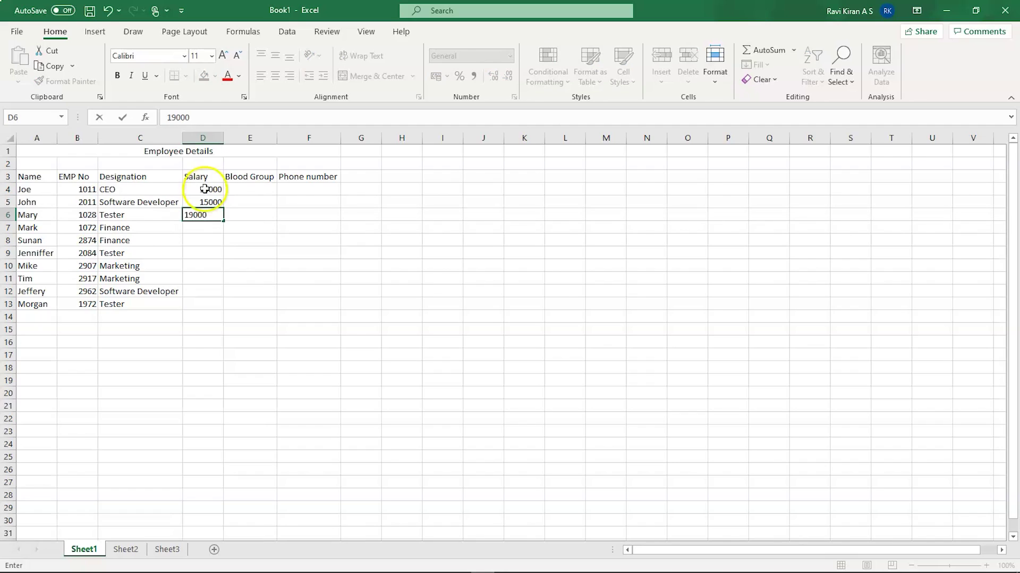
{"action": "double_click", "coordinate": [207, 189]}
{"action": "type", "text": "0"}
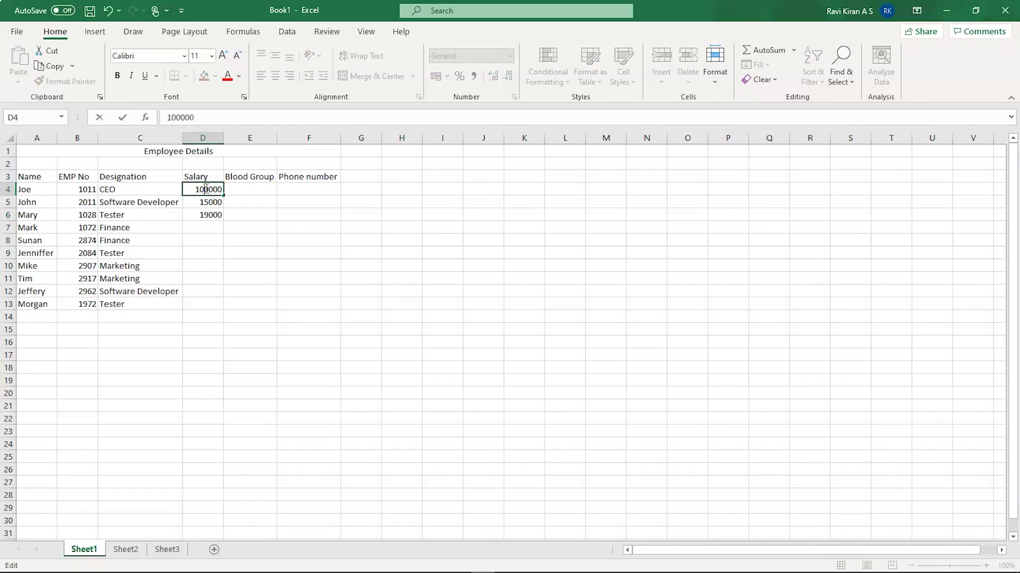
{"action": "left_click", "coordinate": [206, 228]}
{"action": "type", "text": "20000"}
{"action": "key", "text": "ctrl+Return"}
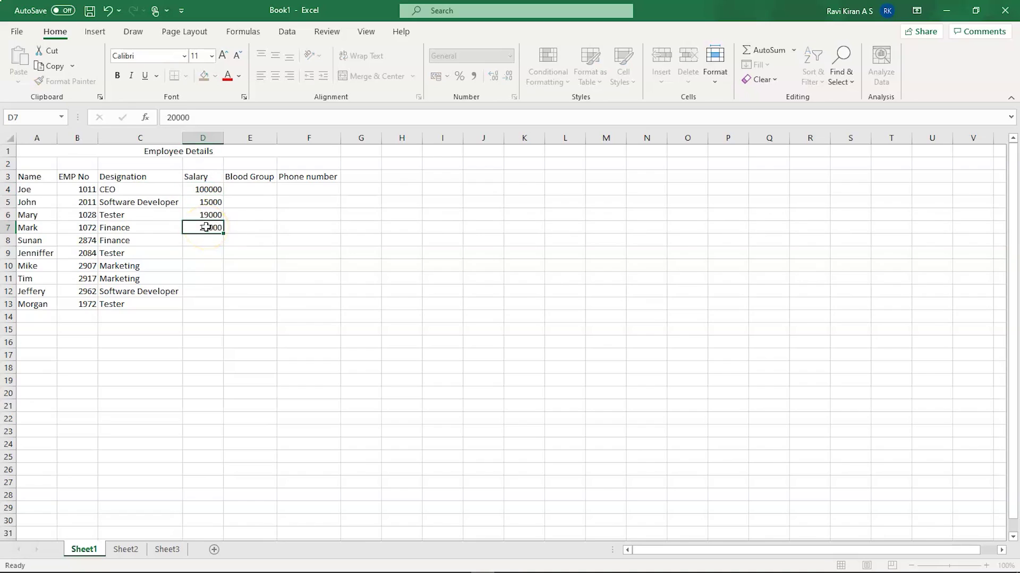
Enter salaries 15000, 29000, 19000, 12000, 10000 and 29000 in D8 to D13.
{"action": "key", "text": "Return"}
{"action": "type", "text": "15000"}
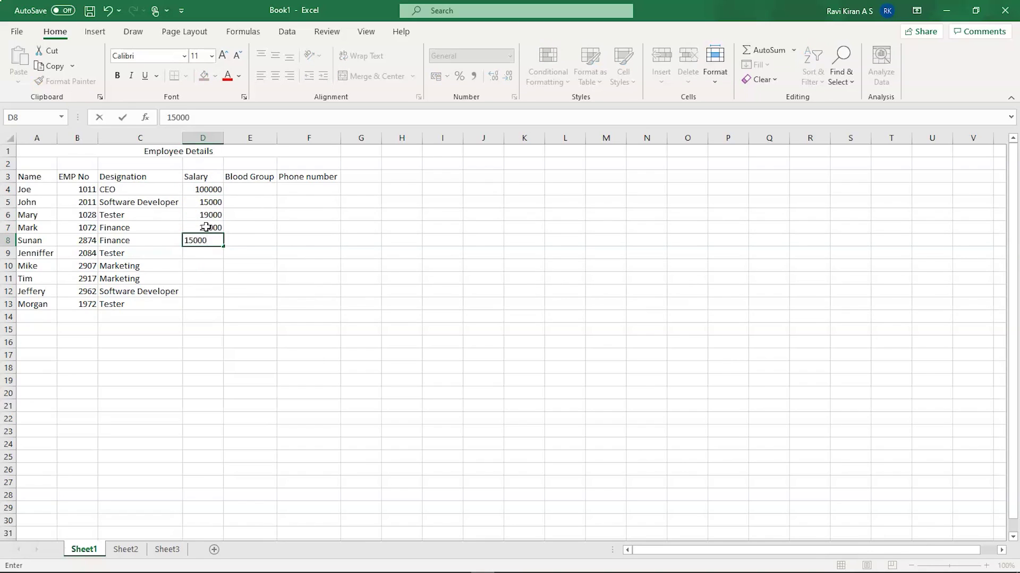
{"action": "key", "text": "Return"}
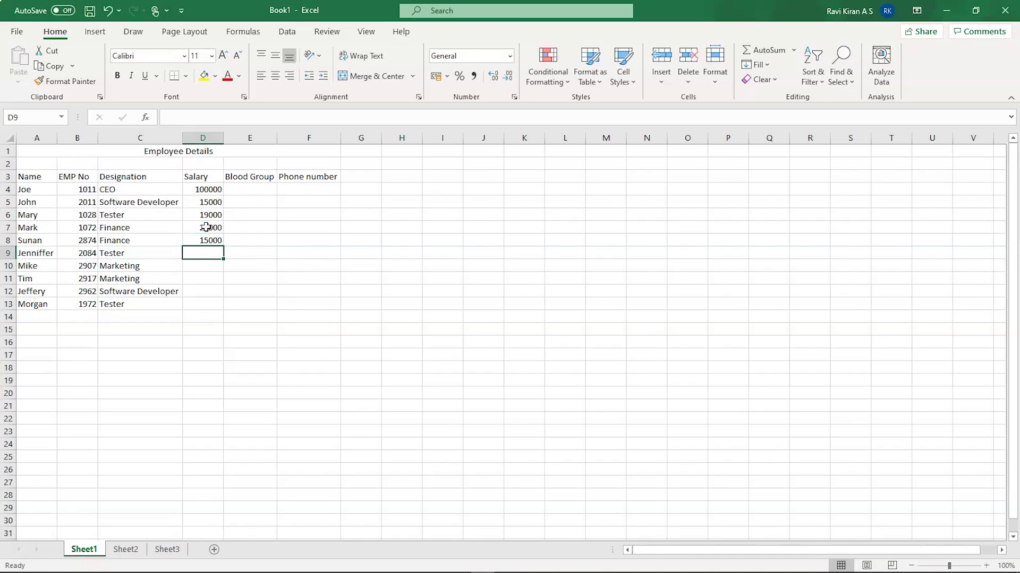
{"action": "type", "text": "29000"}
{"action": "key", "text": "Return"}
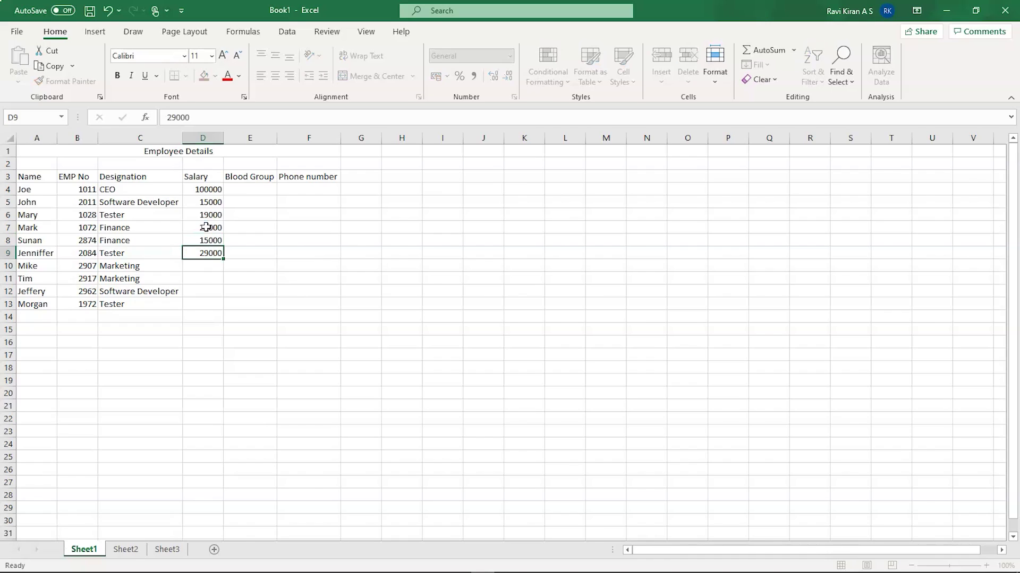
{"action": "type", "text": "19000"}
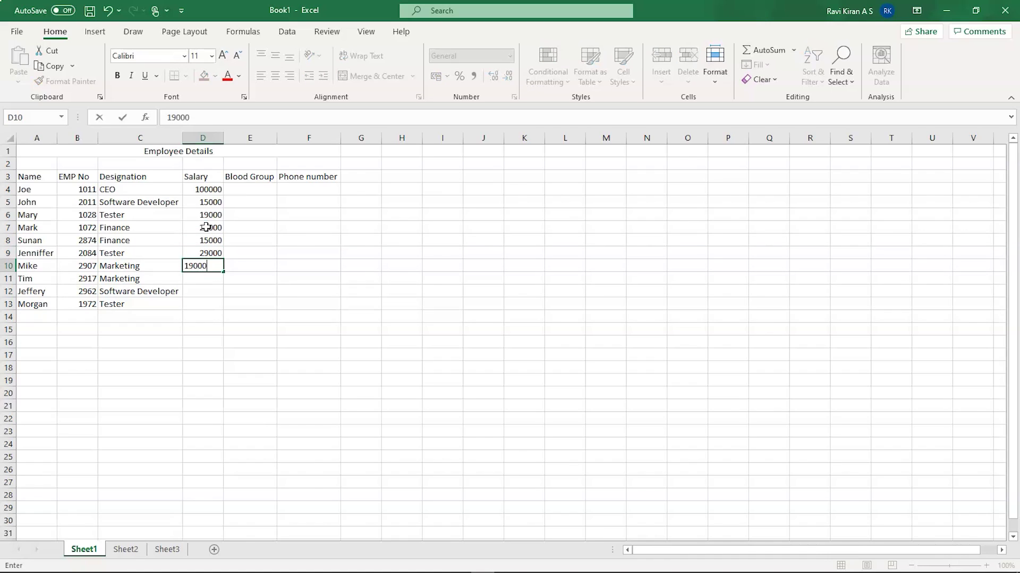
{"action": "key", "text": "Return"}
{"action": "type", "text": "12000"}
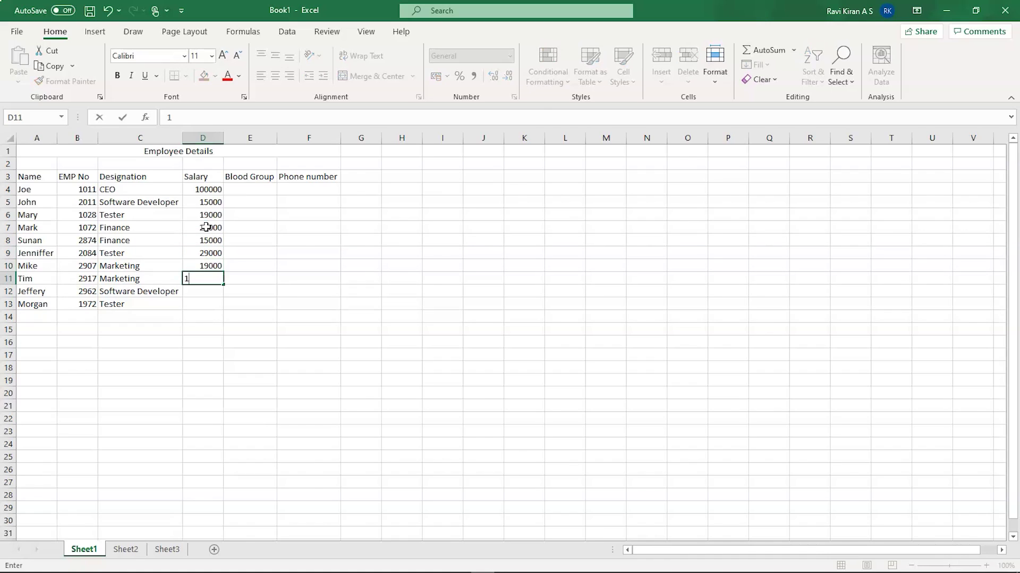
{"action": "key", "text": "Return"}
{"action": "type", "text": "10000"}
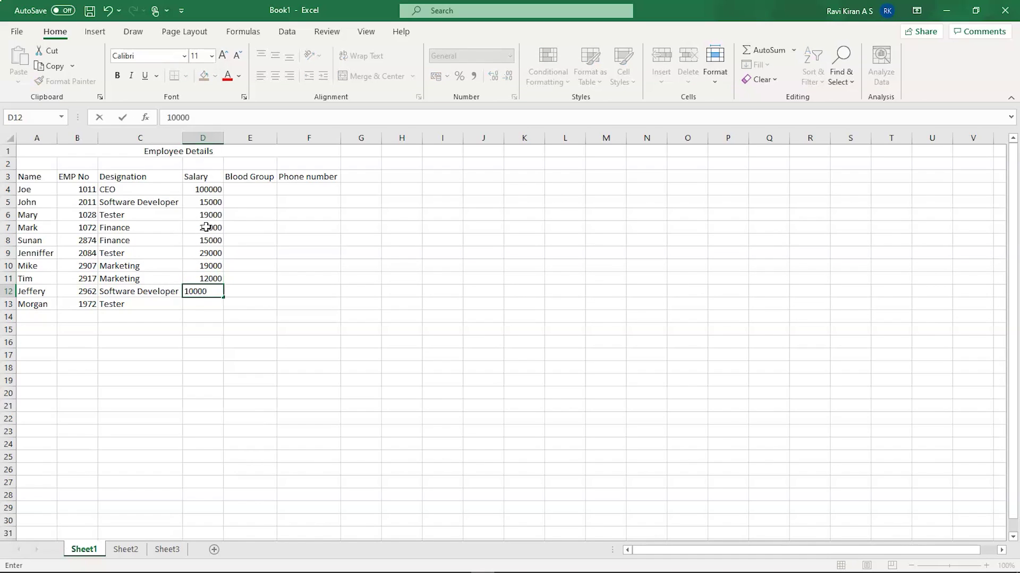
{"action": "key", "text": "Return"}
{"action": "type", "text": "29000"}
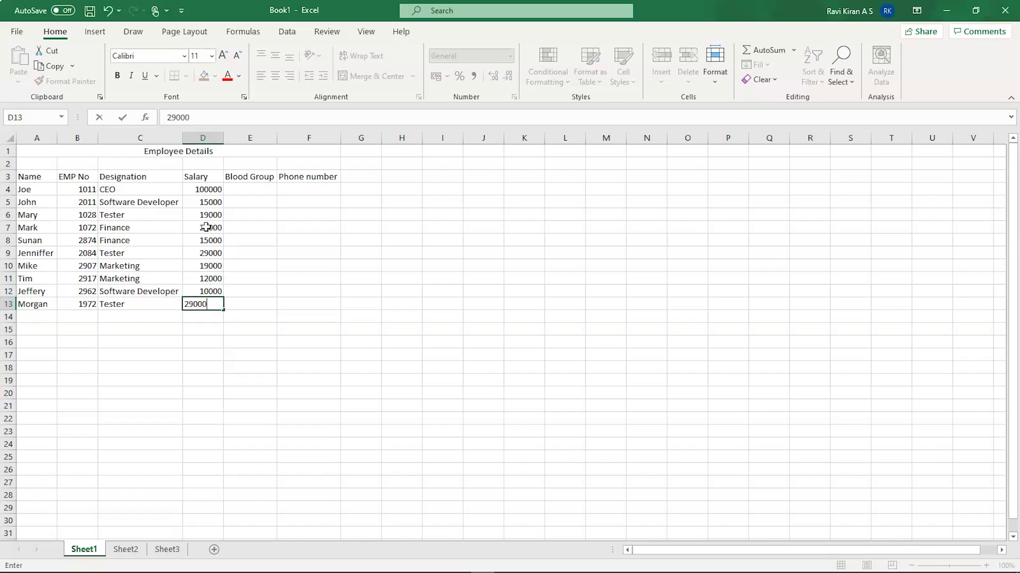
Enter blood groups O+ve, B+ve and A-ve in E4 to E6, fixing typos.
{"action": "left_click", "coordinate": [243, 191]}
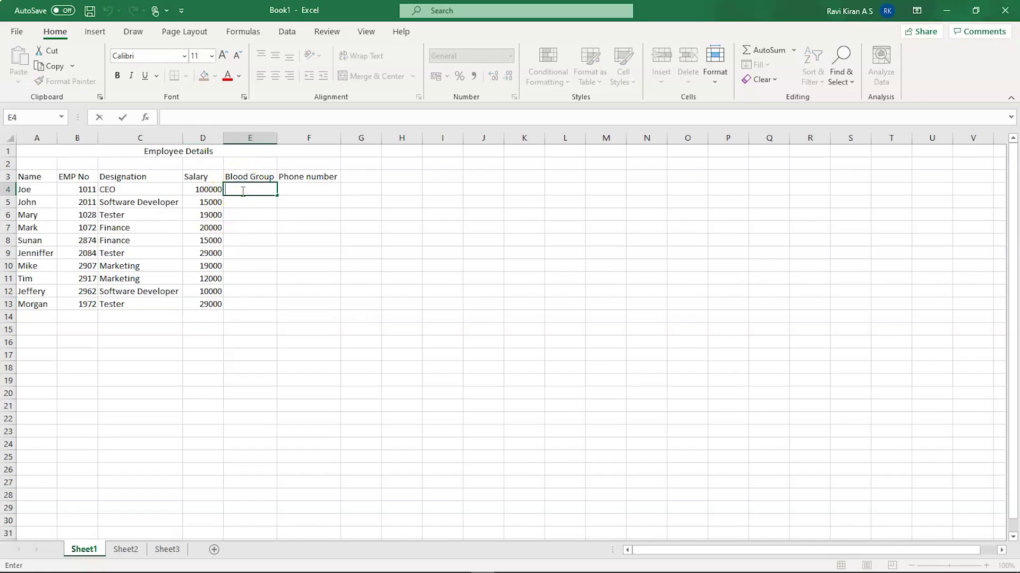
{"action": "type", "text": "O+ve"}
{"action": "key", "text": "Return"}
{"action": "type", "text": "B"}
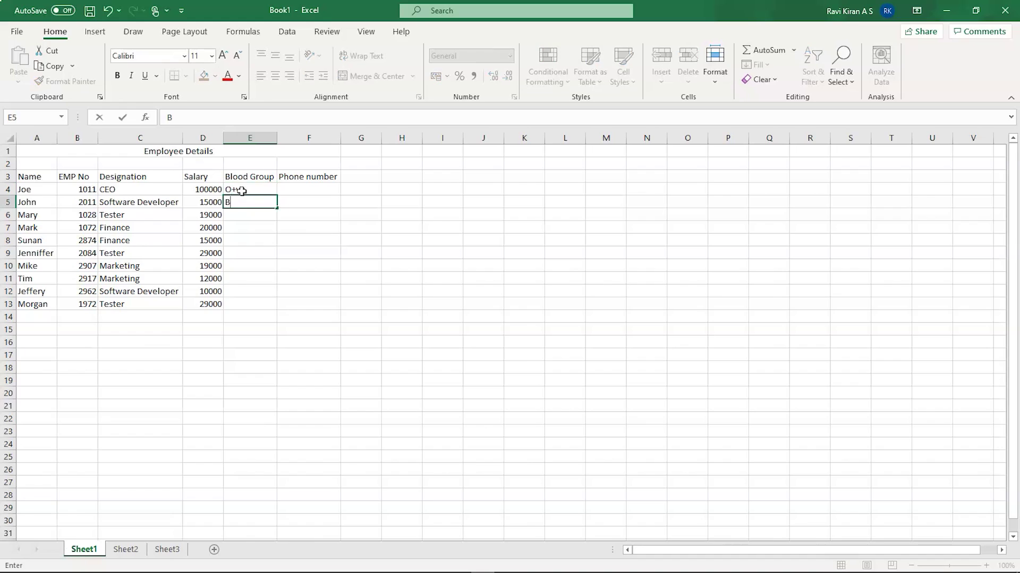
{"action": "type", "text": "+ve"}
{"action": "key", "text": "Return"}
{"action": "type", "text": "A_"}
{"action": "key", "text": "BackSpace"}
{"action": "type", "text": "-V"}
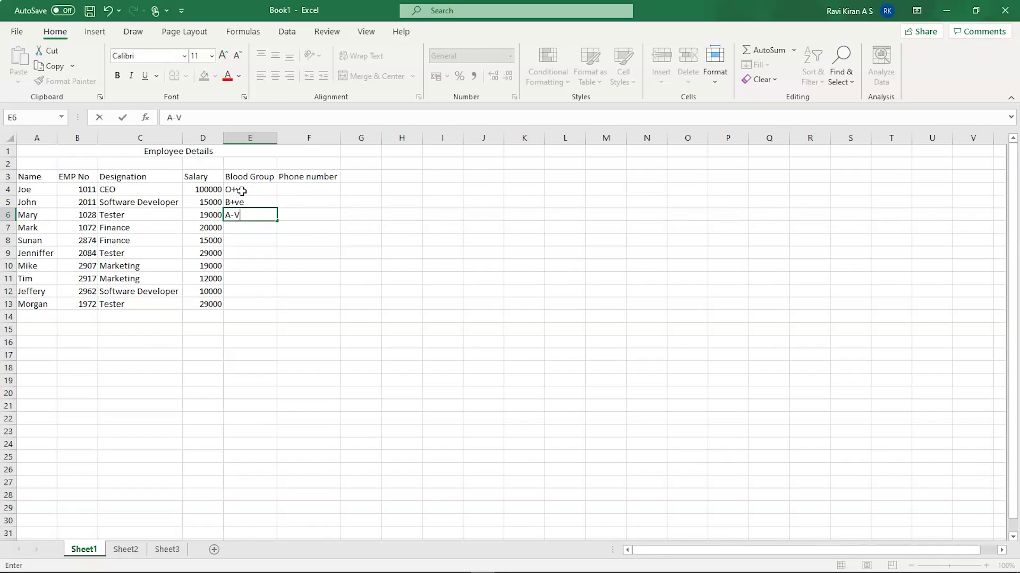
{"action": "key", "text": "BackSpace"}
{"action": "type", "text": "ve"}
{"action": "key", "text": "Return"}
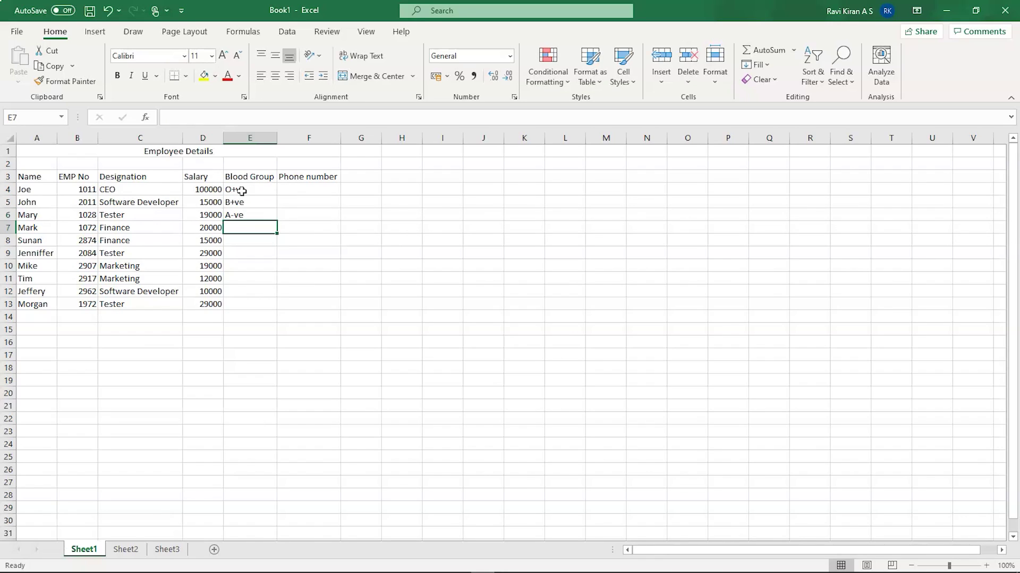
Enter AB+ve, A-ve and B+ve for the next three employees, accepting AutoComplete suggestions.
{"action": "type", "text": "AB+ve"}
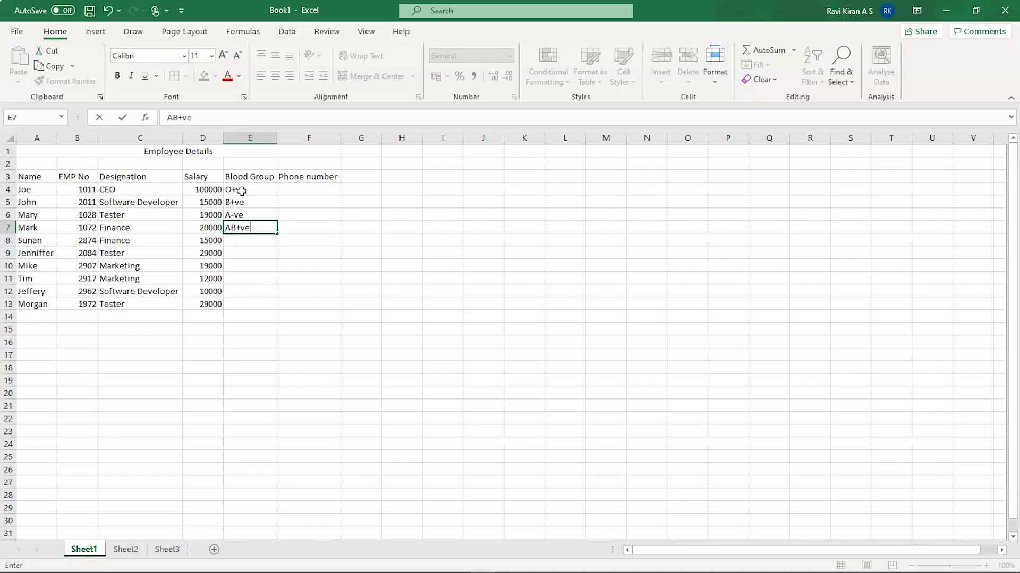
{"action": "key", "text": "Return"}
{"action": "type", "text": "A-ve"}
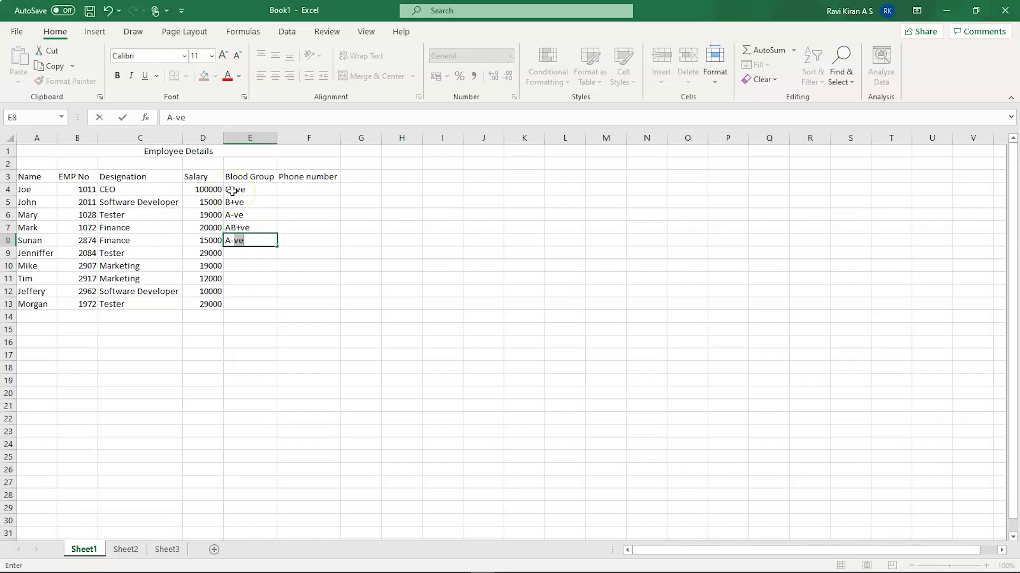
{"action": "key", "text": "Tab"}
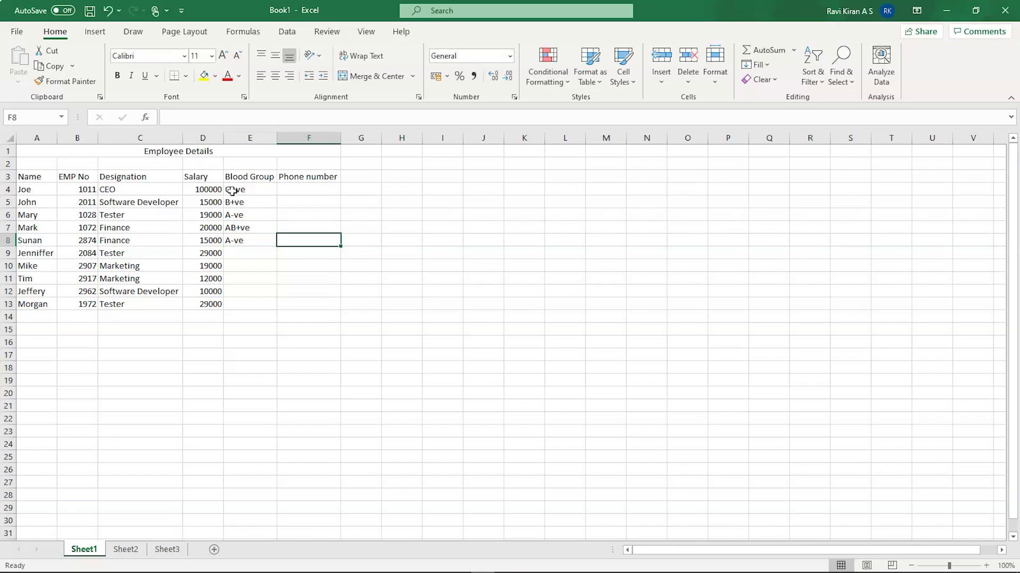
{"action": "key", "text": "Down"}
{"action": "key", "text": "Left"}
{"action": "type", "text": "B+"}
{"action": "key", "text": "Tab"}
{"action": "key", "text": "Down"}
{"action": "key", "text": "Left"}
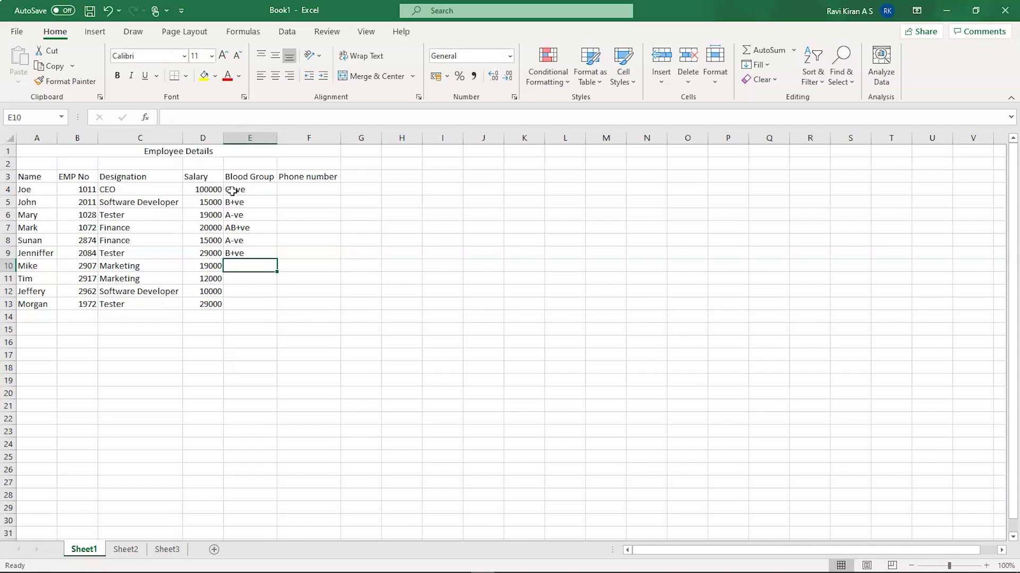
Fill E10 to E13 with AB+ve, AB-ve, O-ve and O+ve.
{"action": "type", "text": "AB+ve"}
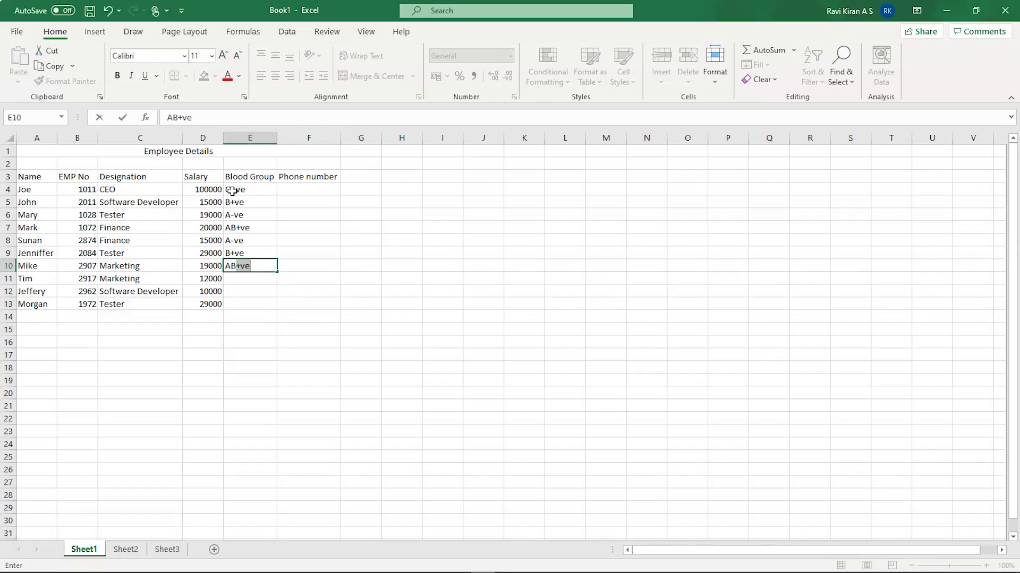
{"action": "key", "text": "Return"}
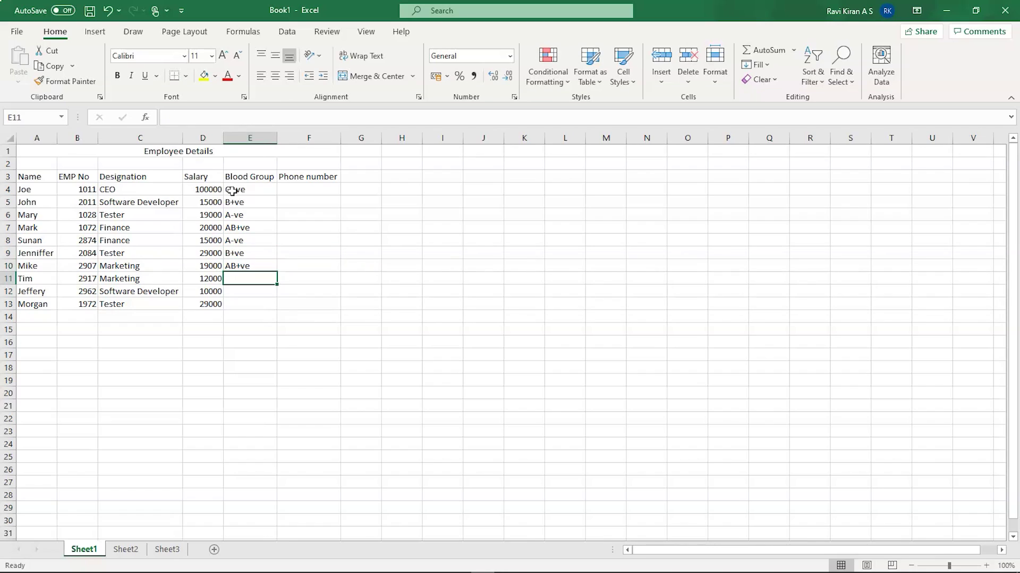
{"action": "type", "text": "AB"}
{"action": "key", "text": "BackSpace"}
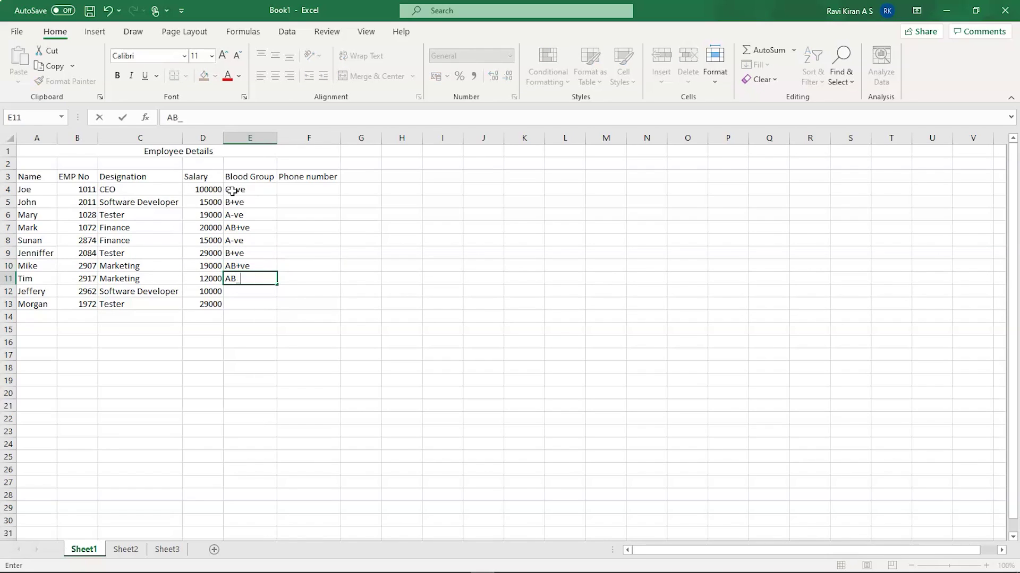
{"action": "type", "text": "-ve"}
{"action": "key", "text": "Return"}
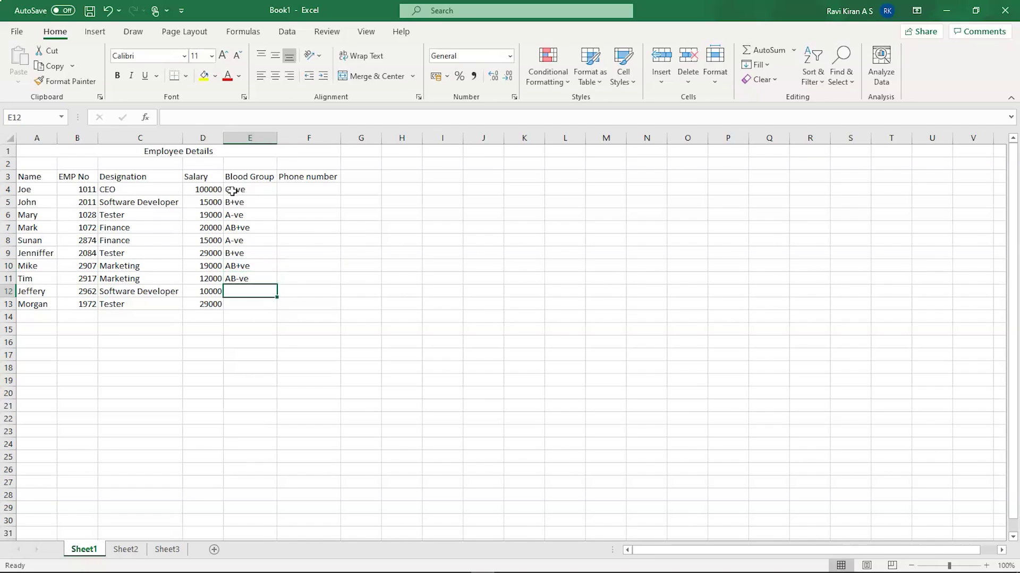
{"action": "type", "text": "O"}
{"action": "key", "text": "BackSpace"}
{"action": "type", "text": "-ve"}
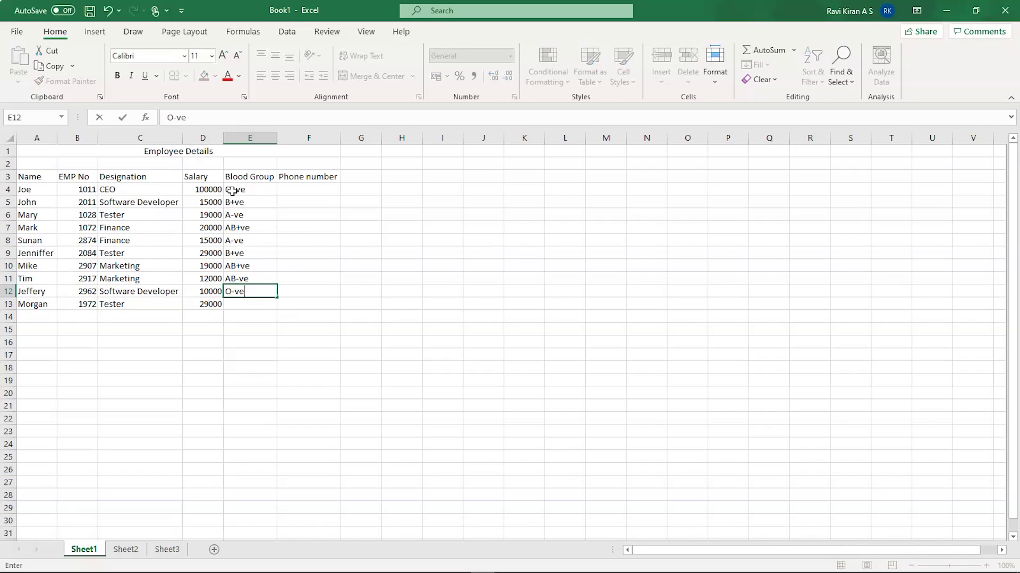
{"action": "key", "text": "Return"}
{"action": "type", "text": "O"}
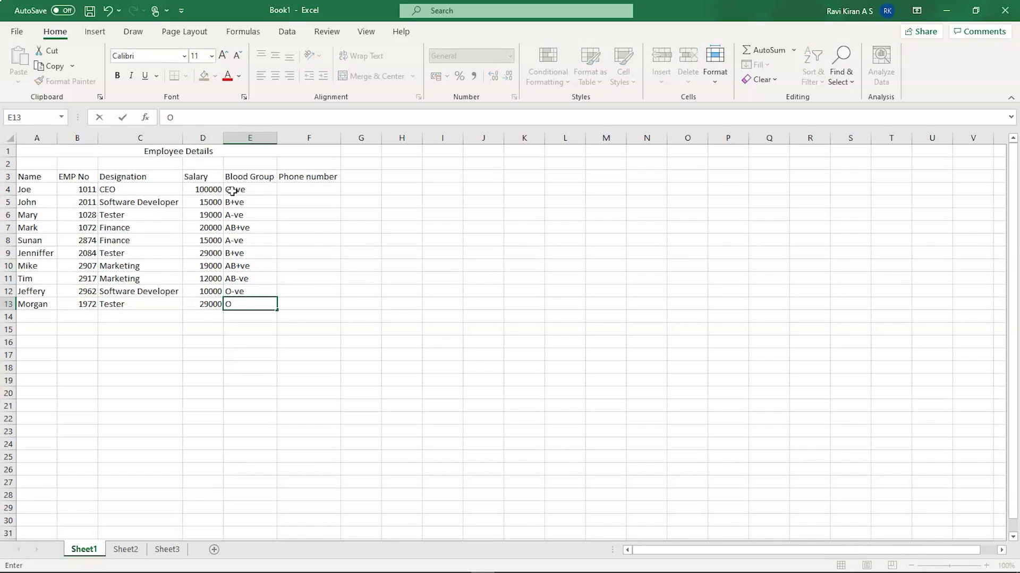
{"action": "type", "text": "+ve"}
{"action": "key", "text": "Tab"}
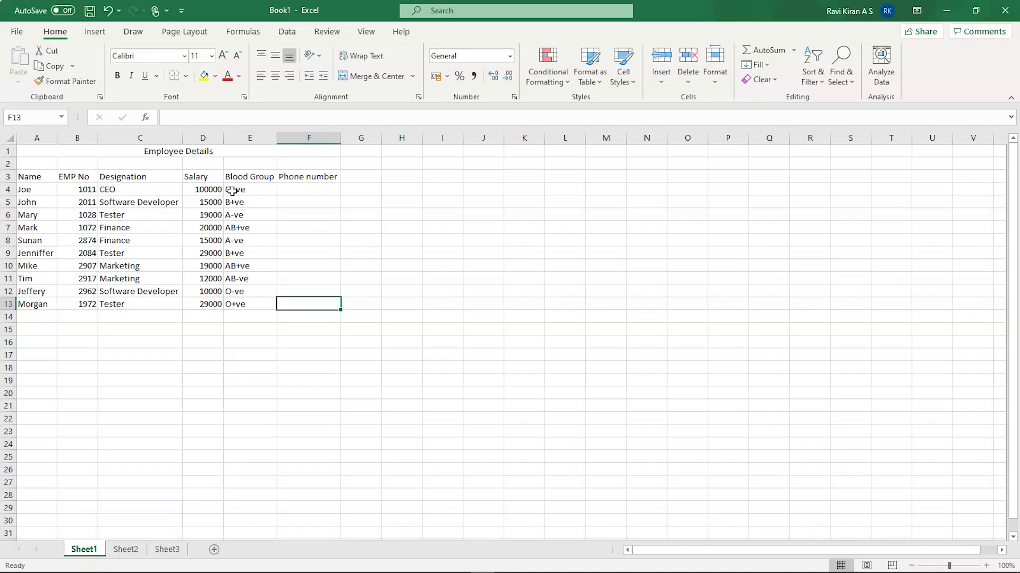
{"action": "key", "text": "Up"}
{"action": "key", "text": "Up"}
{"action": "key", "text": "Up"}
{"action": "key", "text": "Up"}
{"action": "key", "text": "Up"}
{"action": "key", "text": "Up"}
{"action": "key", "text": "Up"}
{"action": "key", "text": "Up"}
{"action": "key", "text": "Up"}
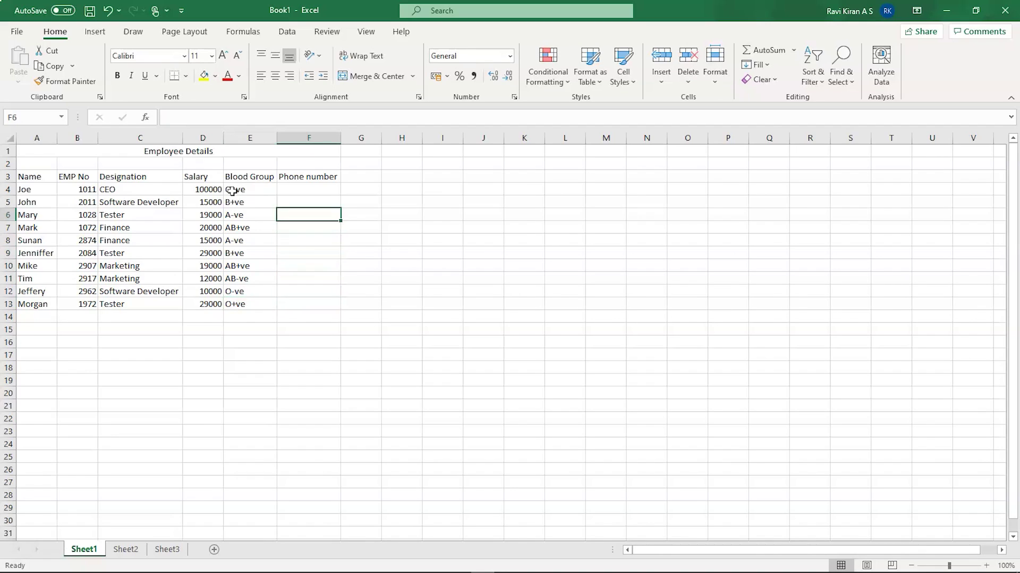
Enter phone numbers in F4 to F6, retyping the F6 number.
{"action": "type", "text": "289749782"}
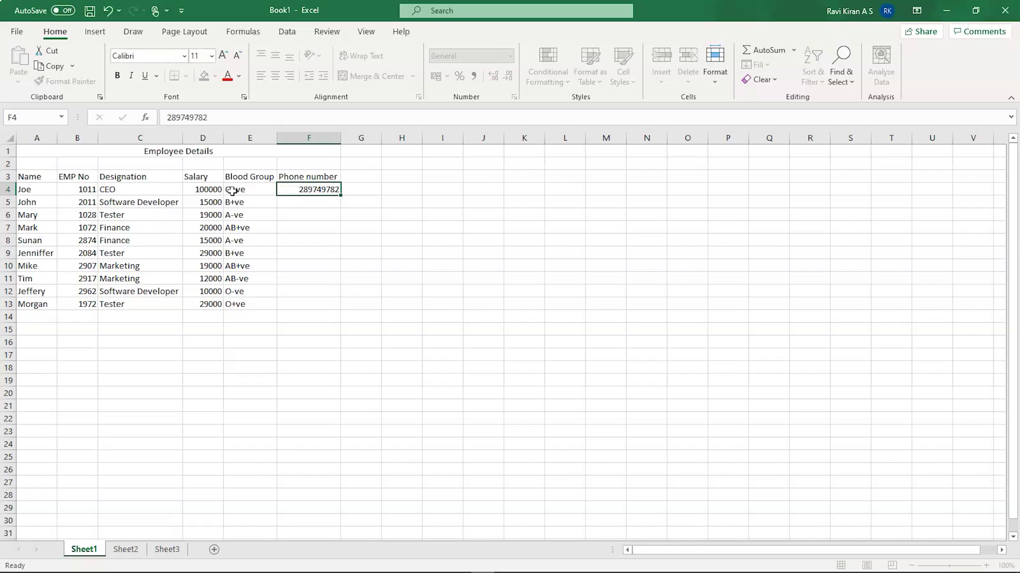
{"action": "key", "text": "Return"}
{"action": "type", "text": "382741987"}
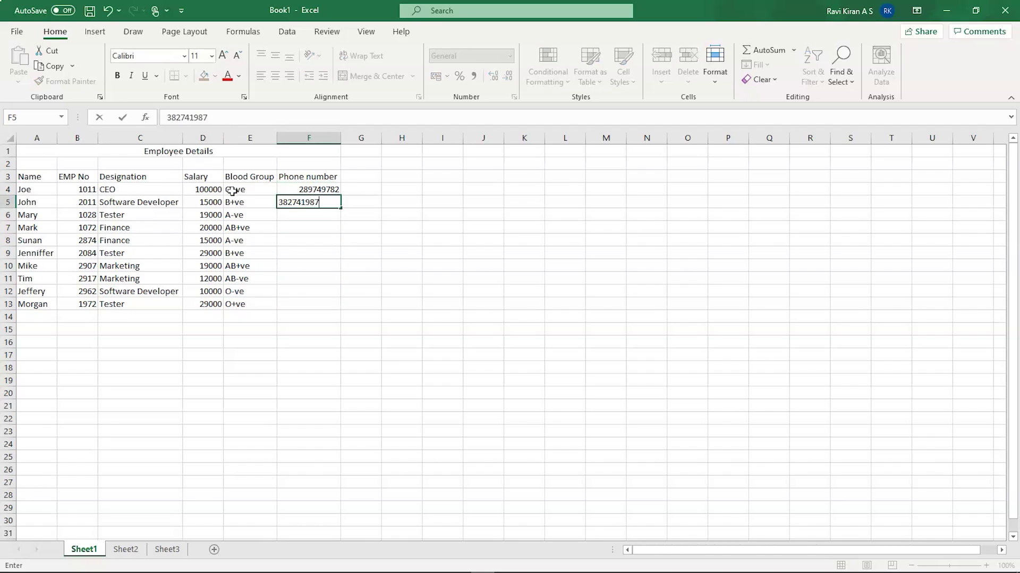
{"action": "key", "text": "Return"}
{"action": "type", "text": "73461929"}
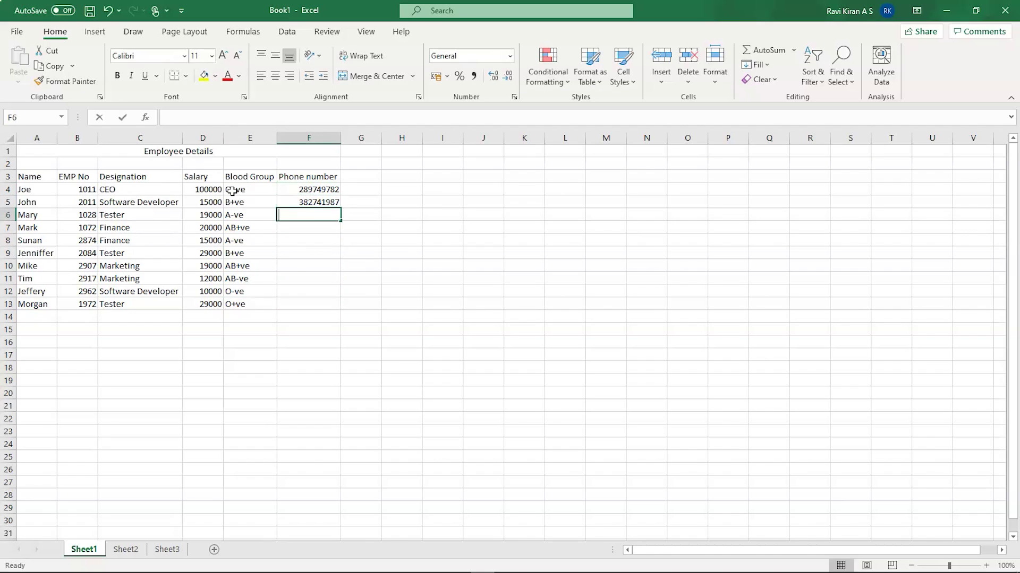
{"action": "key", "text": "Return"}
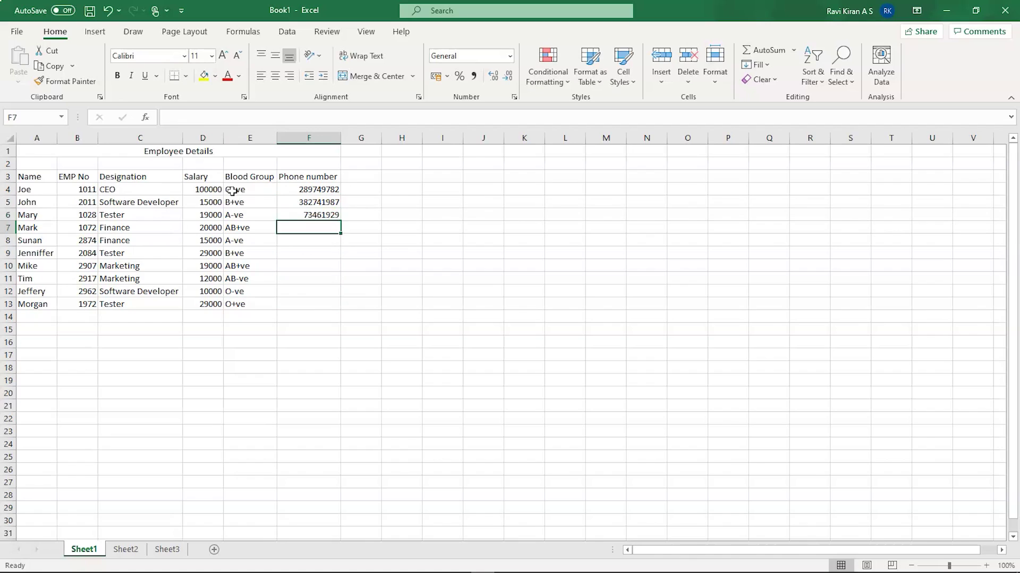
{"action": "key", "text": "Up"}
{"action": "type", "text": "22222"}
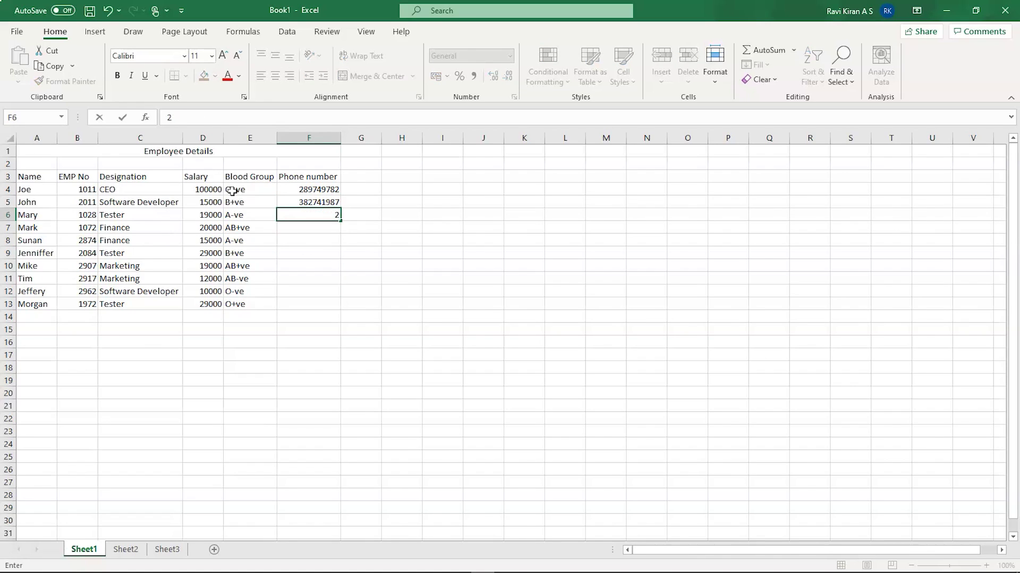
{"action": "key", "text": "BackSpace"}
{"action": "key", "text": "BackSpace"}
{"action": "key", "text": "BackSpace"}
{"action": "type", "text": "2147868"}
{"action": "key", "text": "Return"}
Enter phone numbers in F7 and F8, adding a missing digit to F8.
{"action": "type", "text": "656398101"}
{"action": "key", "text": "Return"}
{"action": "type", "text": "6"}
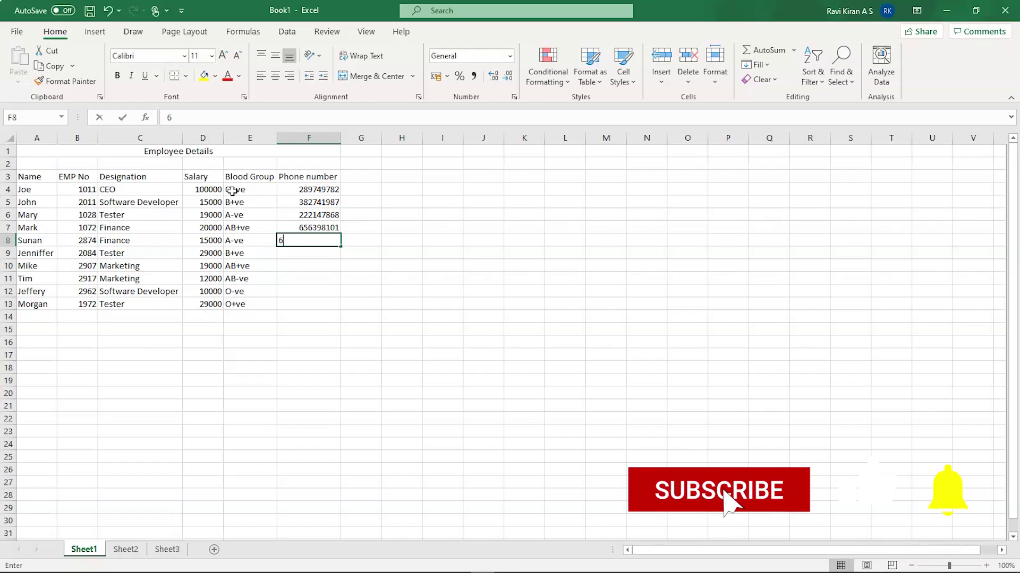
{"action": "type", "text": "4192719"}
{"action": "key", "text": "Return"}
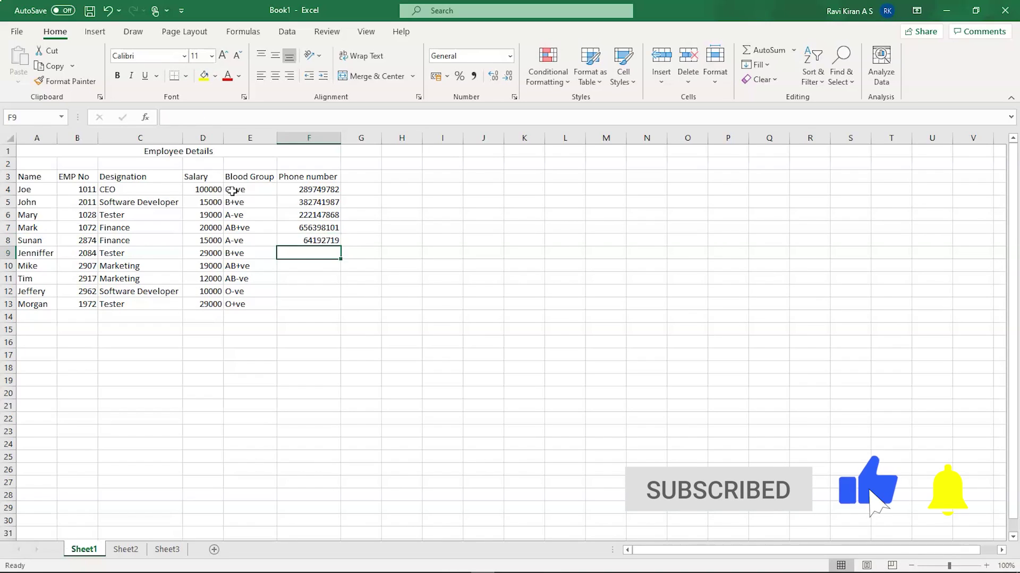
{"action": "key", "text": "Up"}
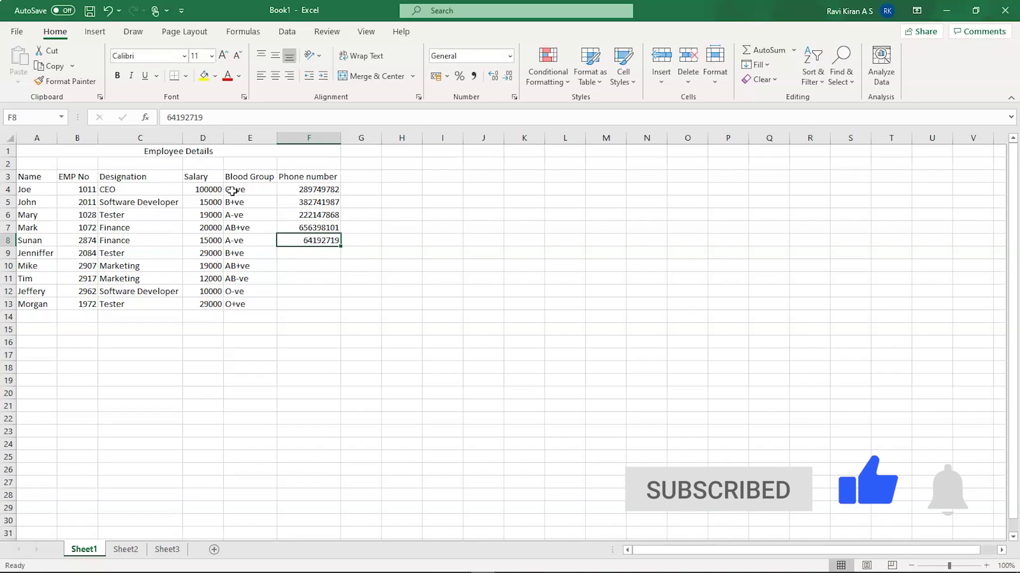
{"action": "key", "text": "Left"}
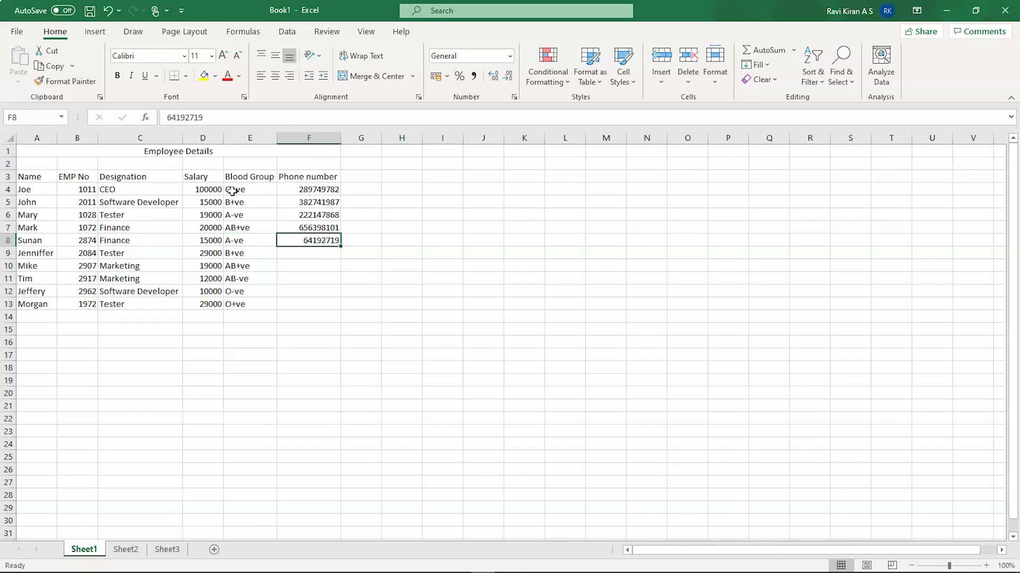
{"action": "double_click", "coordinate": [296, 242]}
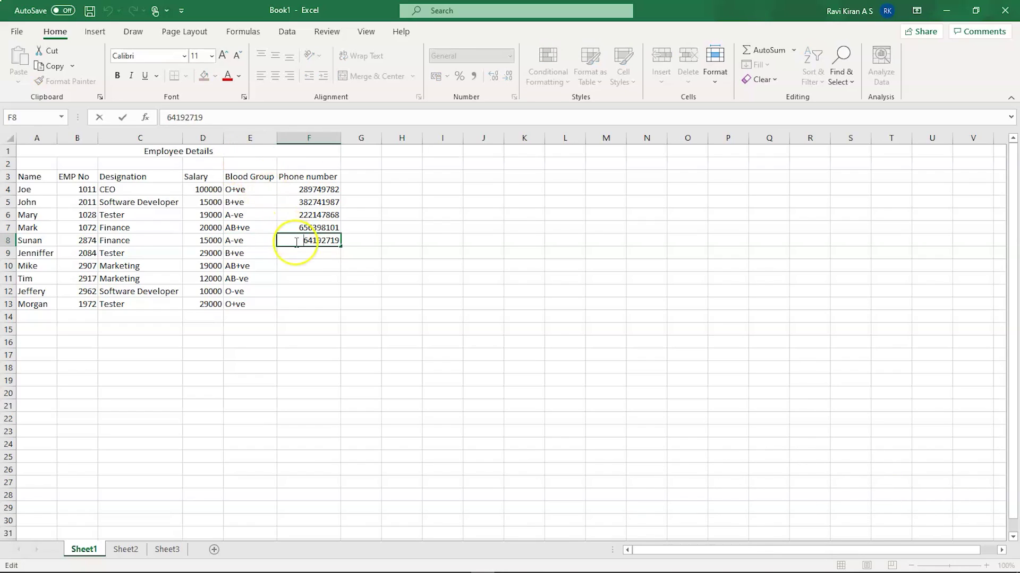
{"action": "type", "text": "1"}
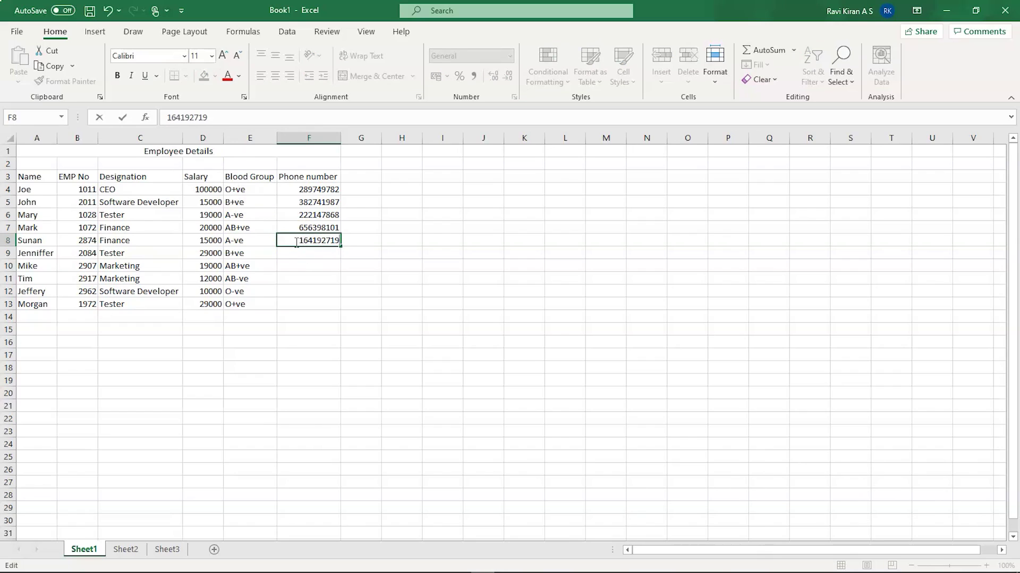
{"action": "left_click", "coordinate": [315, 257]}
Enter the remaining phone numbers in F9 through F13.
{"action": "type", "text": "688578990"}
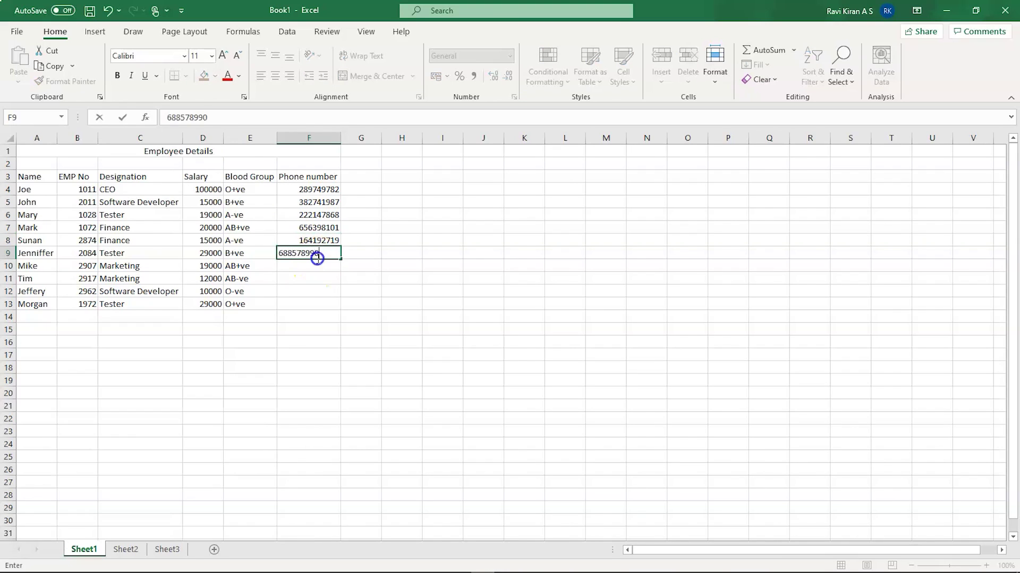
{"action": "key", "text": "Return"}
{"action": "type", "text": "157378911"}
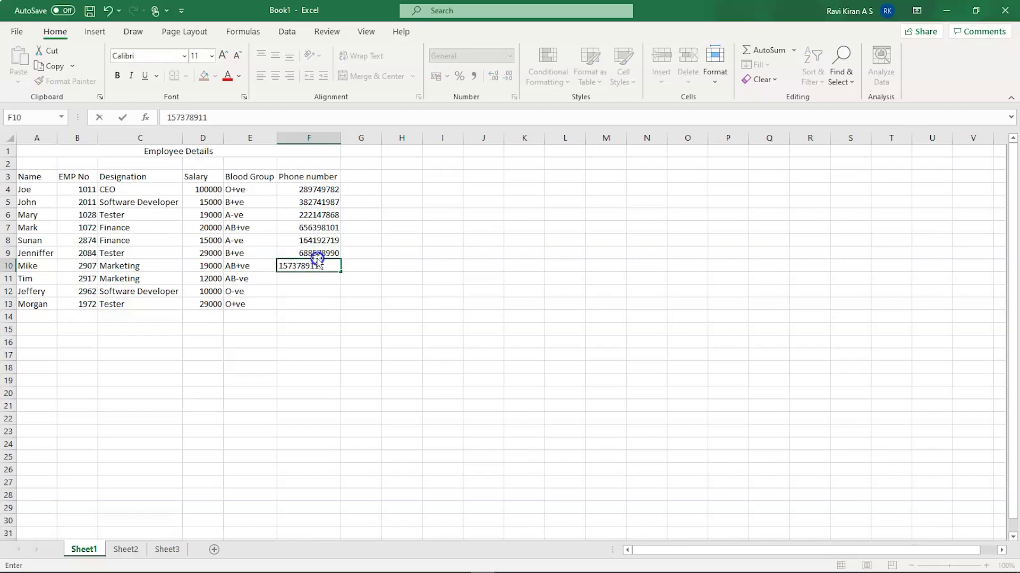
{"action": "key", "text": "Return"}
{"action": "type", "text": "538975791"}
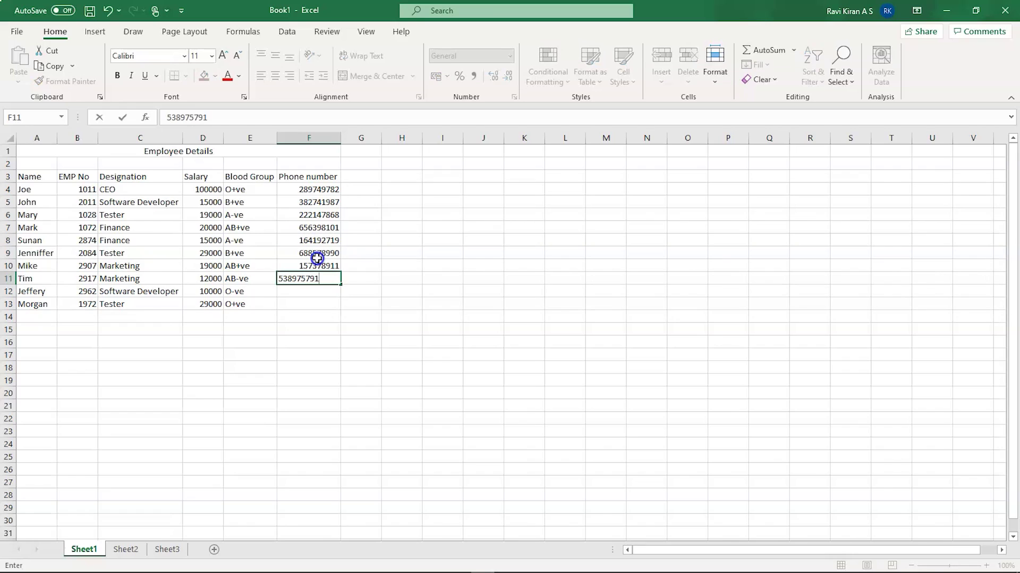
{"action": "key", "text": "Return"}
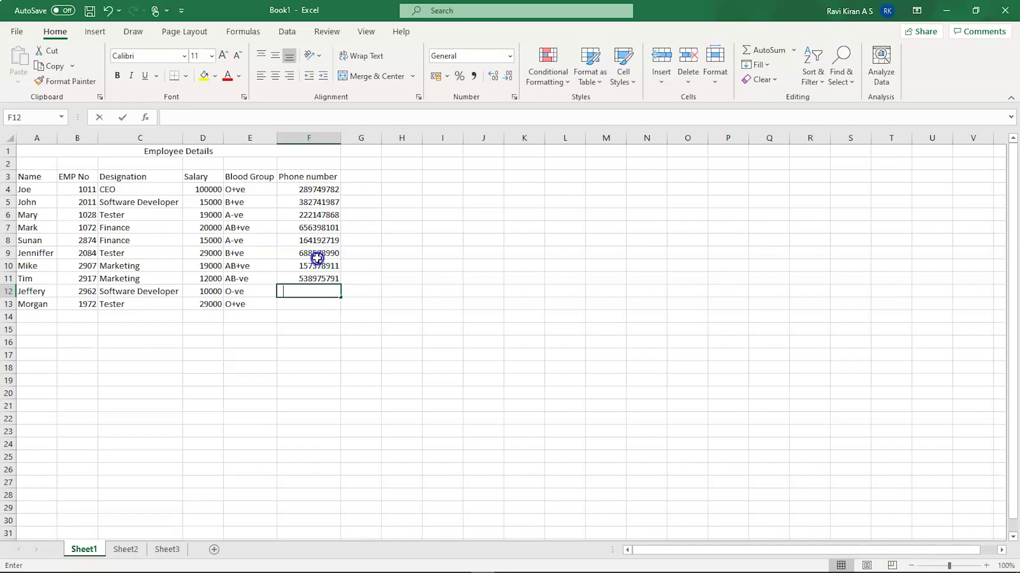
{"action": "type", "text": "745932616"}
{"action": "key", "text": "Return"}
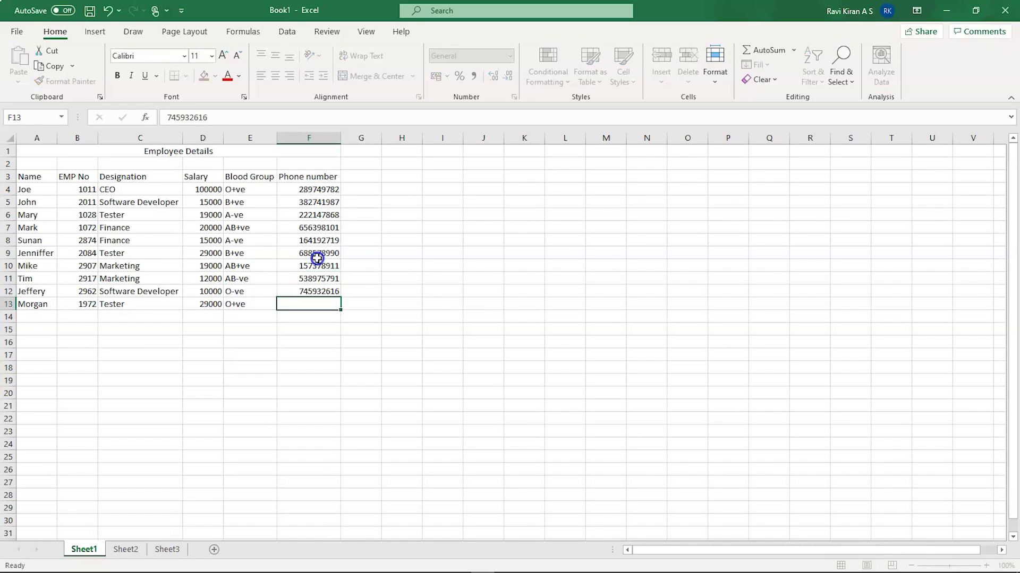
{"action": "type", "text": "274729436"}
{"action": "key", "text": "Return"}
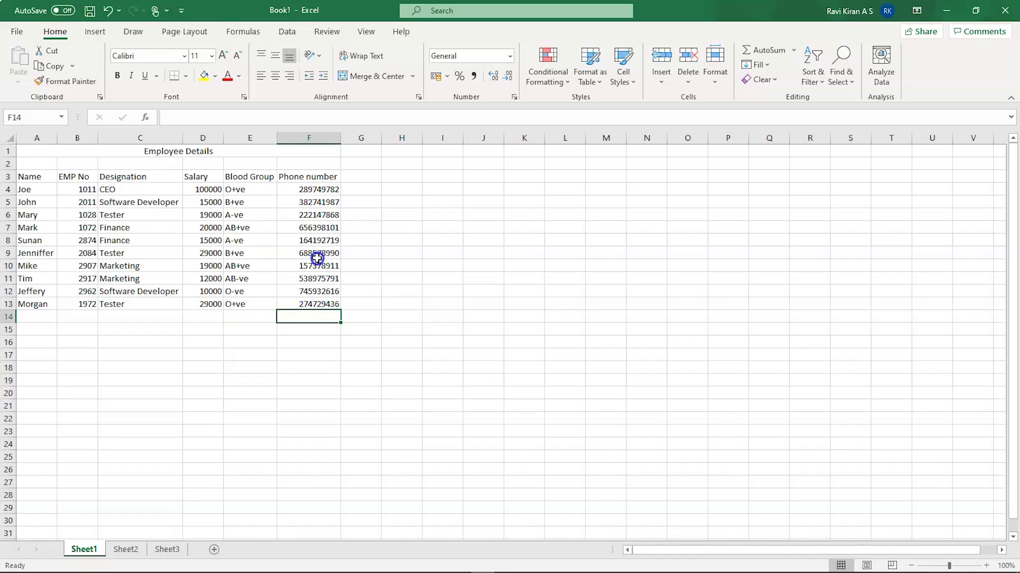
Insert a new empty column before the Name column.
{"action": "left_click", "coordinate": [39, 161]}
{"action": "key", "text": "ctrl+space"}
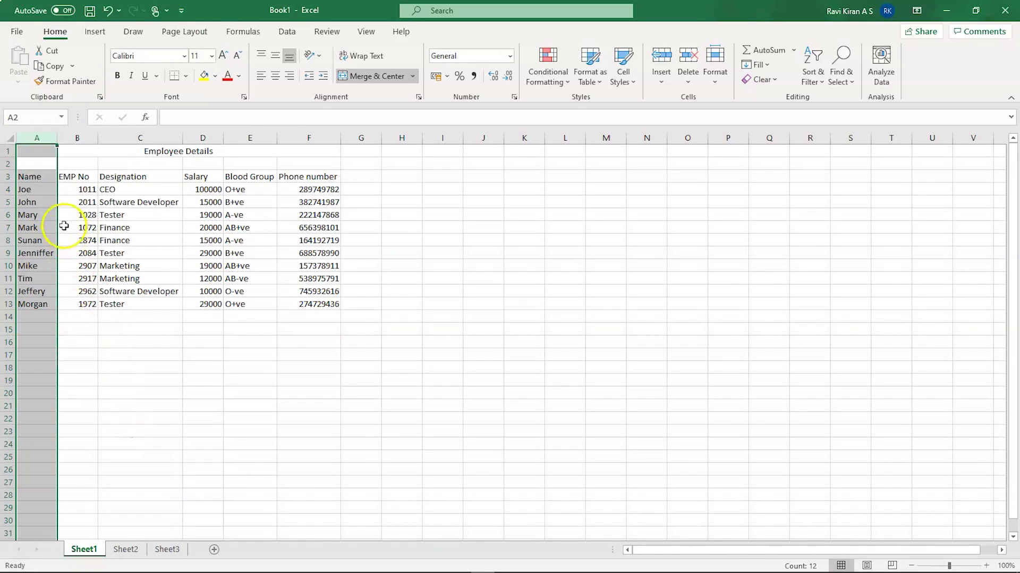
{"action": "right_click", "coordinate": [39, 137]}
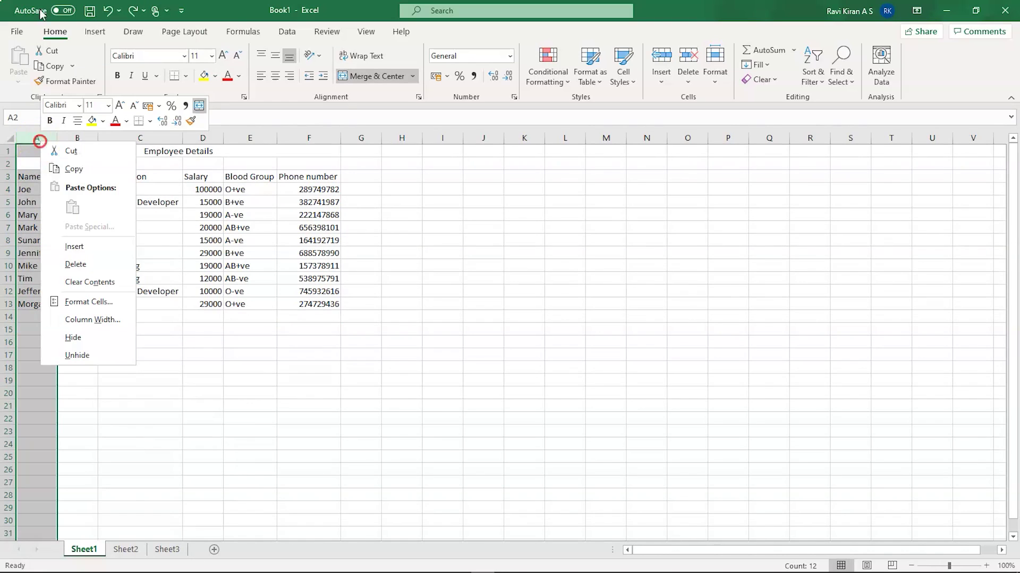
{"action": "left_click", "coordinate": [74, 246]}
{"action": "left_click", "coordinate": [142, 379]}
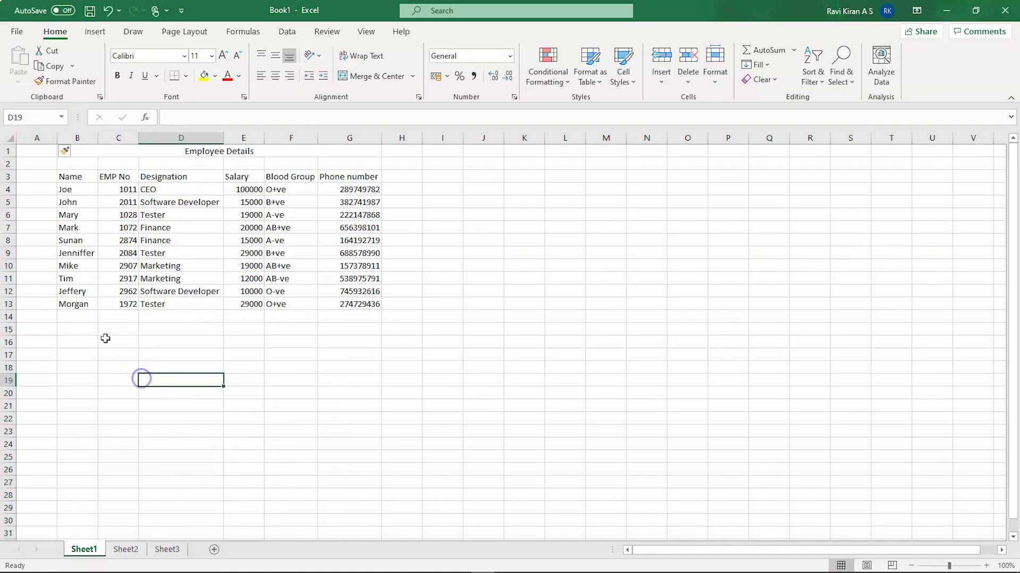
Give the new column the heading 'S no' in A3.
{"action": "left_click", "coordinate": [34, 179]}
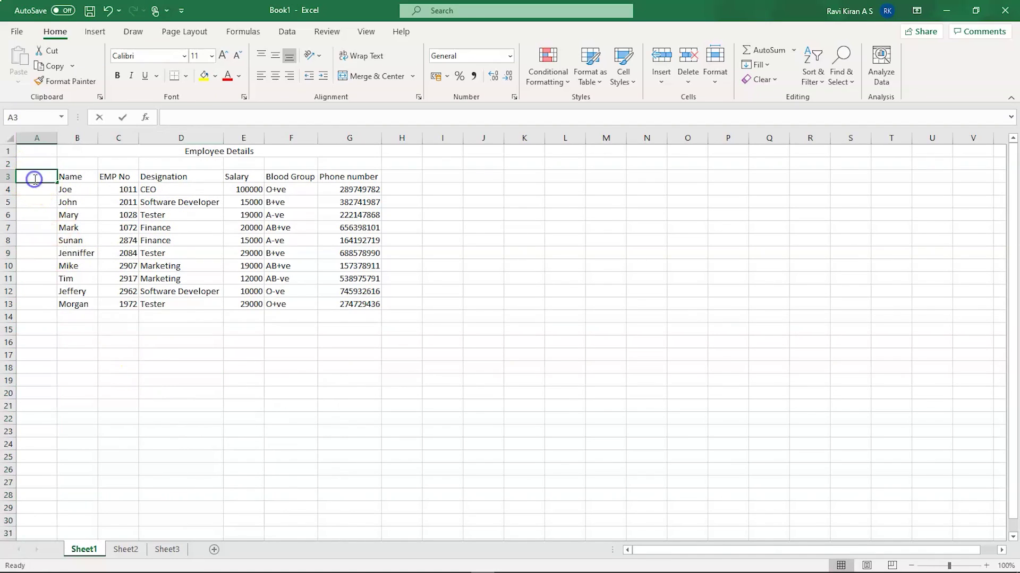
{"action": "type", "text": "Sno"}
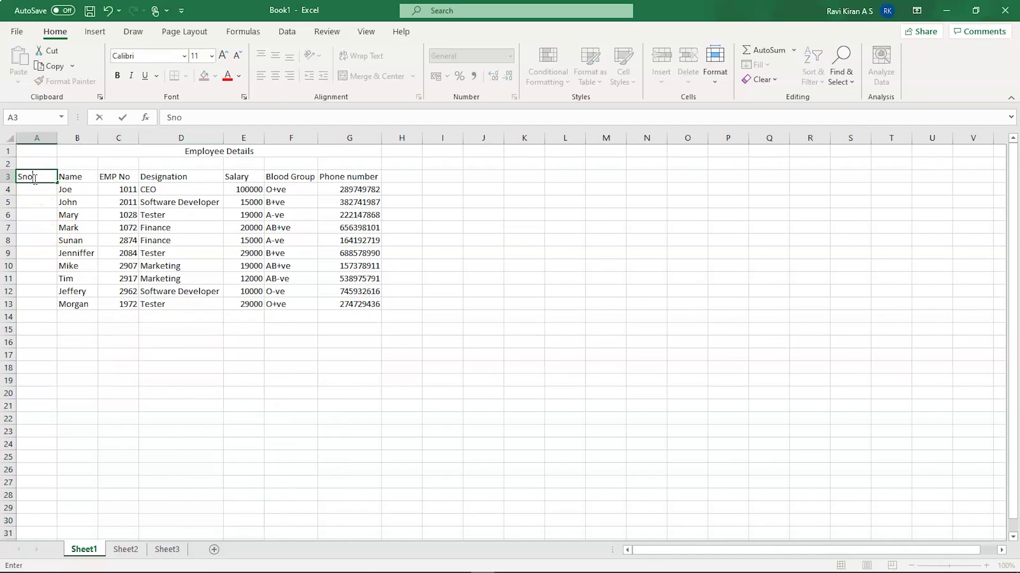
{"action": "key", "text": "ctrl+Return"}
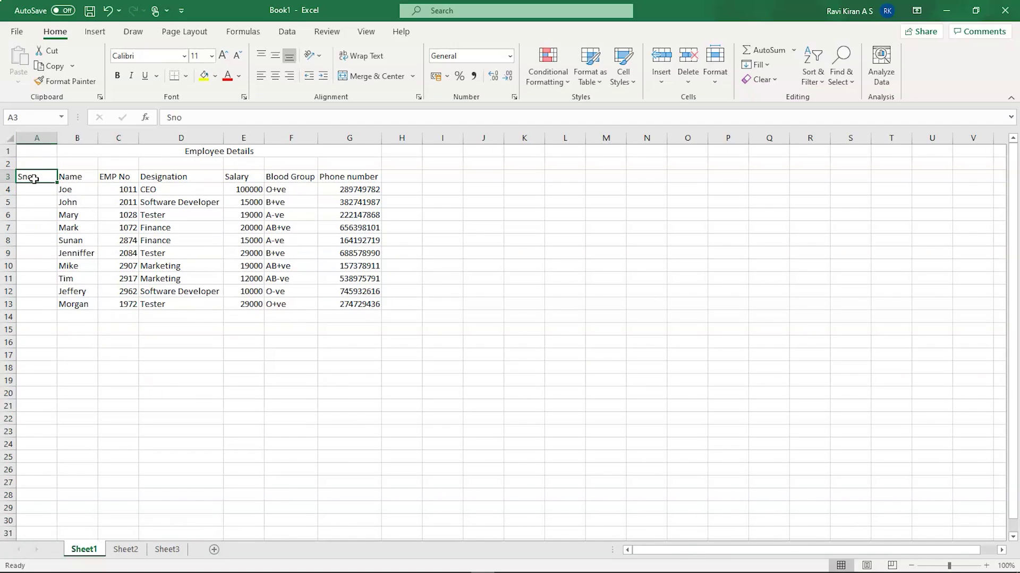
{"action": "double_click", "coordinate": [24, 179]}
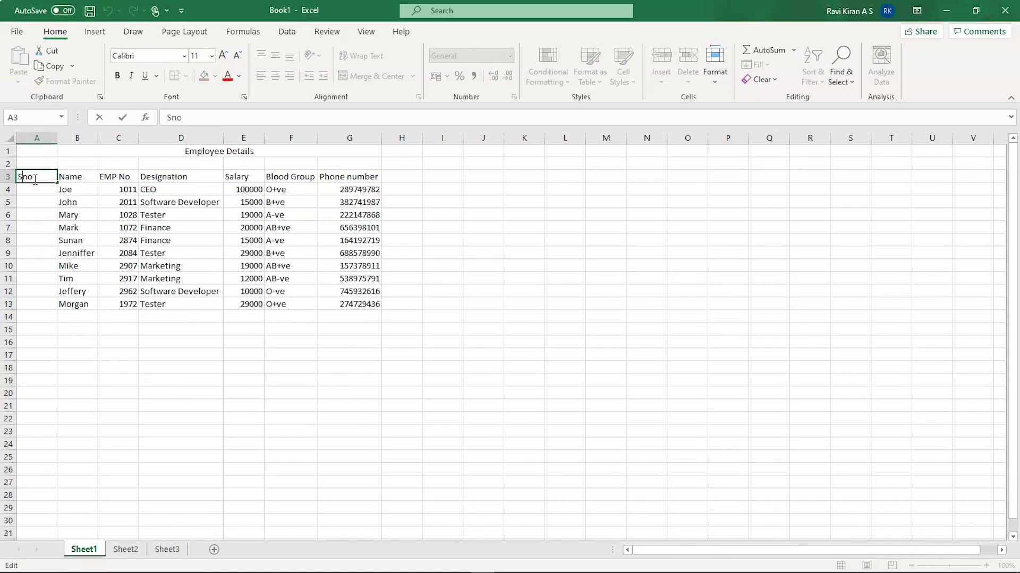
{"action": "left_click", "coordinate": [35, 189]}
Number A4 to A13 from 1 to 10 using a fill series.
{"action": "type", "text": "`"}
{"action": "key", "text": "BackSpace"}
{"action": "type", "text": "1"}
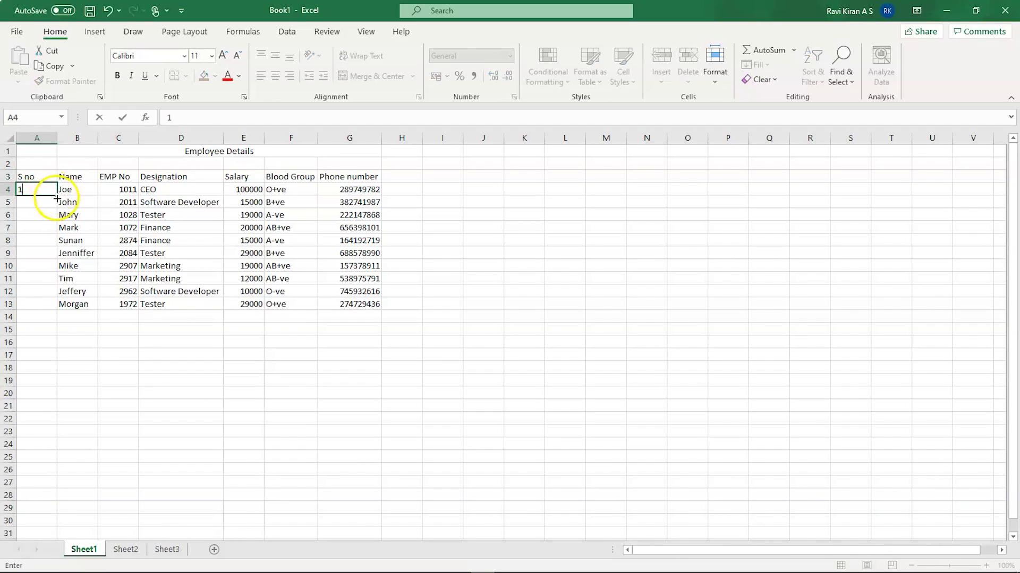
{"action": "left_click_drag", "start_coordinate": [57, 198], "coordinate": [53, 314]}
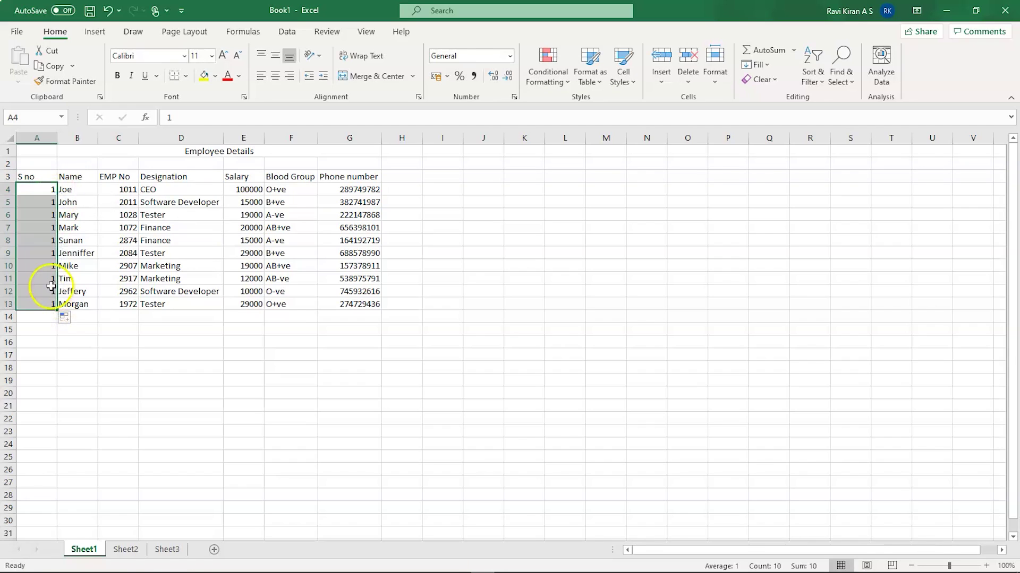
{"action": "left_click", "coordinate": [65, 317]}
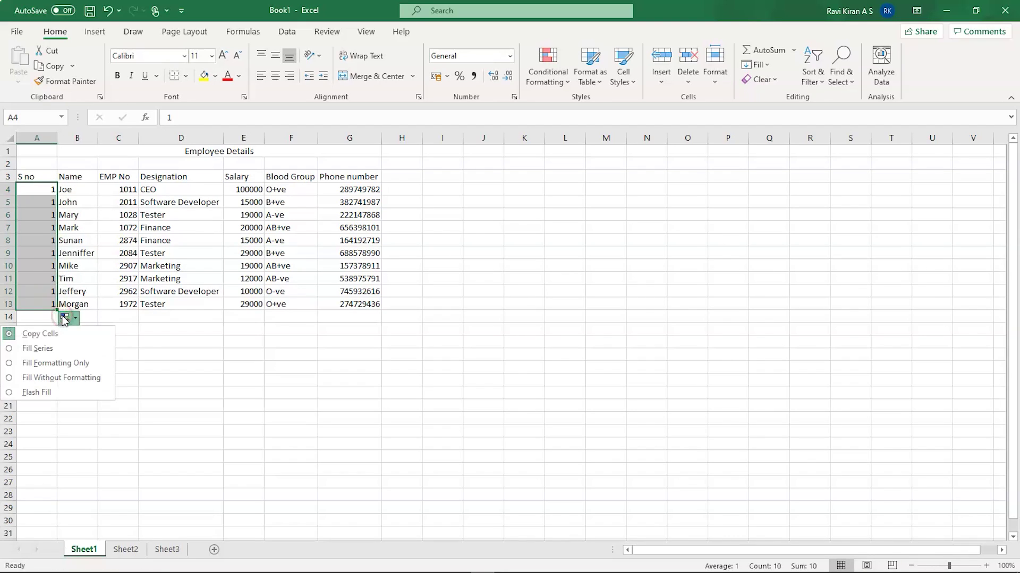
{"action": "left_click", "coordinate": [62, 352]}
{"action": "left_click", "coordinate": [69, 371]}
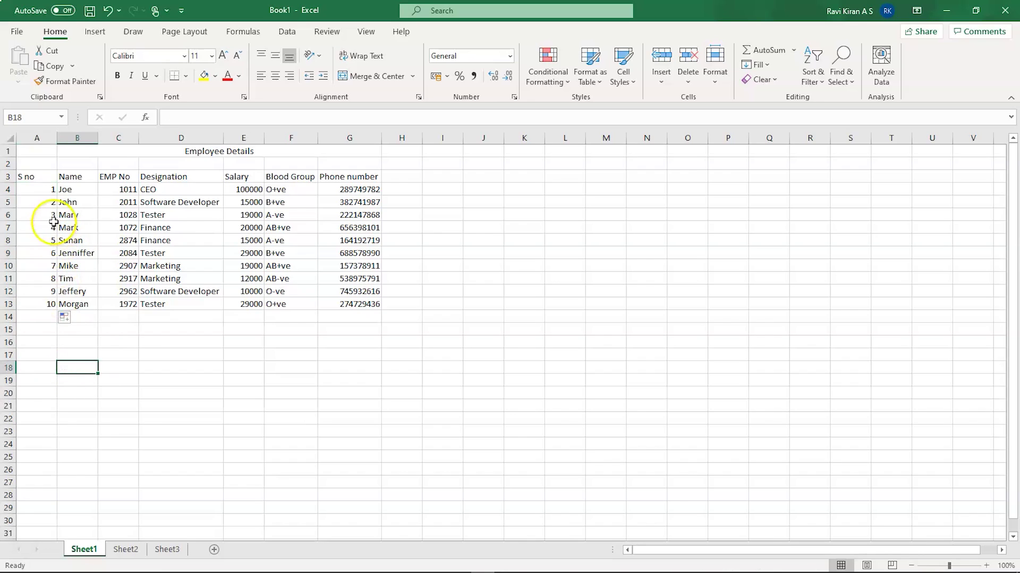
{"action": "left_click", "coordinate": [173, 421]}
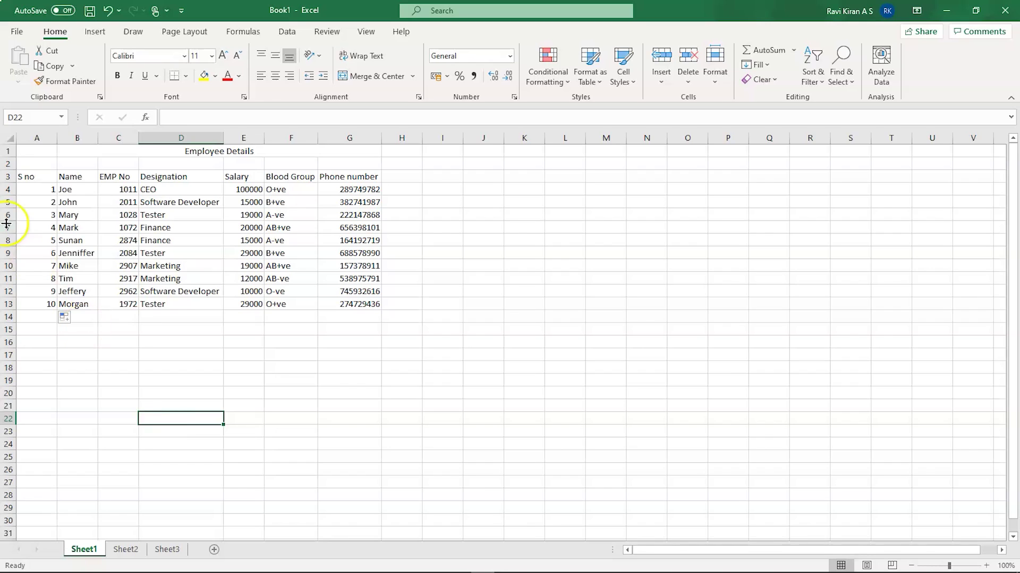
Make the row 3 headers red Aharoni text.
{"action": "left_click", "coordinate": [8, 176]}
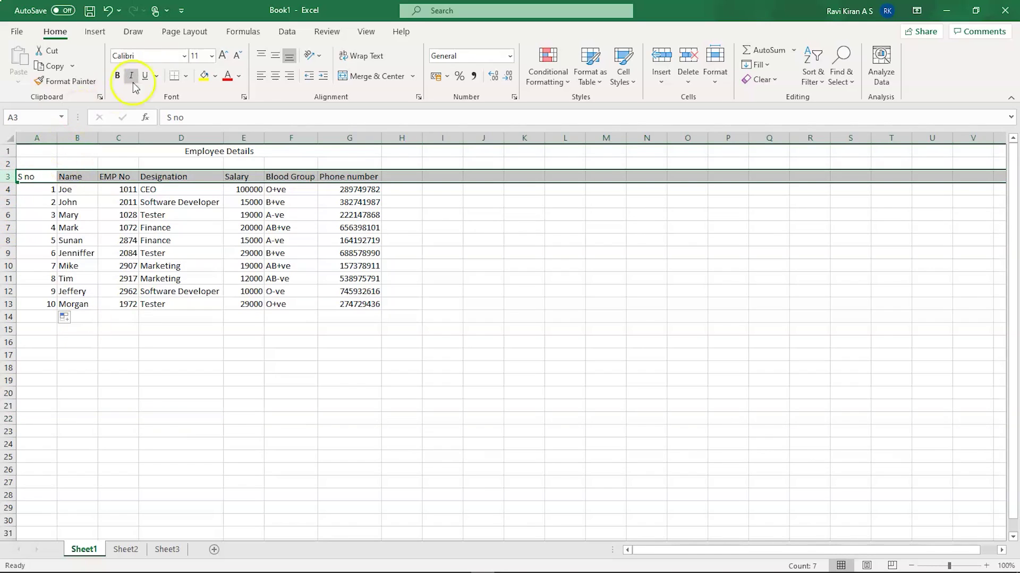
{"action": "left_click", "coordinate": [182, 56]}
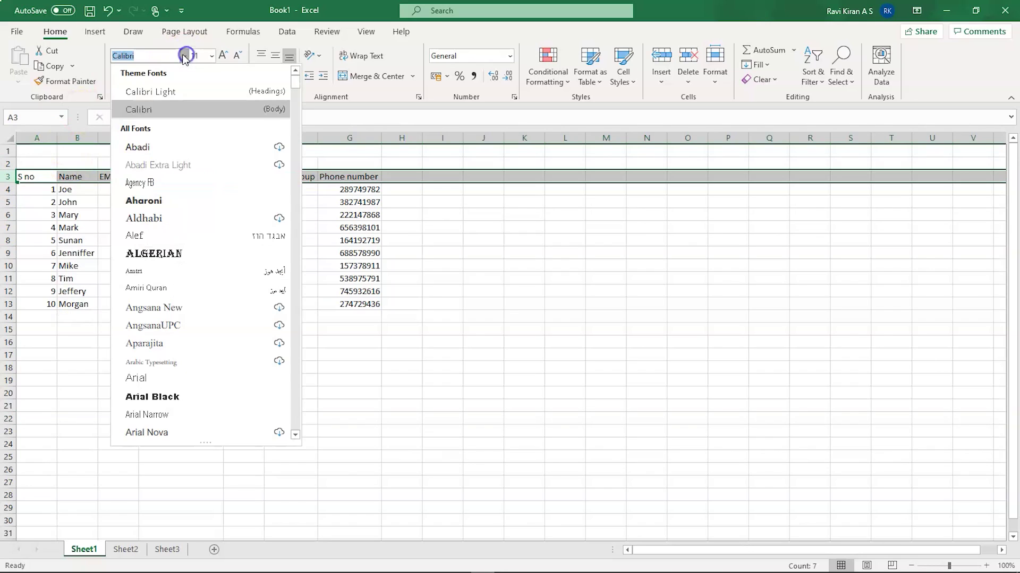
{"action": "left_click", "coordinate": [159, 202]}
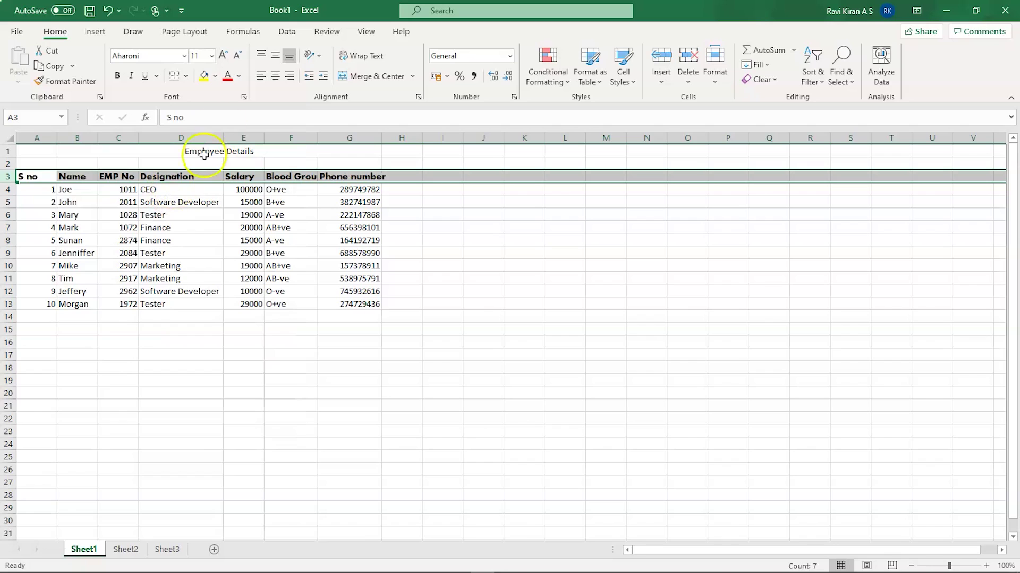
{"action": "left_click", "coordinate": [227, 76]}
Make the Employee Details title bold, size 12 and dark green.
{"action": "left_click", "coordinate": [204, 151]}
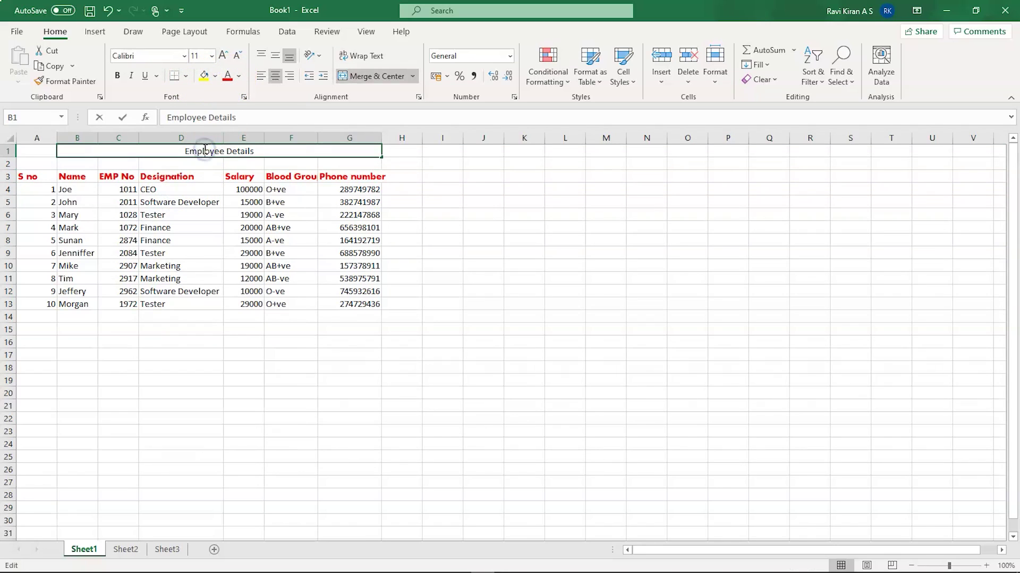
{"action": "triple_click", "coordinate": [205, 151]}
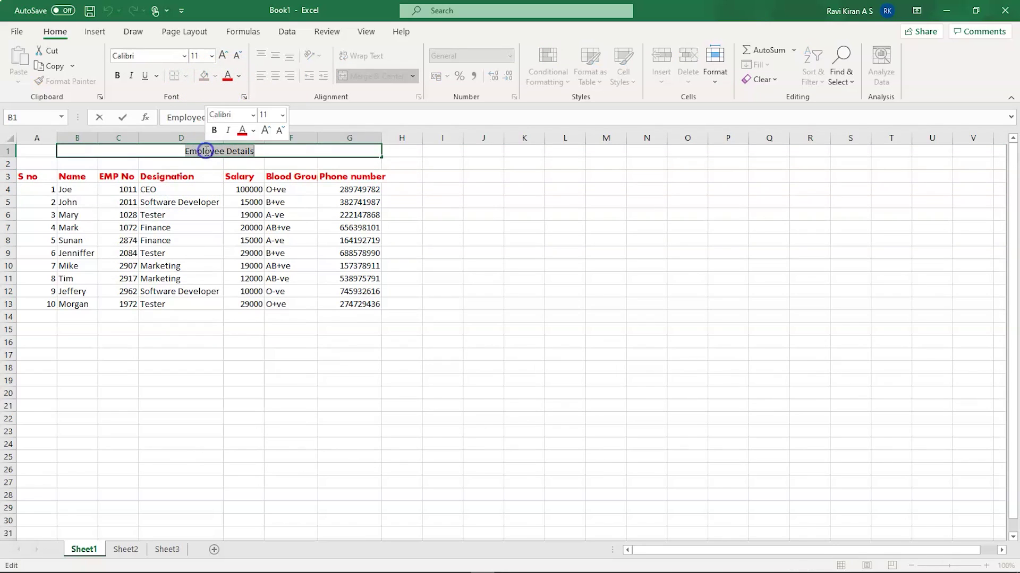
{"action": "left_click", "coordinate": [117, 75]}
{"action": "left_click", "coordinate": [223, 55]}
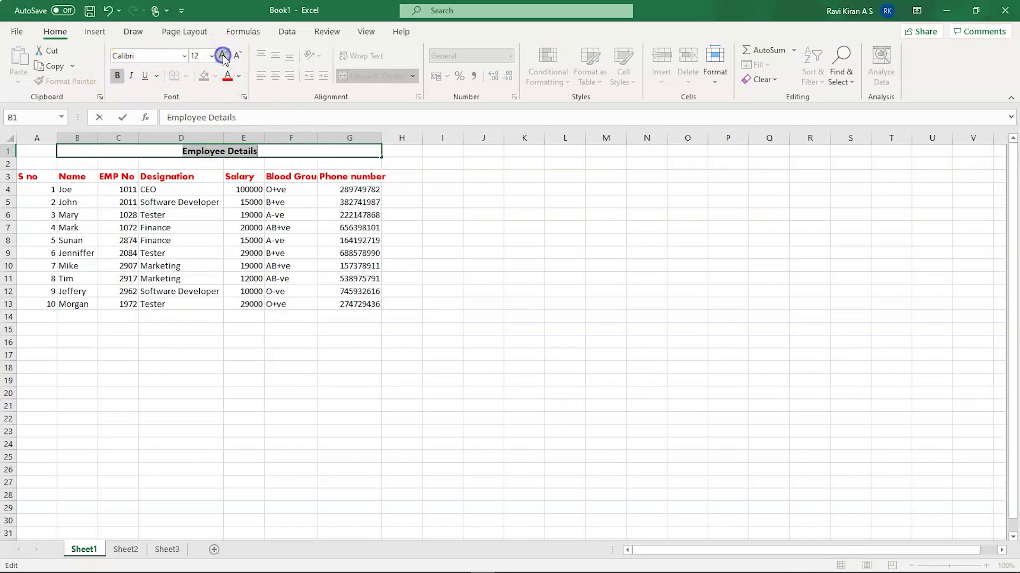
{"action": "left_click", "coordinate": [227, 75]}
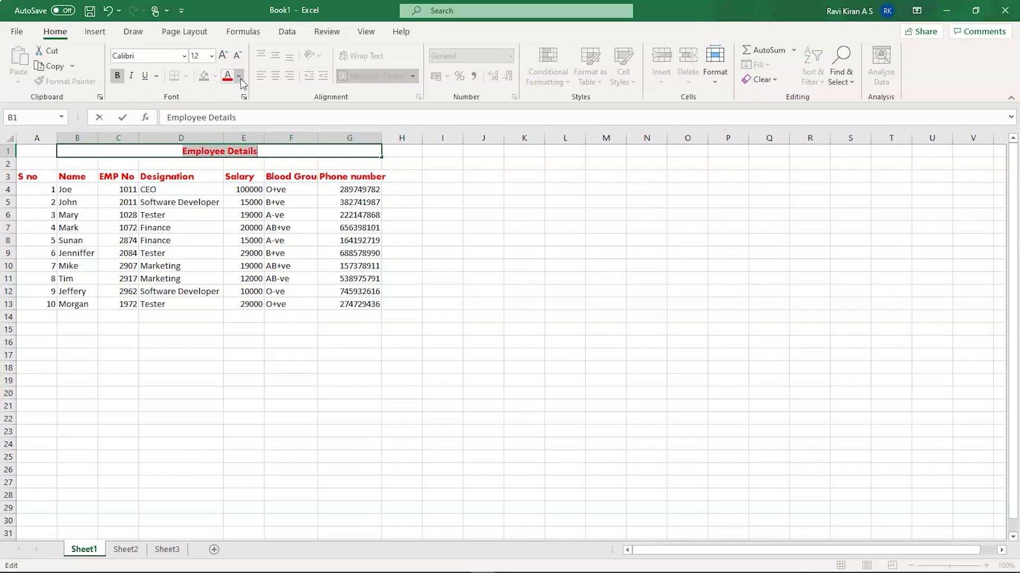
{"action": "left_click", "coordinate": [238, 76]}
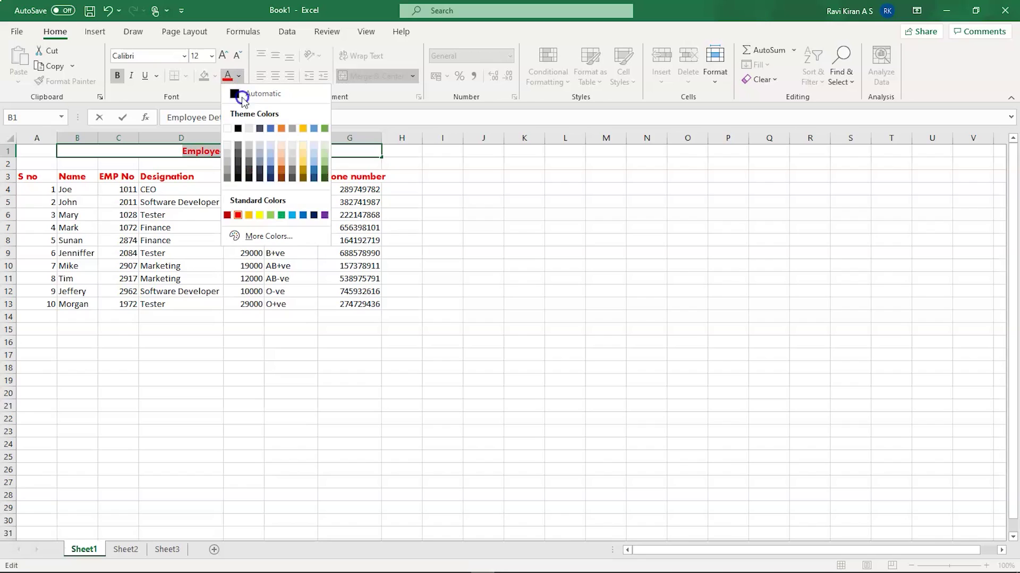
{"action": "left_click", "coordinate": [325, 171]}
{"action": "left_click", "coordinate": [275, 428]}
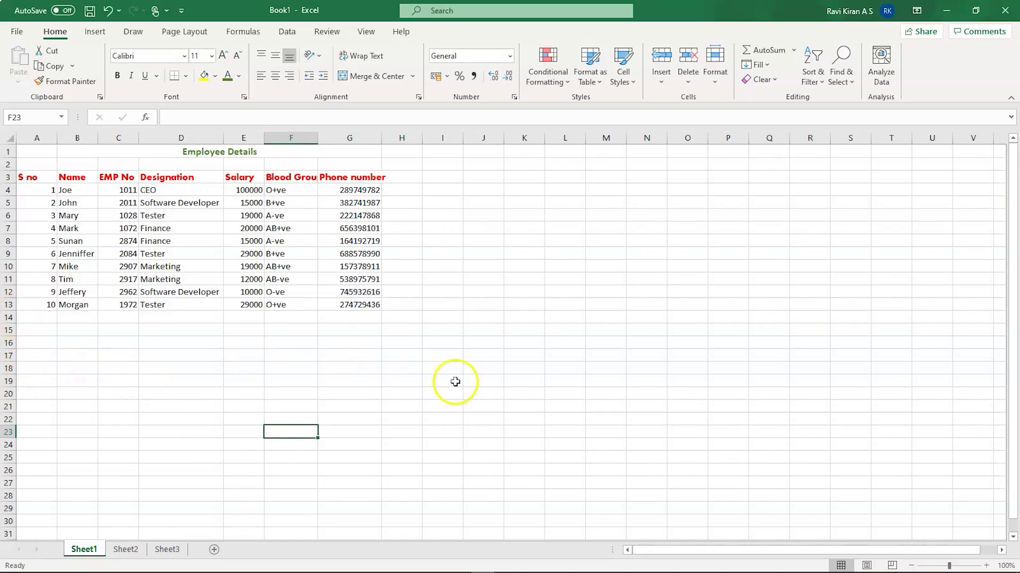
Center the contents of the whole table from the headers down.
{"action": "left_click_drag", "start_coordinate": [393, 328], "coordinate": [9, 177]}
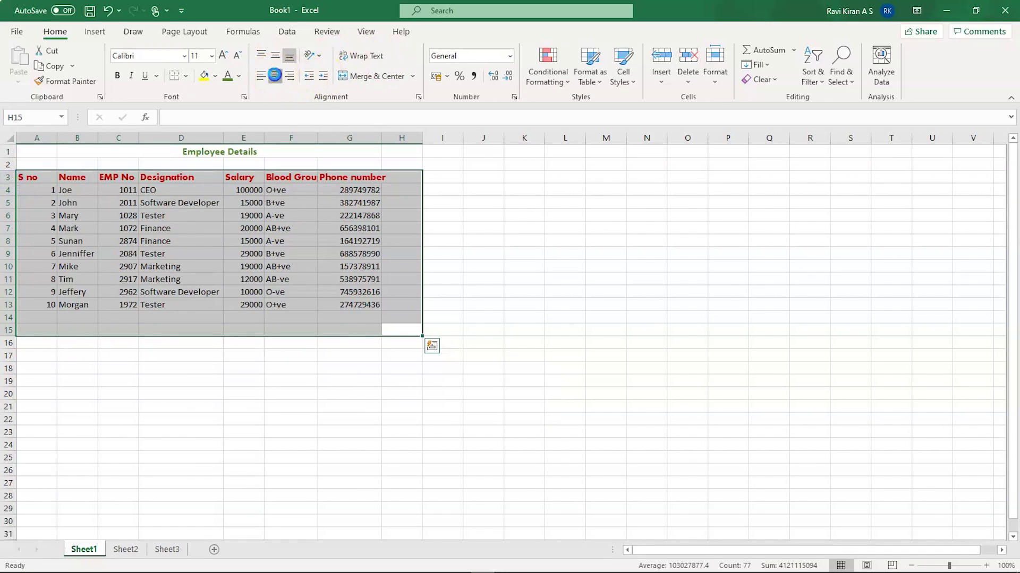
{"action": "left_click", "coordinate": [275, 76]}
{"action": "left_click", "coordinate": [308, 422]}
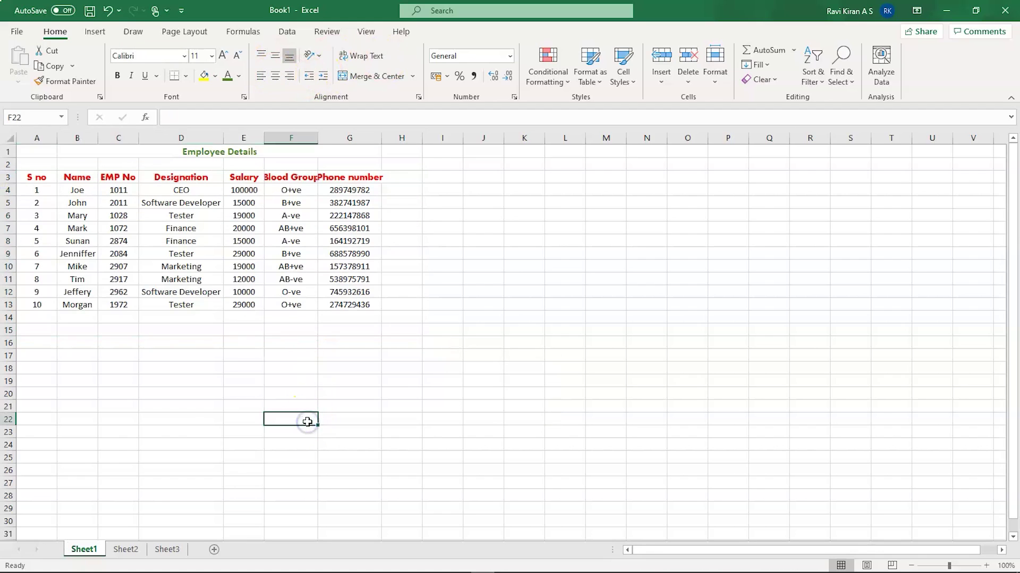
Autofit columns F and G to show the Blood Group and Phone number headings.
{"action": "double_click", "coordinate": [317, 137]}
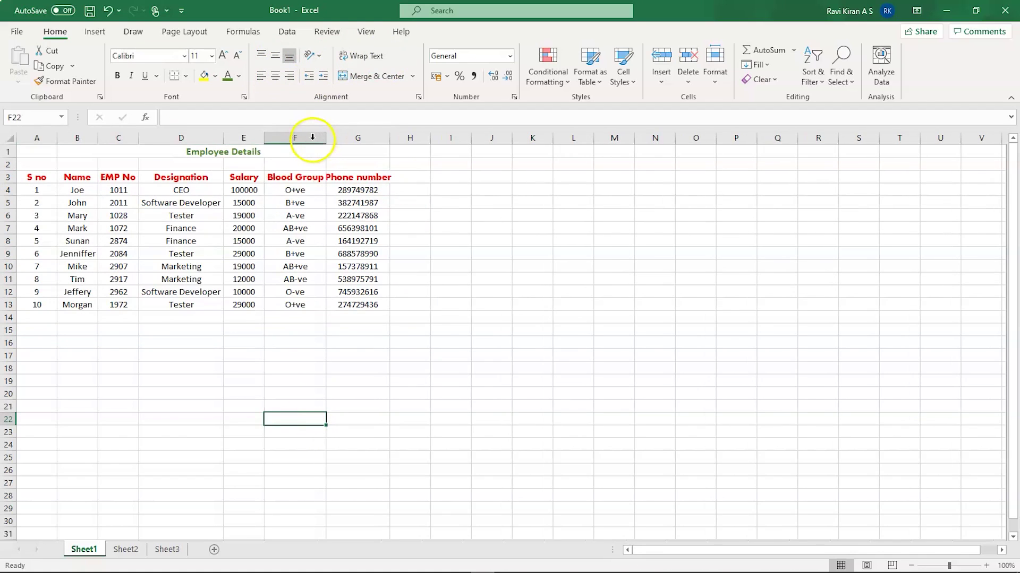
{"action": "double_click", "coordinate": [390, 138]}
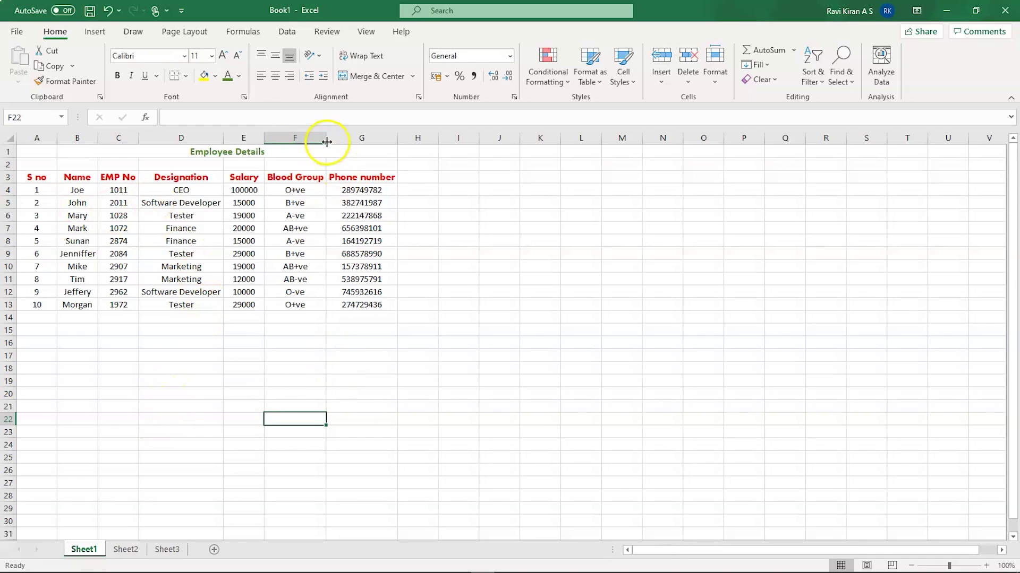
{"action": "left_click", "coordinate": [440, 405]}
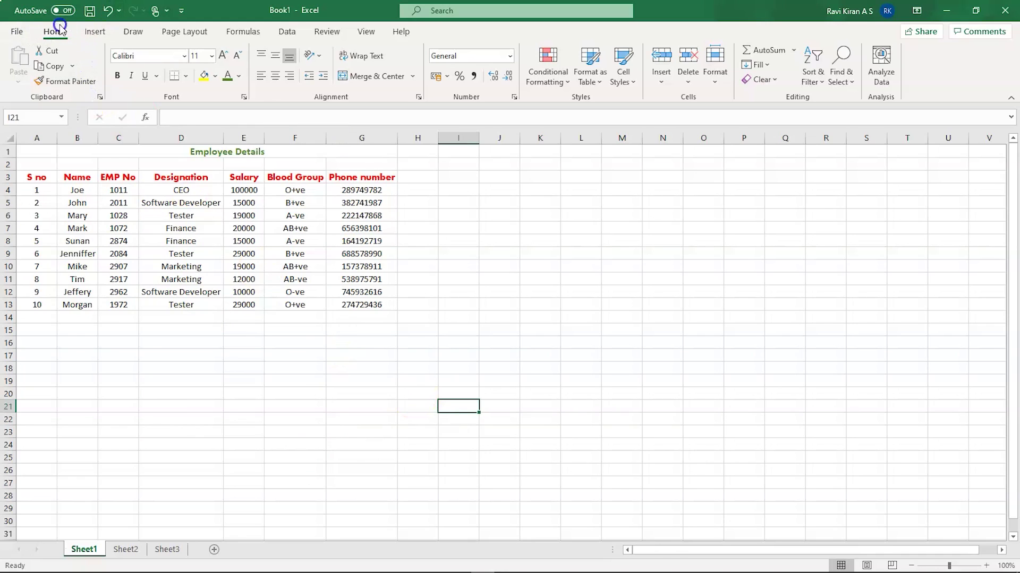
Save the workbook as 'Emp Data' in the Documents folder.
{"action": "left_click", "coordinate": [88, 11]}
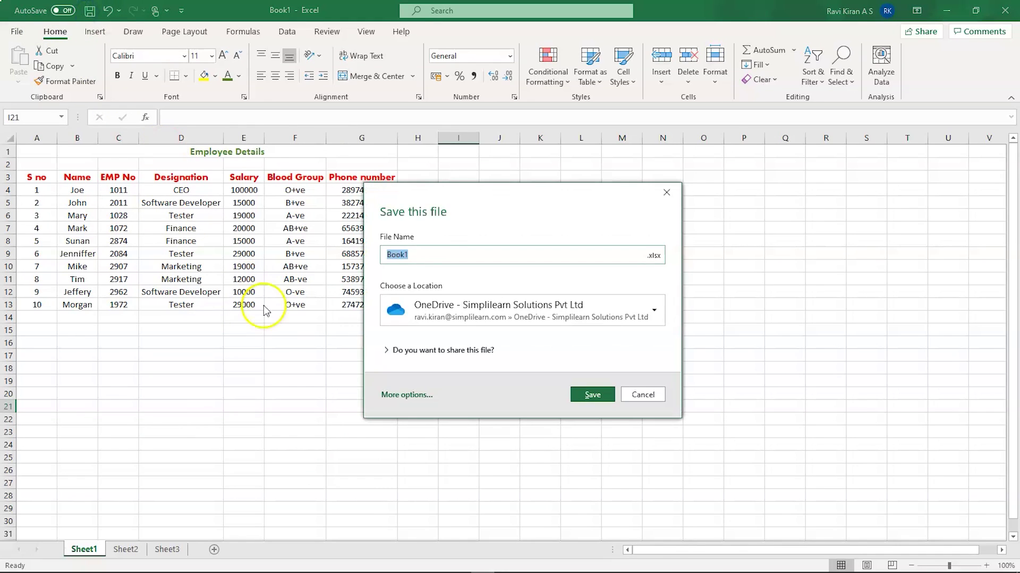
{"action": "type", "text": "Emp"}
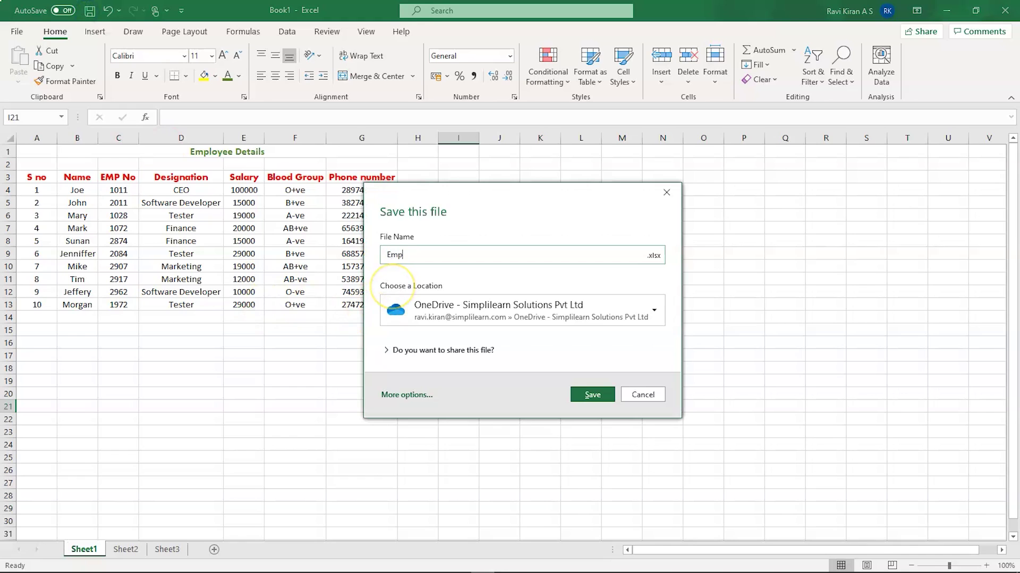
{"action": "type", "text": " Data"}
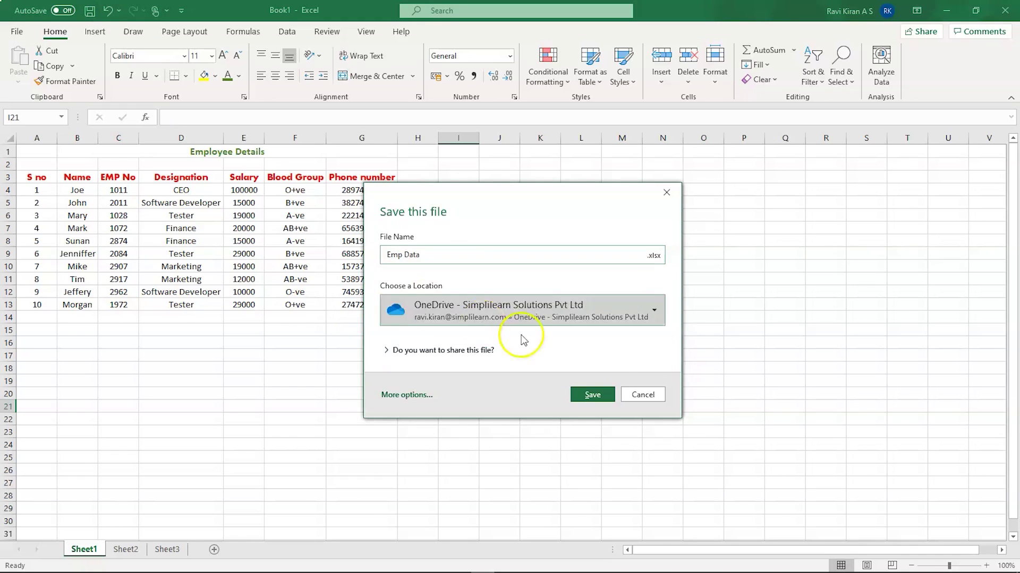
{"action": "left_click", "coordinate": [654, 310]}
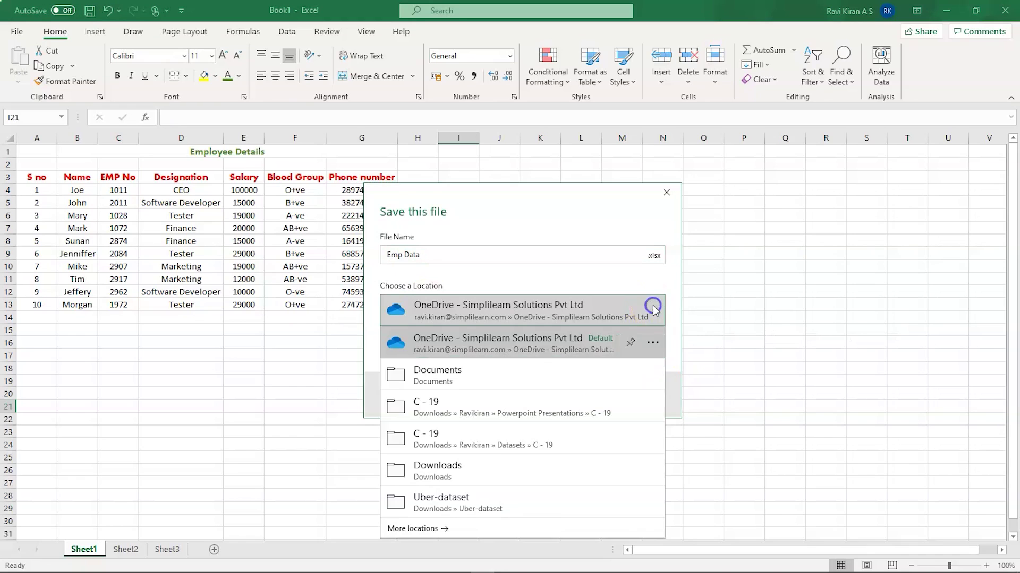
{"action": "left_click", "coordinate": [485, 377]}
{"action": "left_click", "coordinate": [600, 395]}
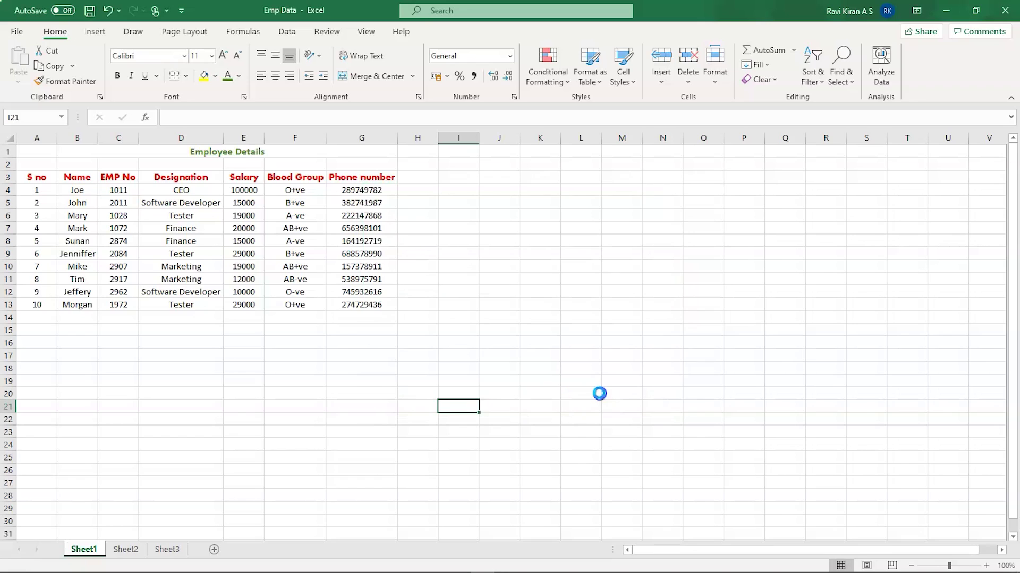